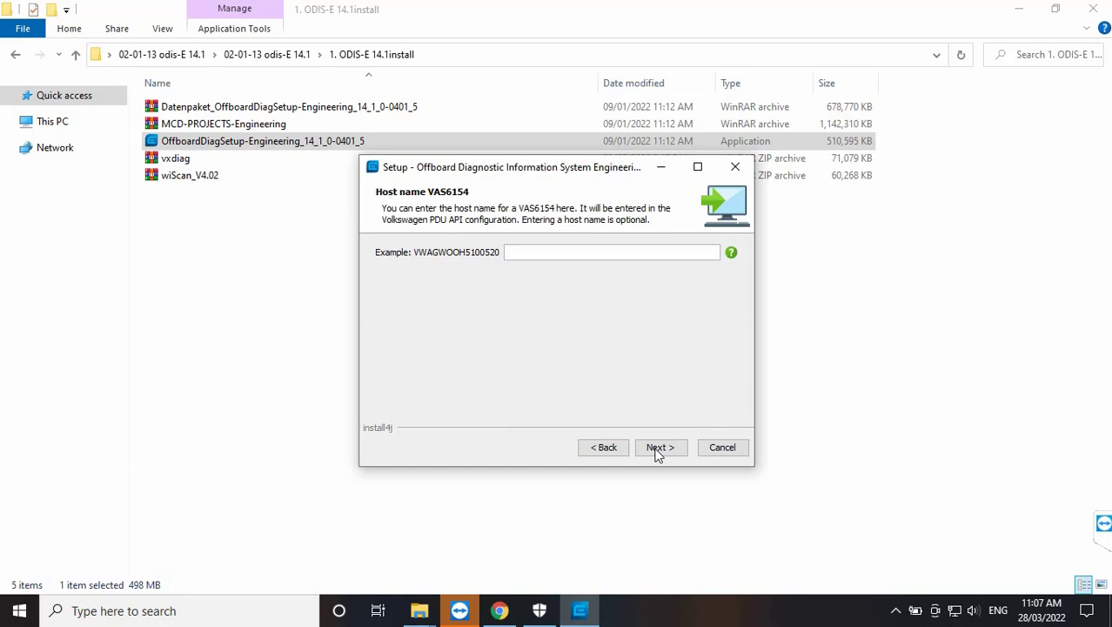
Step: Continue setup without a VAS6154 host name and locate the license file in the odis e 14.1 folder of the activation package
click(657, 451)
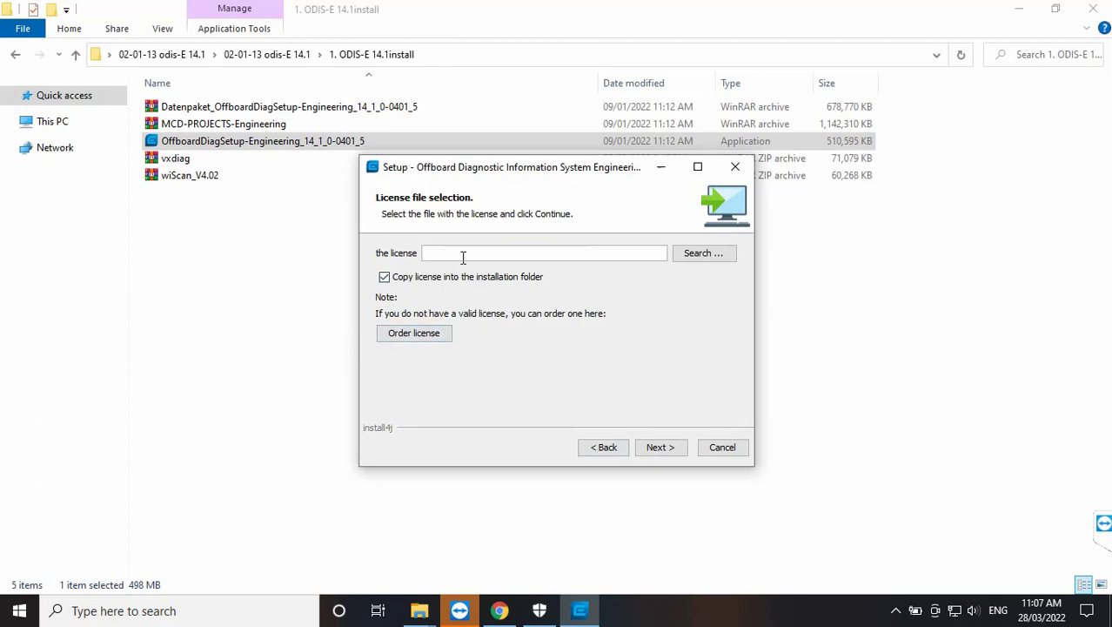
click(76, 54)
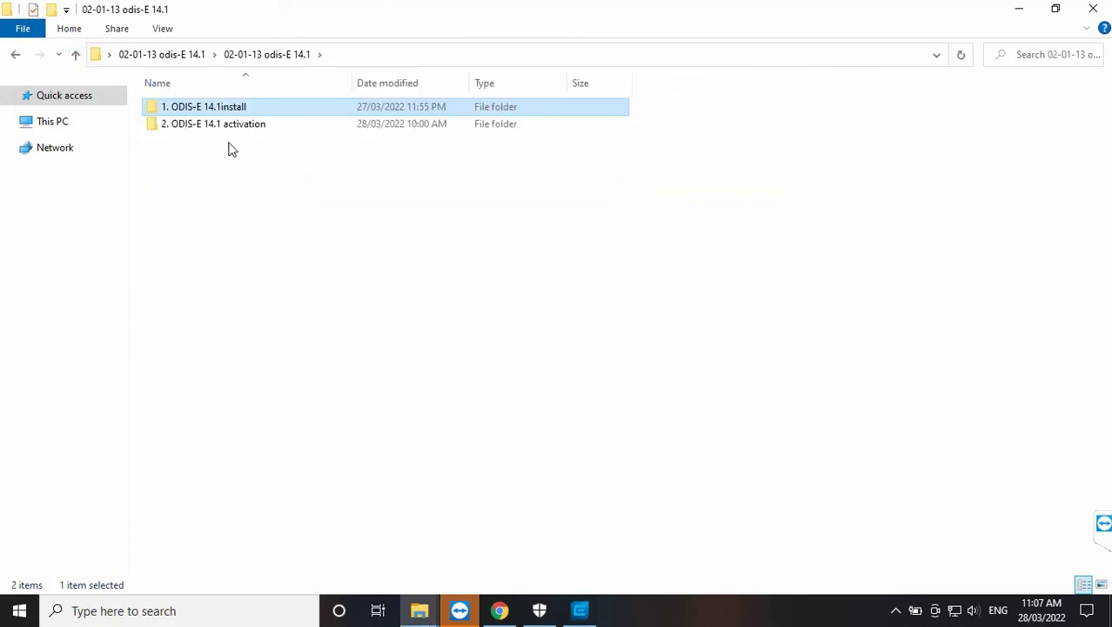
double_click(228, 123)
double_click(218, 108)
double_click(216, 107)
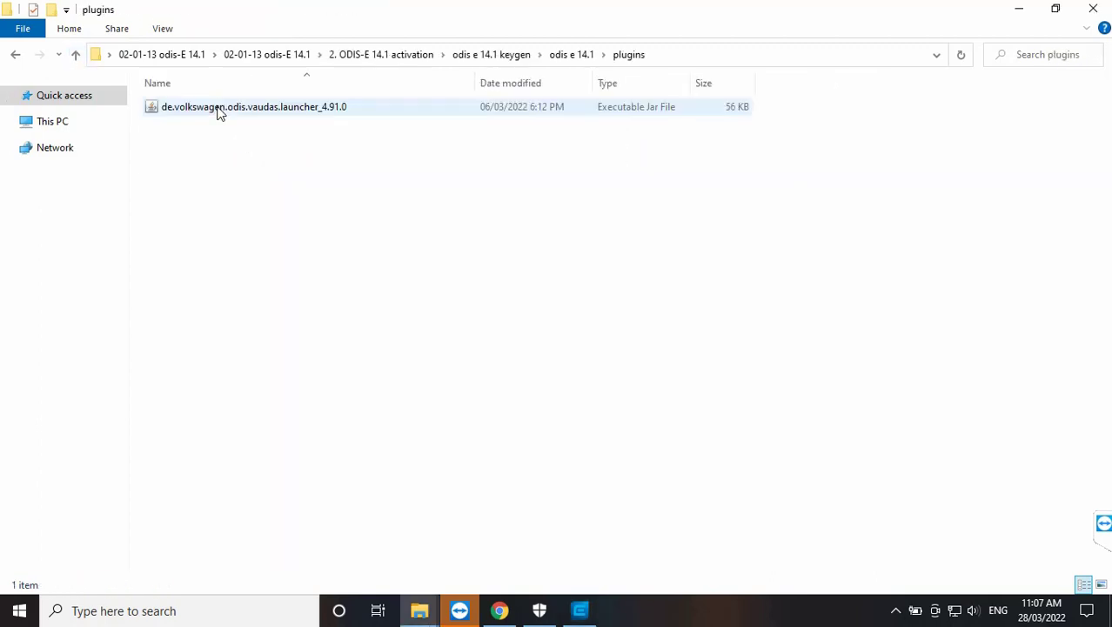
click(75, 54)
click(183, 126)
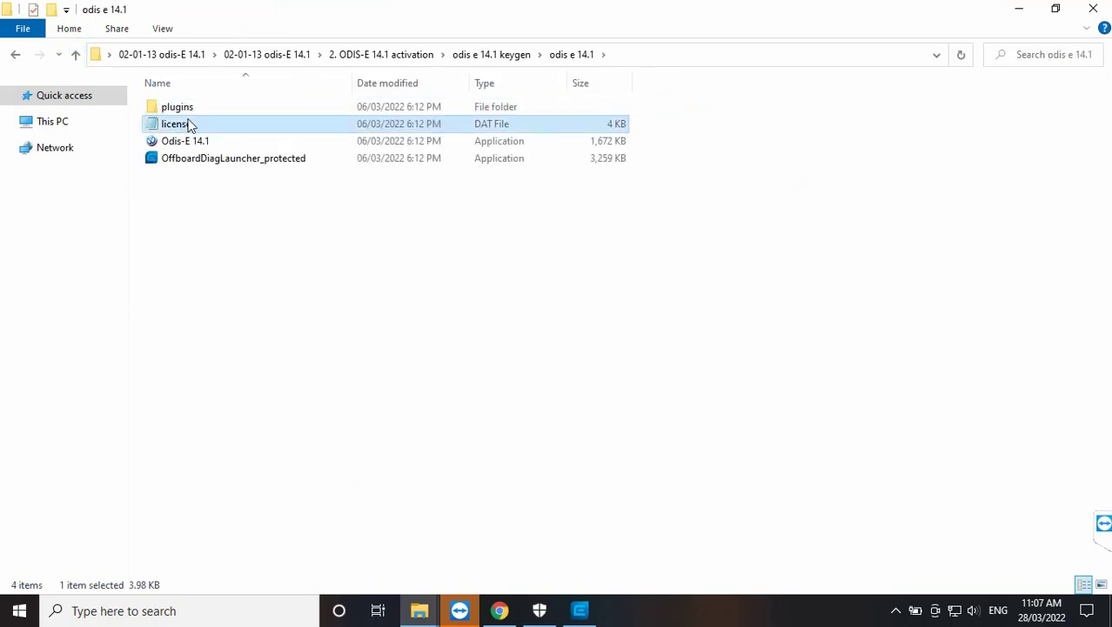
Step: Load license.dat from the Desktop's odis e 14.1 keygen folder as the setup's license file
click(579, 608)
click(696, 252)
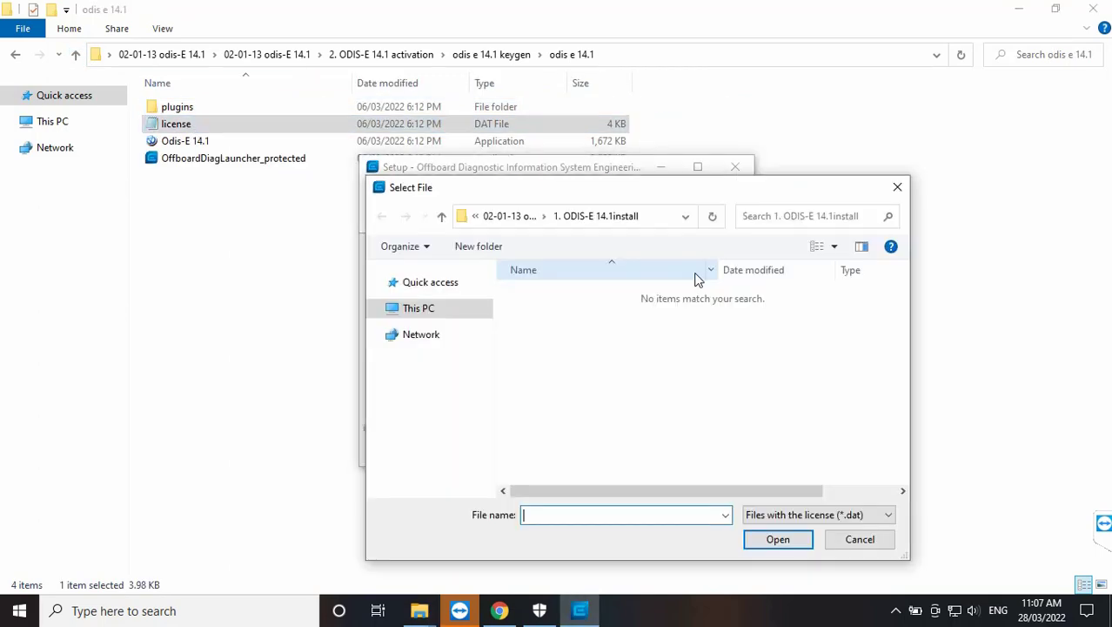
click(380, 310)
click(438, 315)
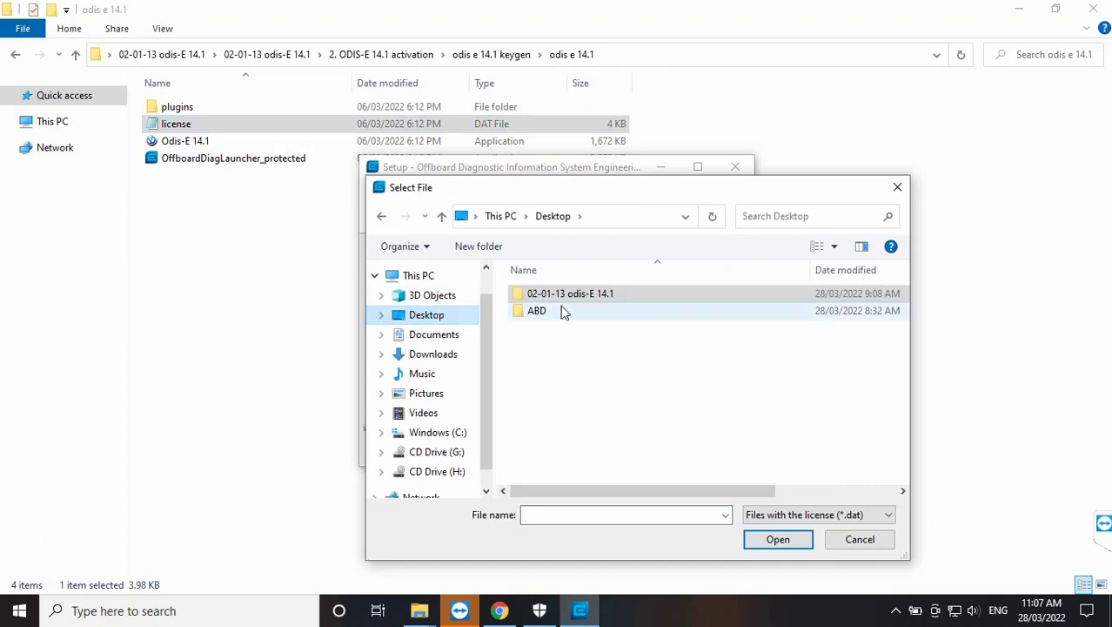
double_click(568, 296)
click(570, 312)
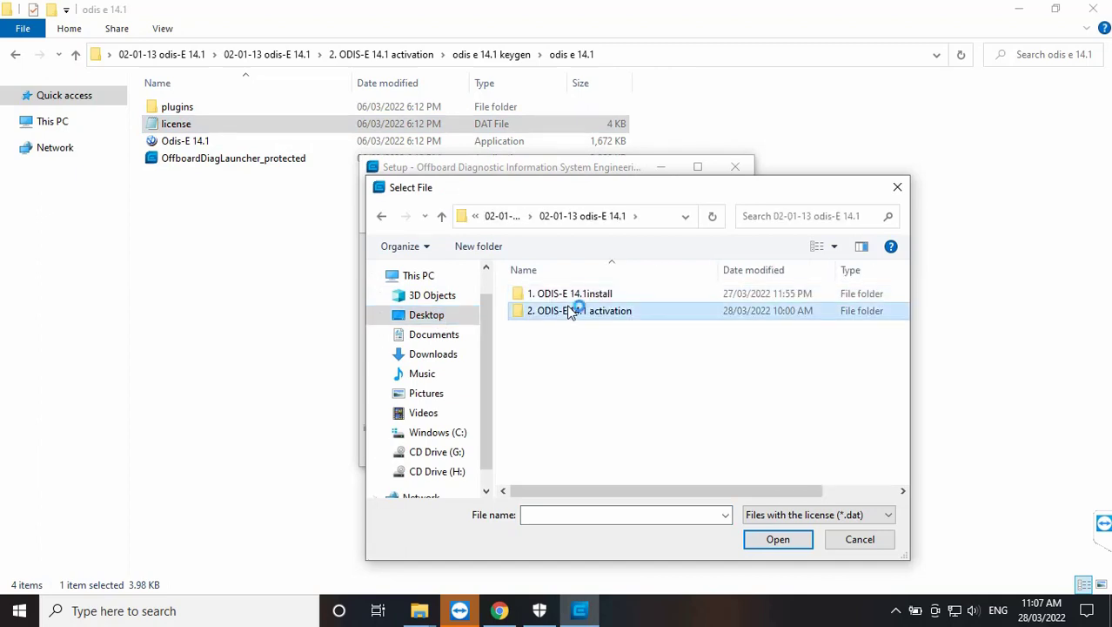
double_click(568, 300)
double_click(566, 297)
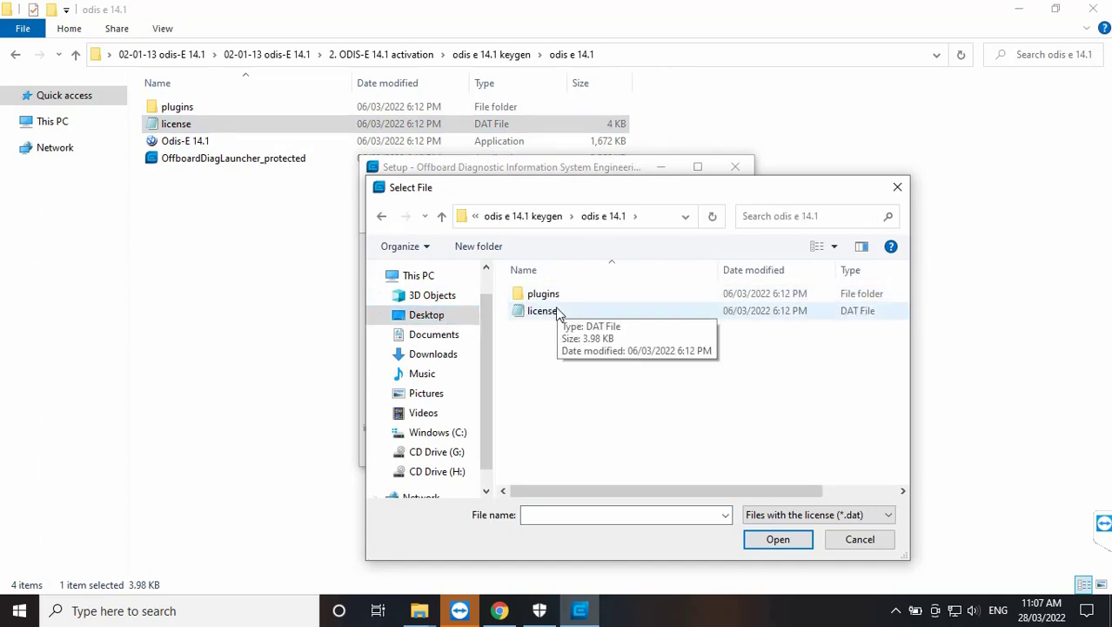
click(557, 312)
click(777, 539)
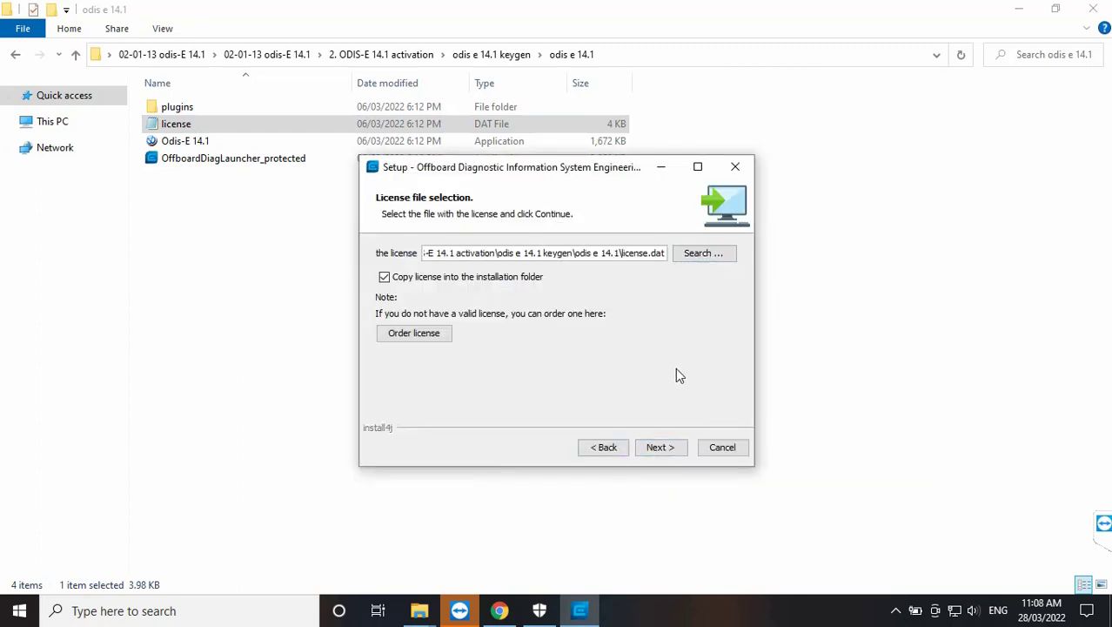
Step: Run the Offboard Diagnostic Information System Engineering installation with the chosen license and finish the setup
click(666, 449)
click(662, 448)
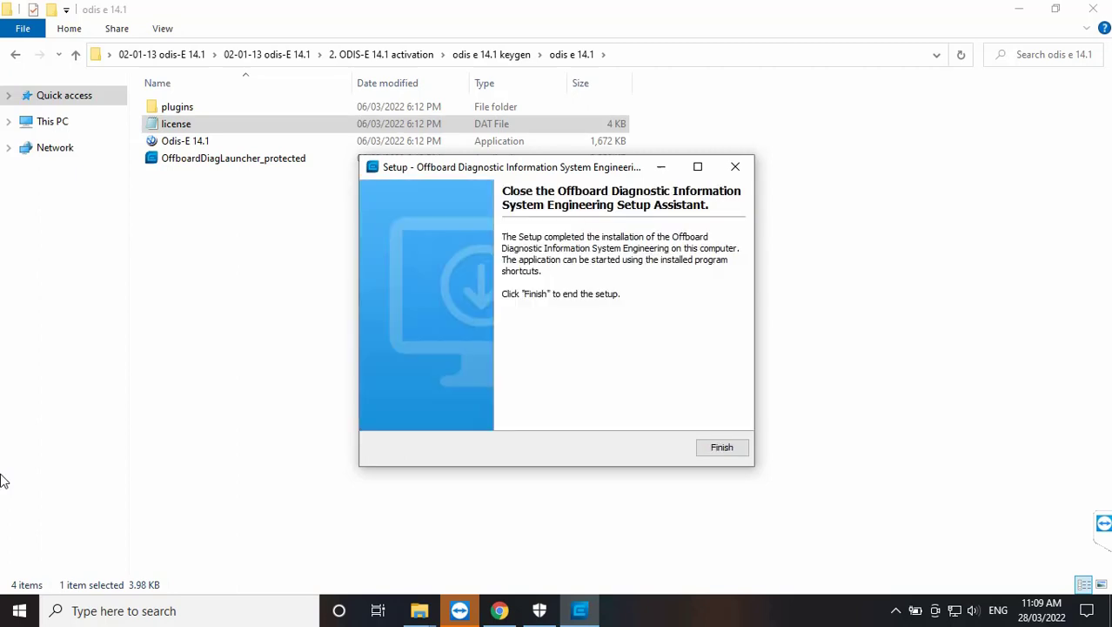
click(719, 448)
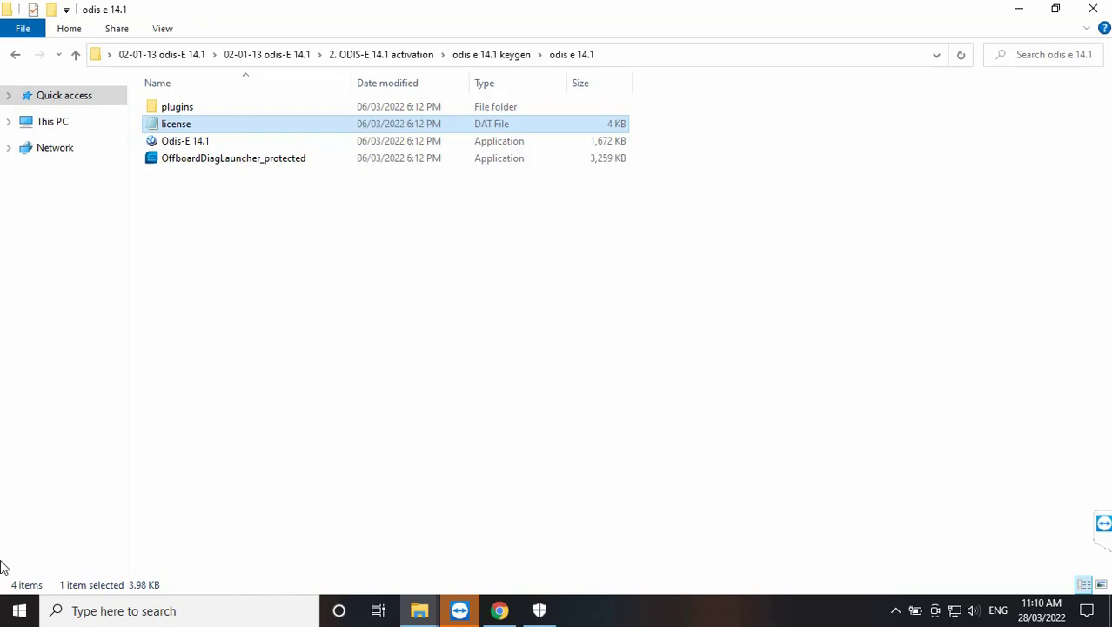
Step: Open the activation package's plugins folder and shrink its window, moving it aside to leave room for a second one
double_click(226, 108)
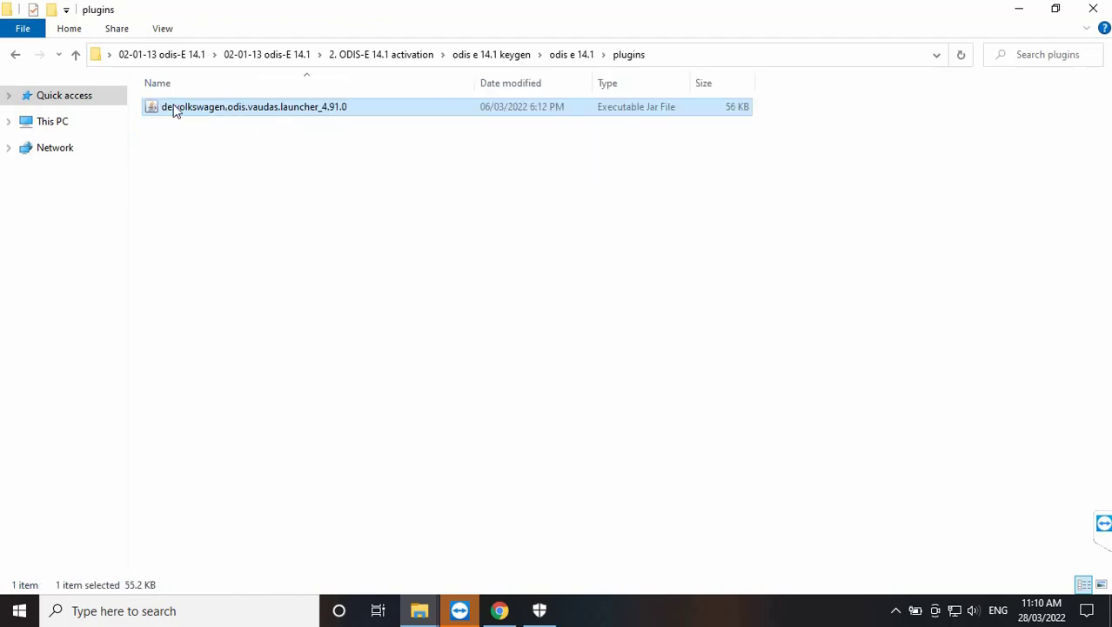
drag(485, 20, 603, 89)
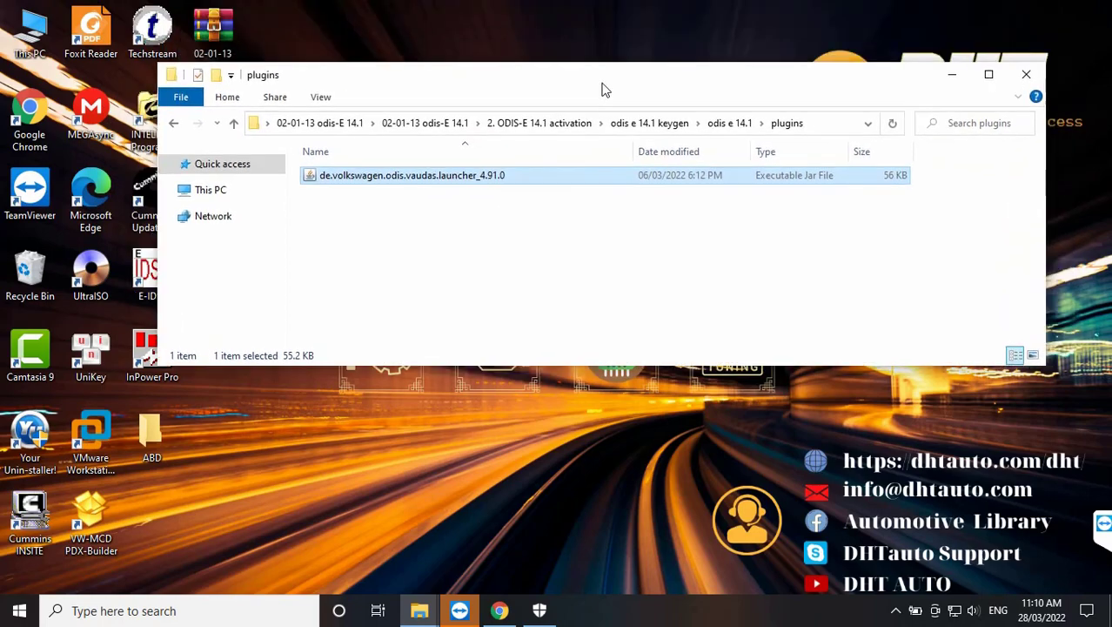
click(1043, 216)
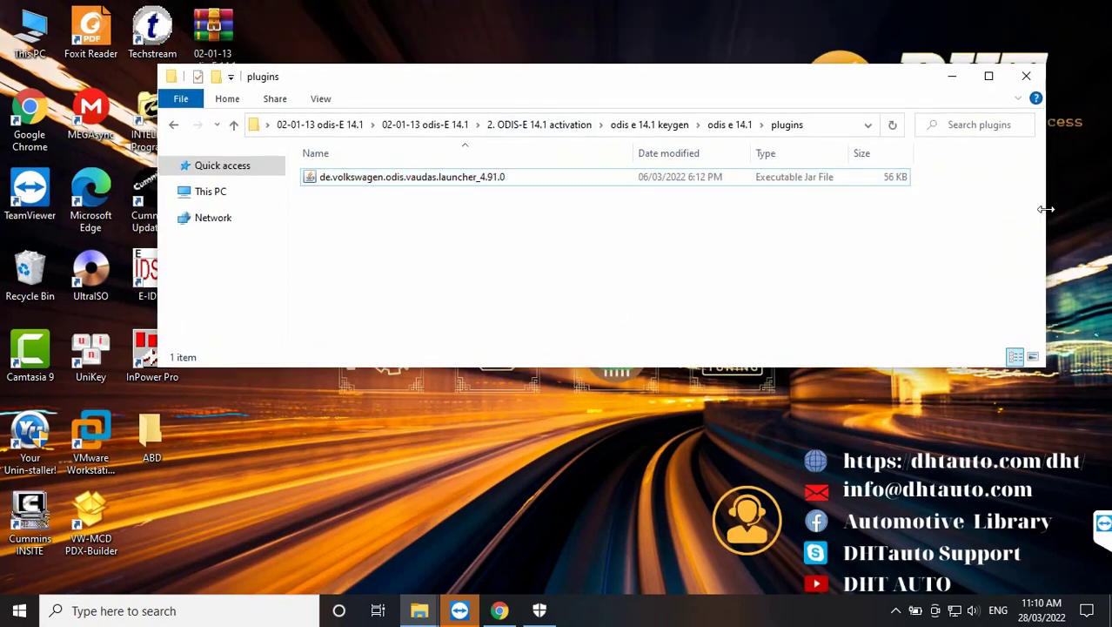
drag(1044, 216, 631, 329)
drag(582, 366, 571, 449)
drag(471, 87, 836, 123)
Step: Open the Program Files folder on drive C: in a second File Explorer window
double_click(30, 30)
scroll(435, 331, down, 3)
click(413, 318)
double_click(412, 318)
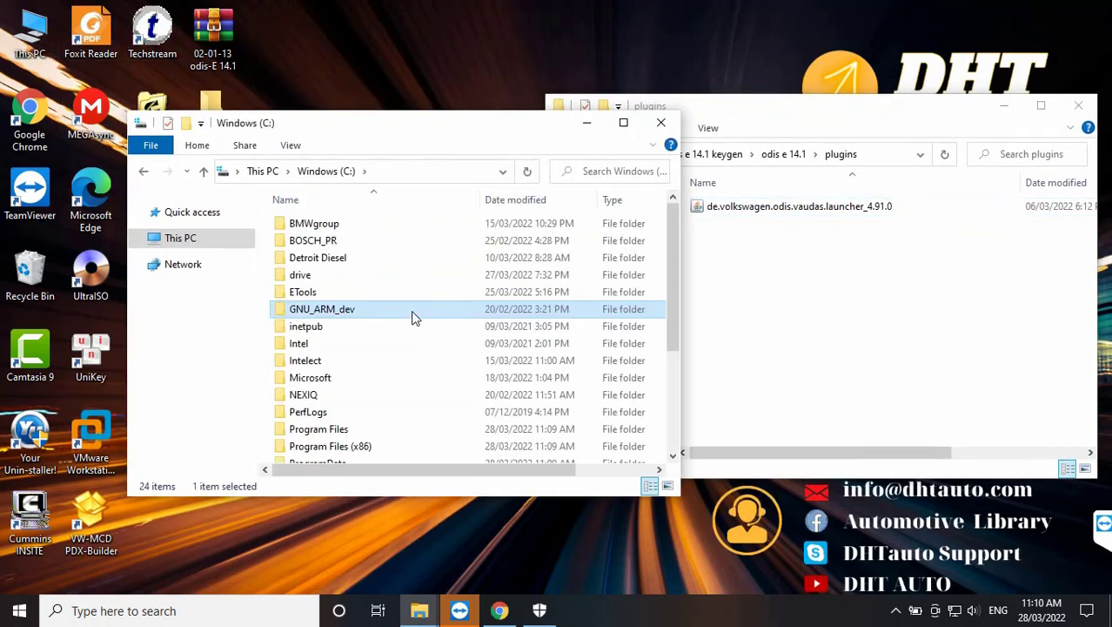
scroll(366, 287, down, 3)
click(360, 300)
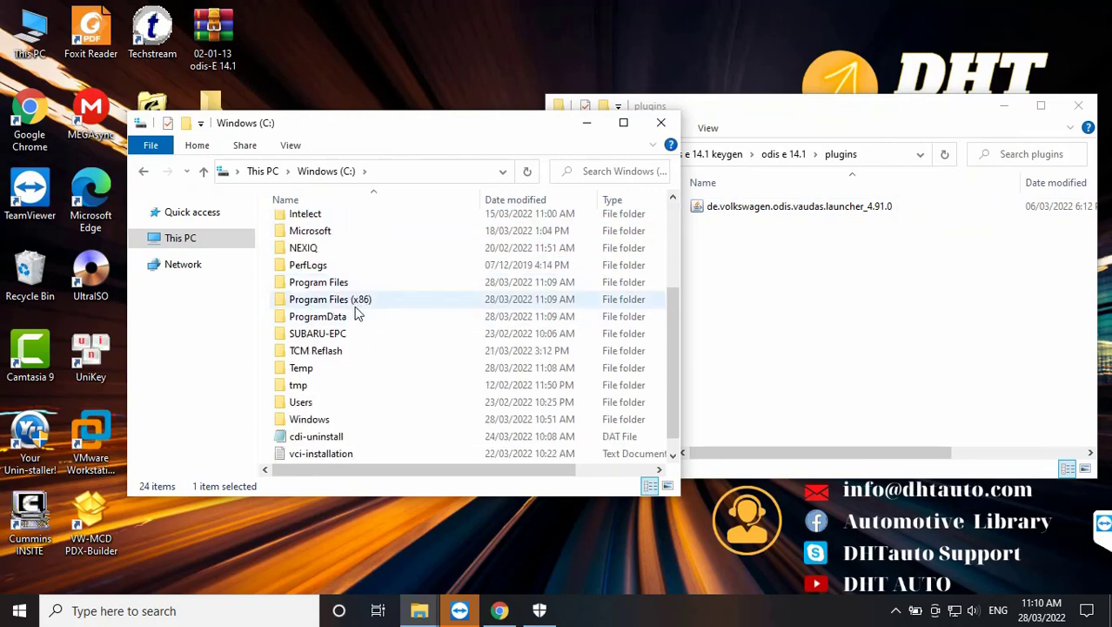
double_click(355, 283)
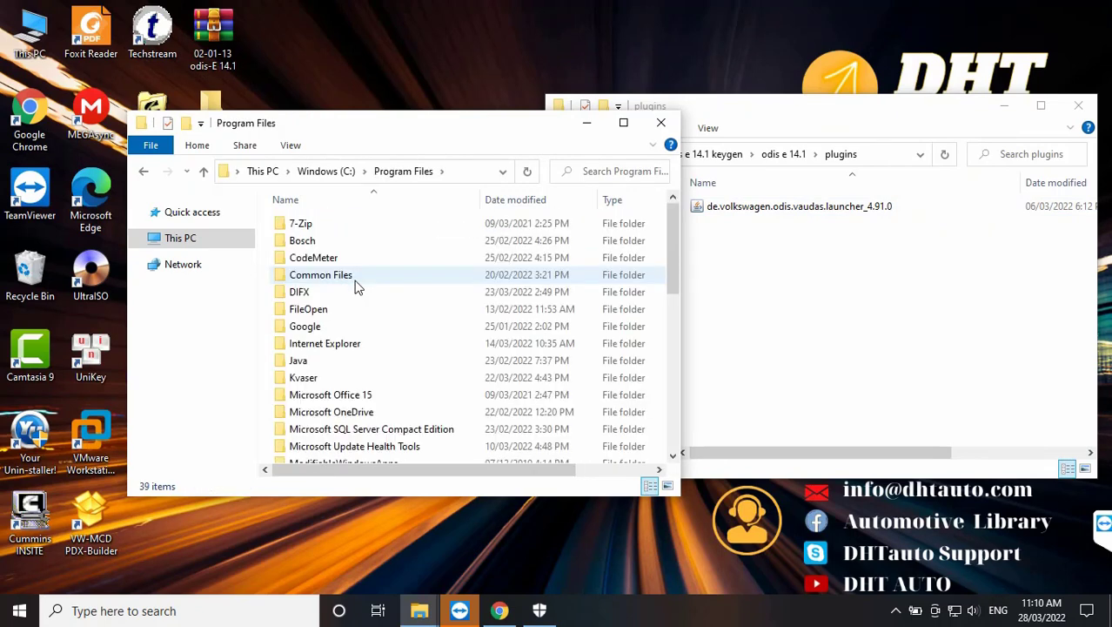
Step: Open the plugins folder inside Offboard_Diagnostic_Information_System_Engineering and widen the name column to show full file names
scroll(372, 397, down, 1)
scroll(367, 308, up, 1)
scroll(367, 331, down, 4)
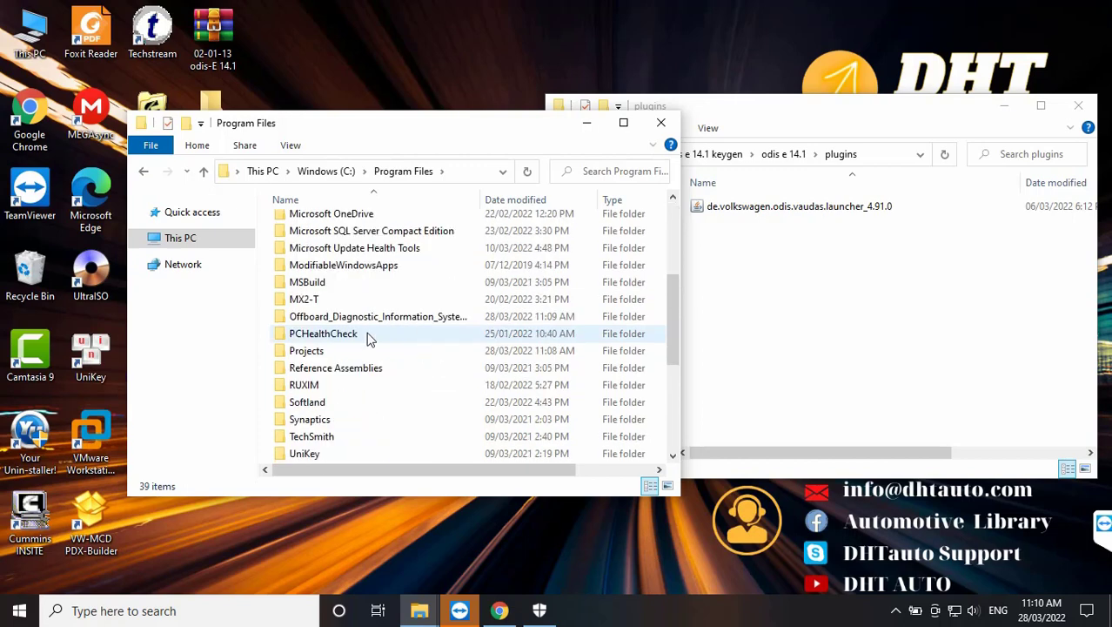
drag(484, 199, 561, 199)
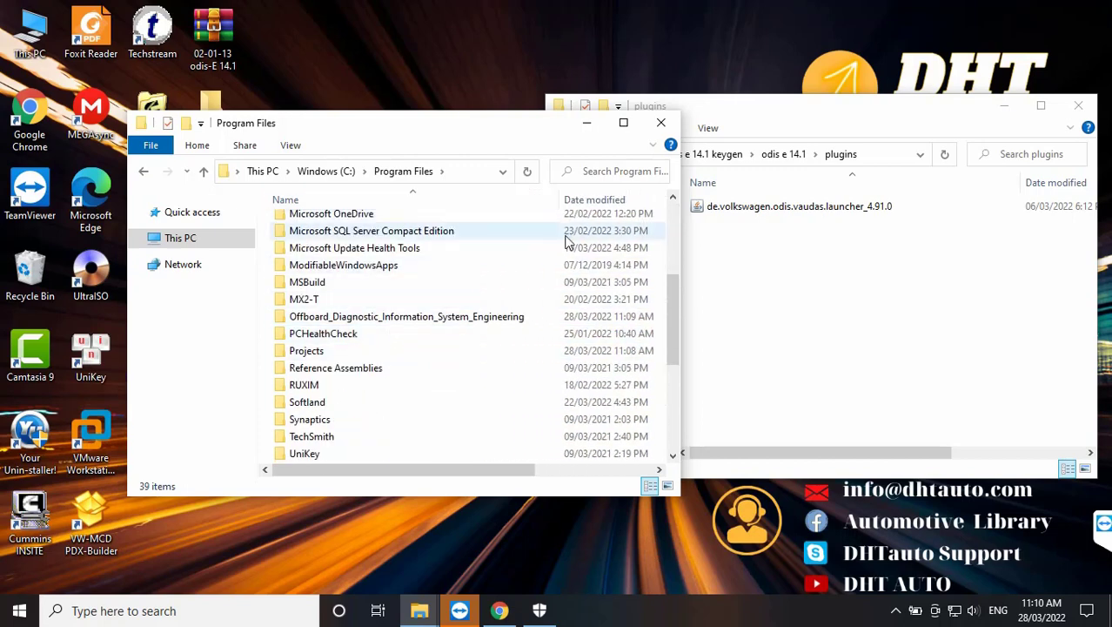
click(363, 321)
double_click(363, 320)
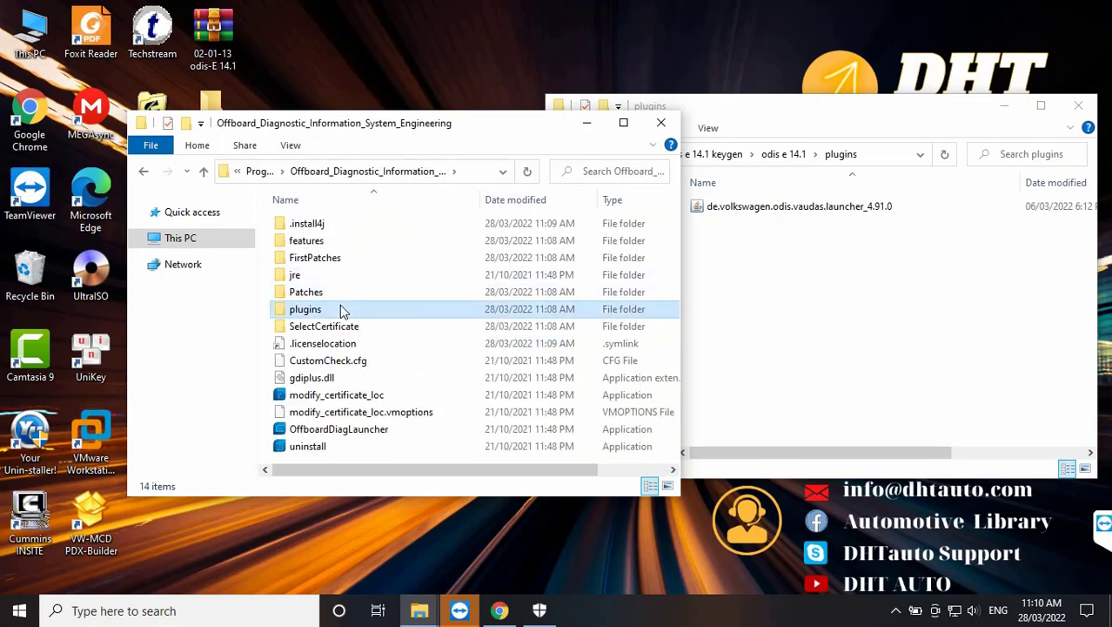
double_click(341, 309)
drag(479, 198, 622, 208)
Step: Copy de.volkswagen.odis.vaudas.launcher_4.91.0 from the activation package into the installed plugins folder, replacing the existing file with administrator permission
click(842, 281)
click(787, 207)
right_click(785, 204)
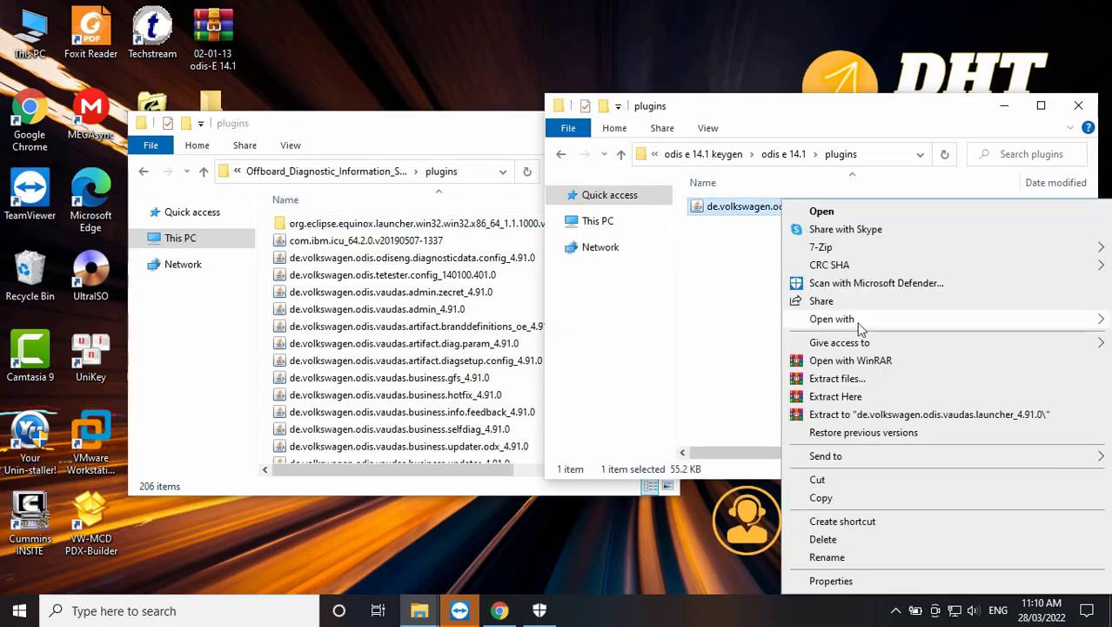
click(822, 500)
right_click(491, 294)
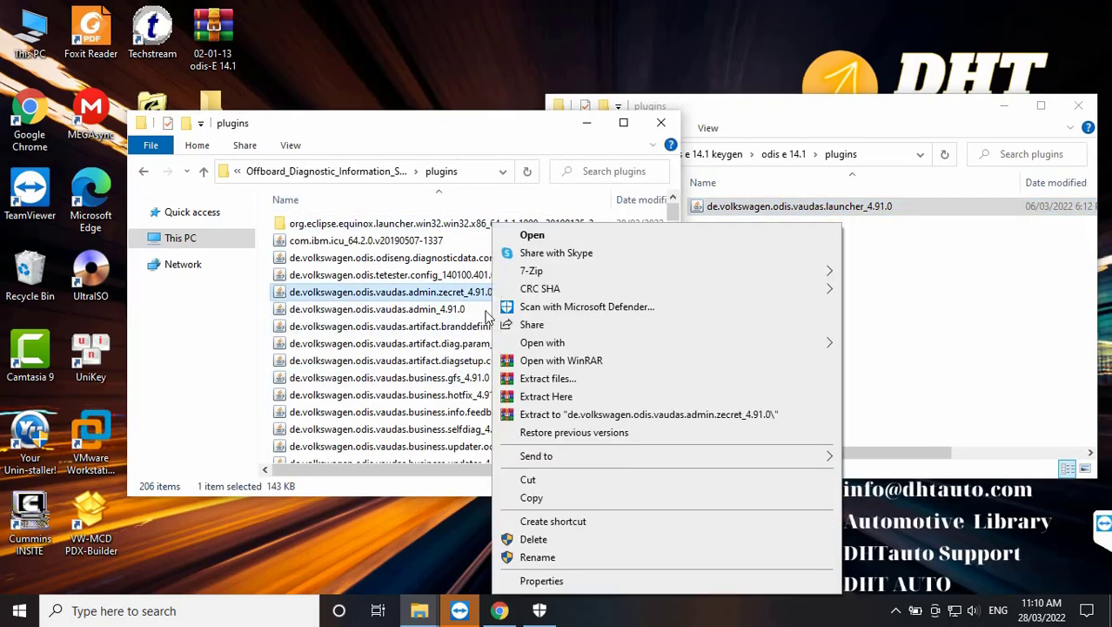
right_click(487, 315)
click(530, 424)
click(445, 197)
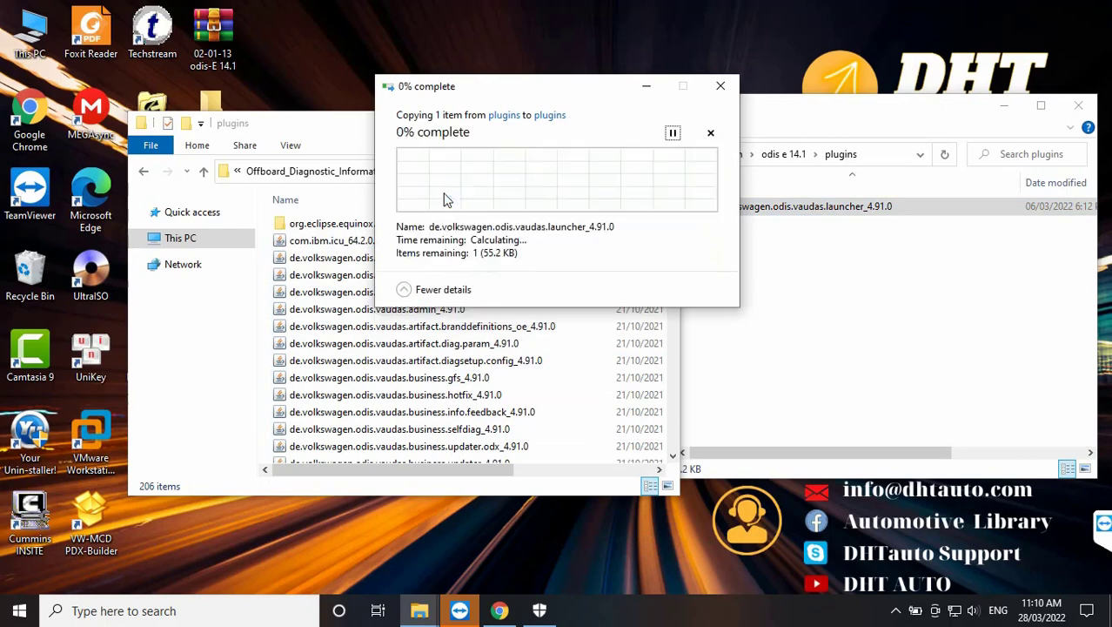
click(497, 195)
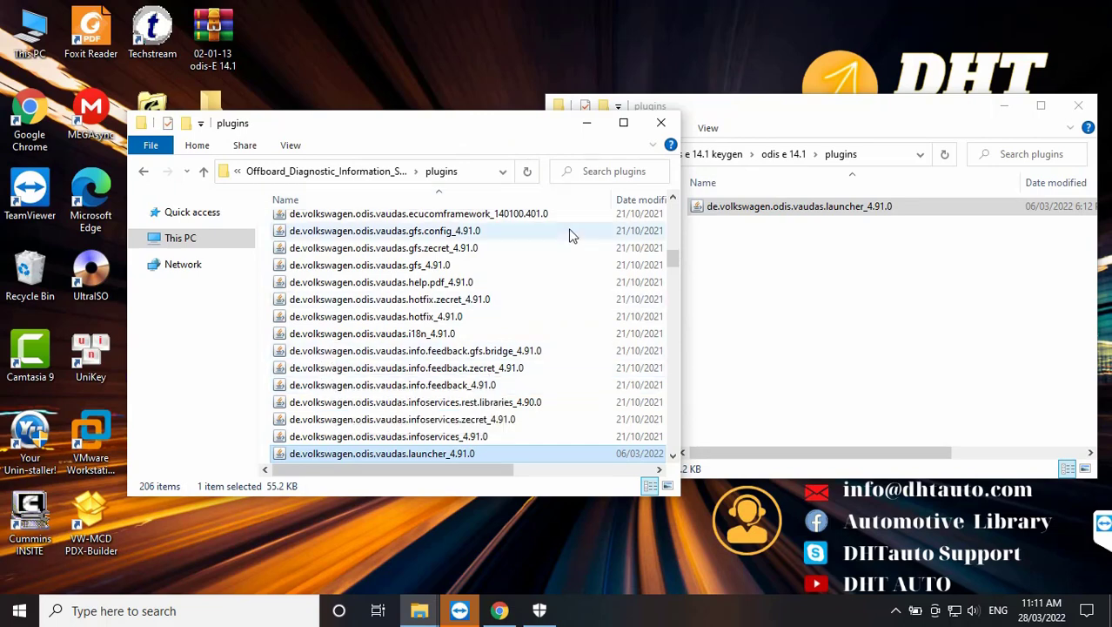
Step: Rename OffboardDiagLauncher_protected in the activation package's odis e 14.1 folder as OffboardDiagLauncher
click(720, 291)
click(620, 154)
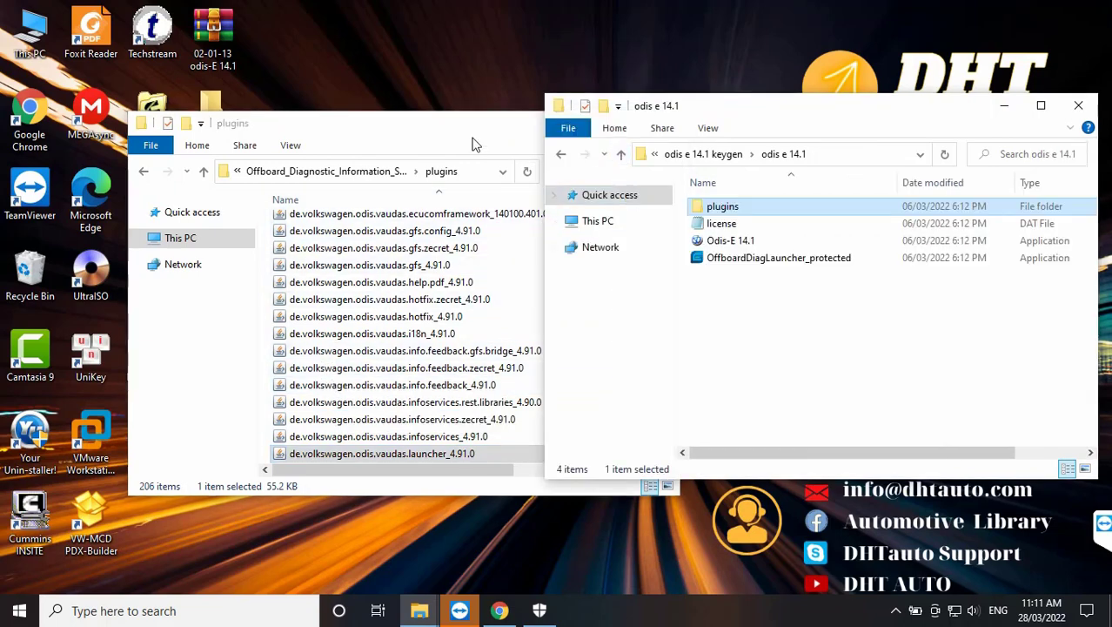
drag(464, 127, 385, 106)
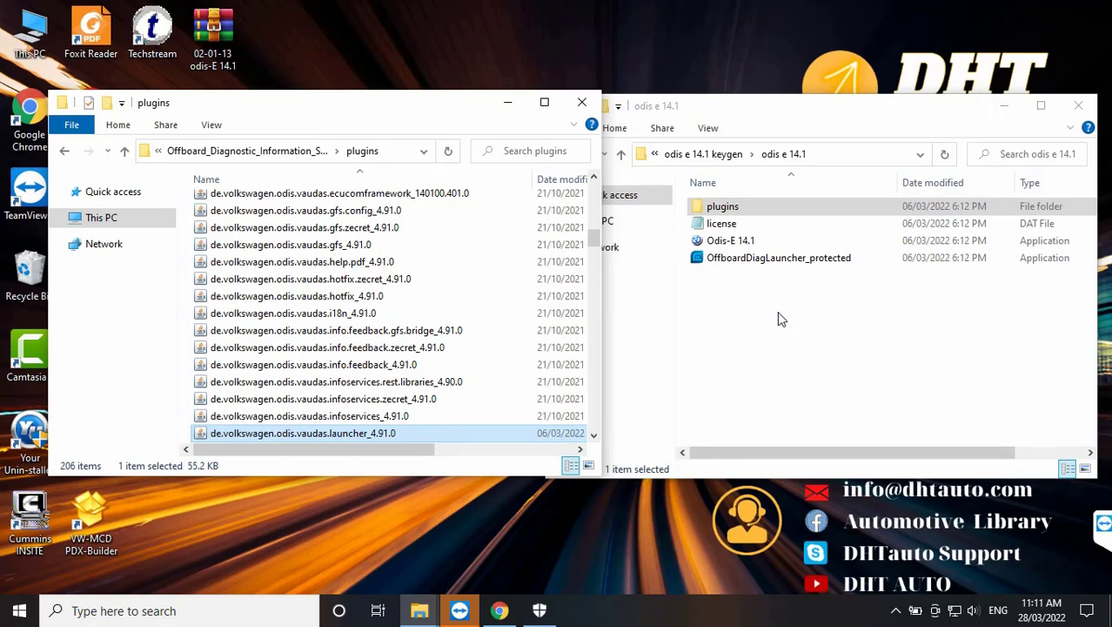
click(816, 263)
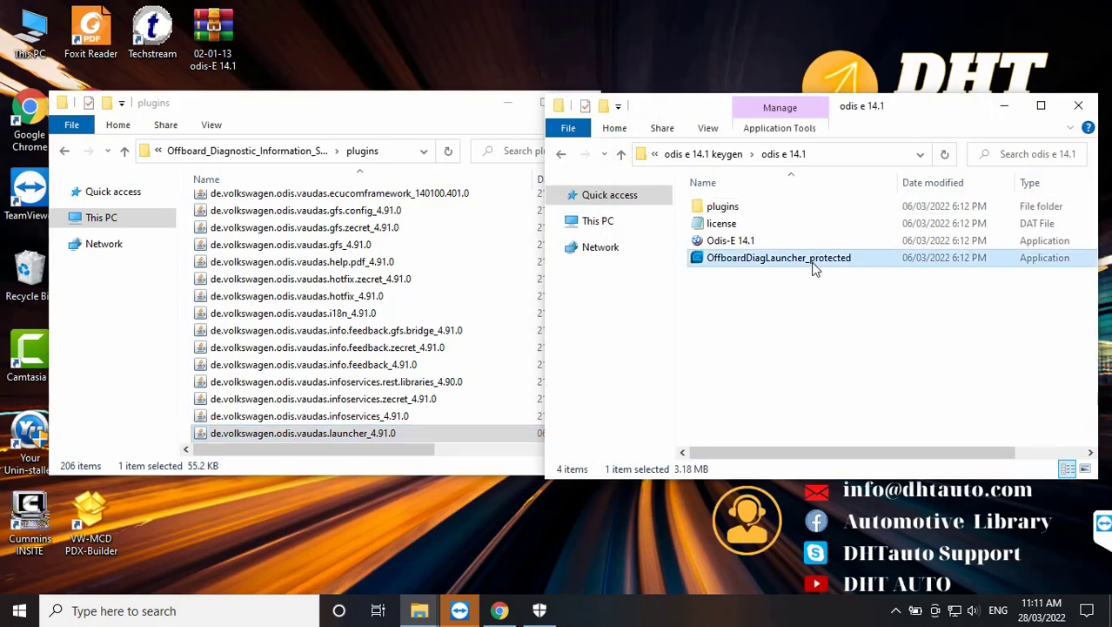
click(818, 259)
click(857, 258)
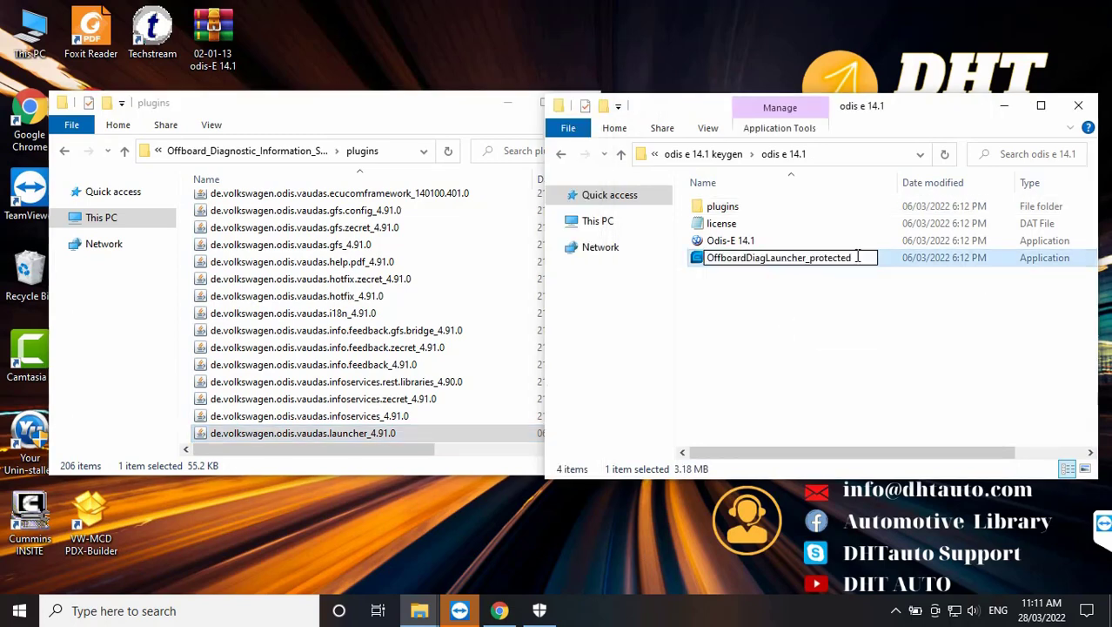
shift+click(808, 258)
key(BackSpace)
click(790, 298)
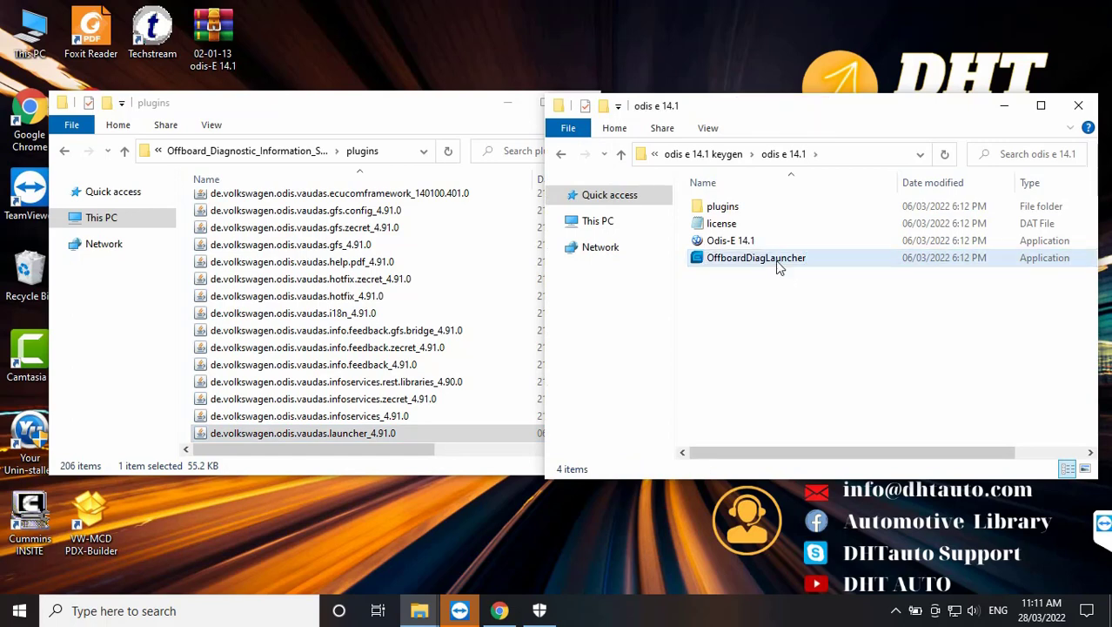
Step: Copy the renamed OffboardDiagLauncher into the Offboard_Diagnostic_Information_System_Engineering folder, replacing the existing application with administrator permission
click(777, 264)
right_click(772, 260)
click(814, 480)
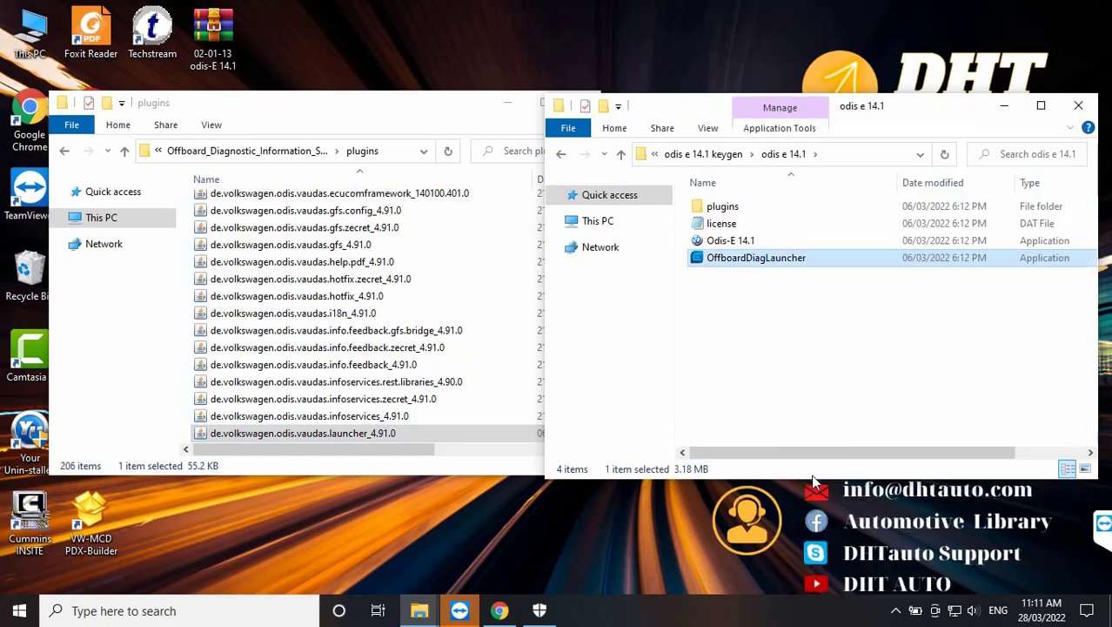
click(125, 151)
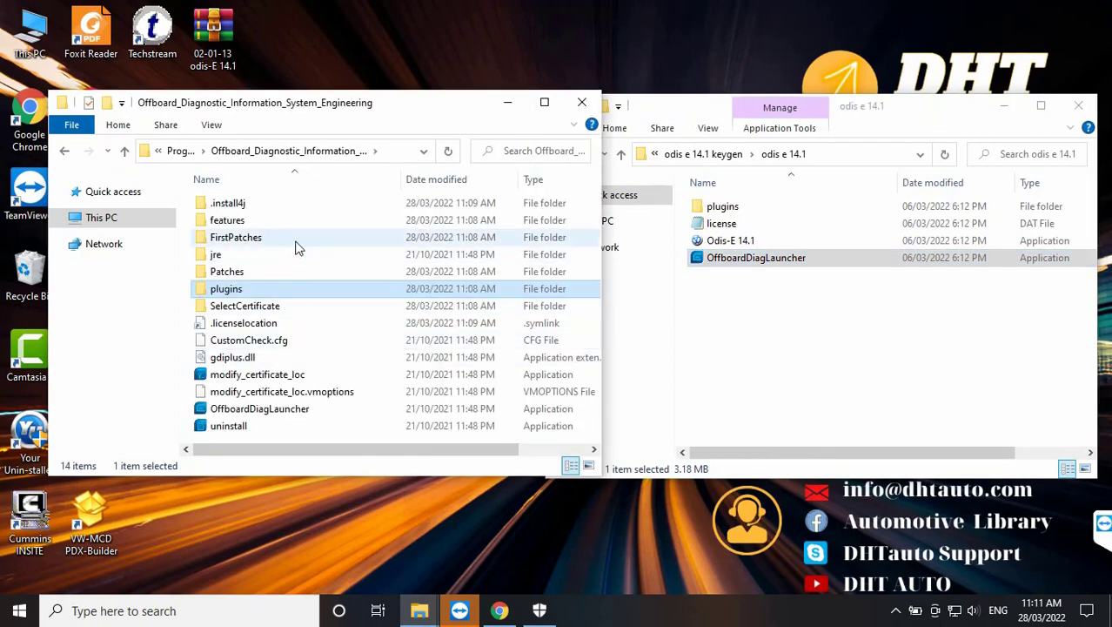
click(275, 409)
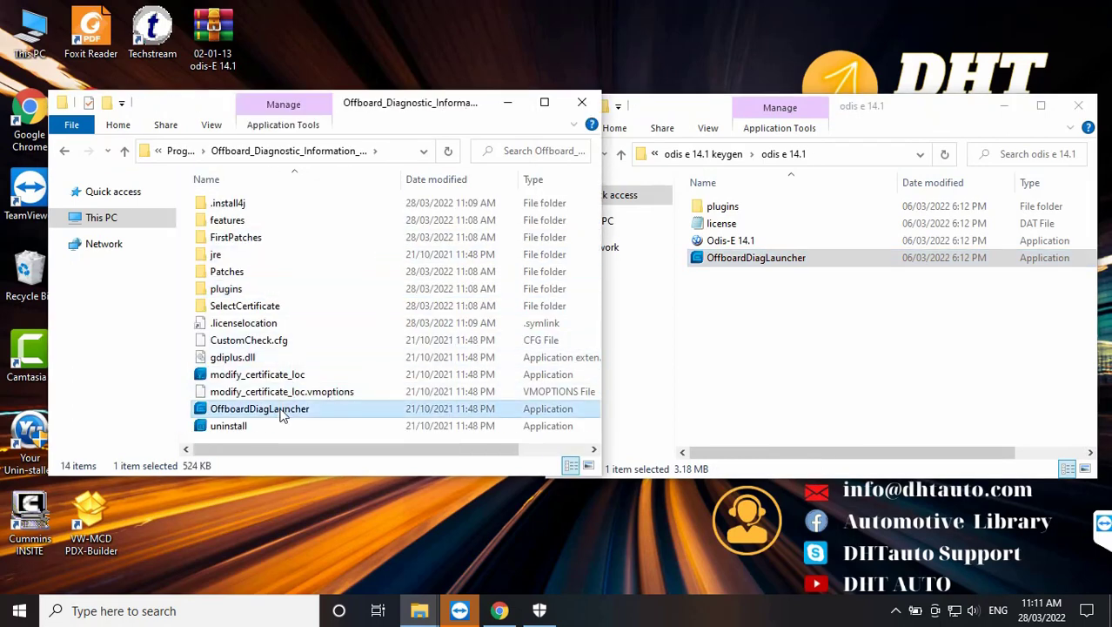
right_click(357, 218)
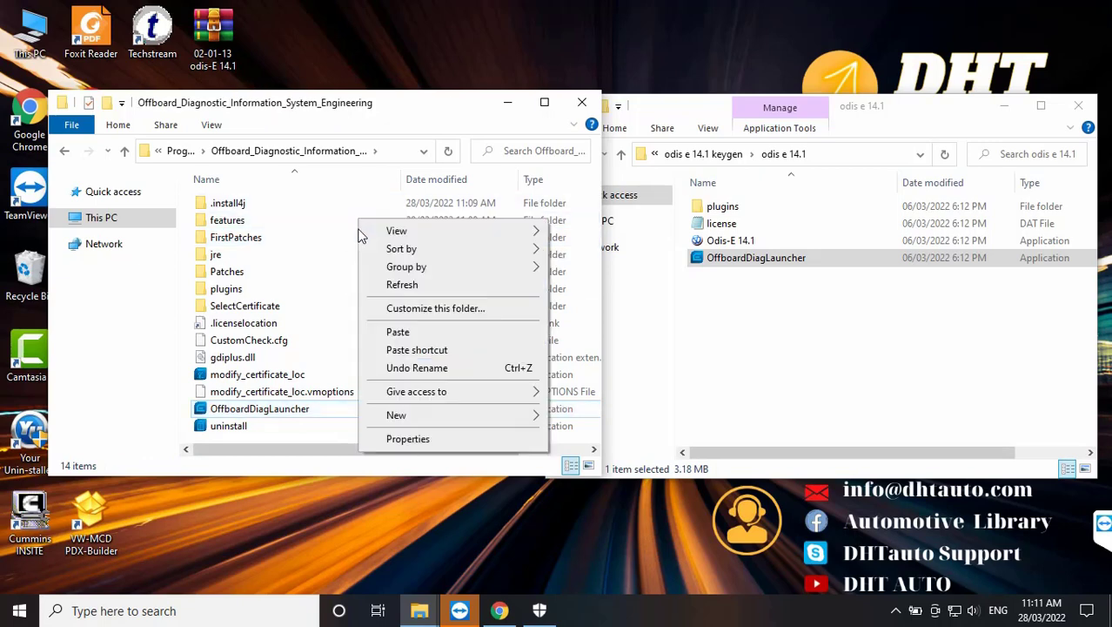
click(422, 332)
click(437, 193)
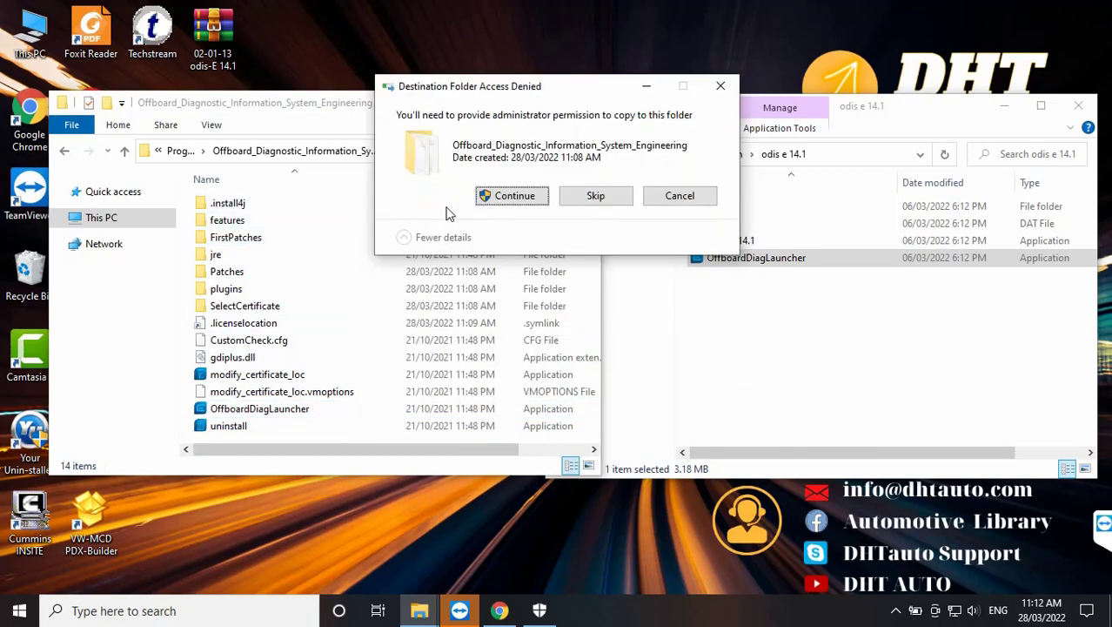
click(506, 193)
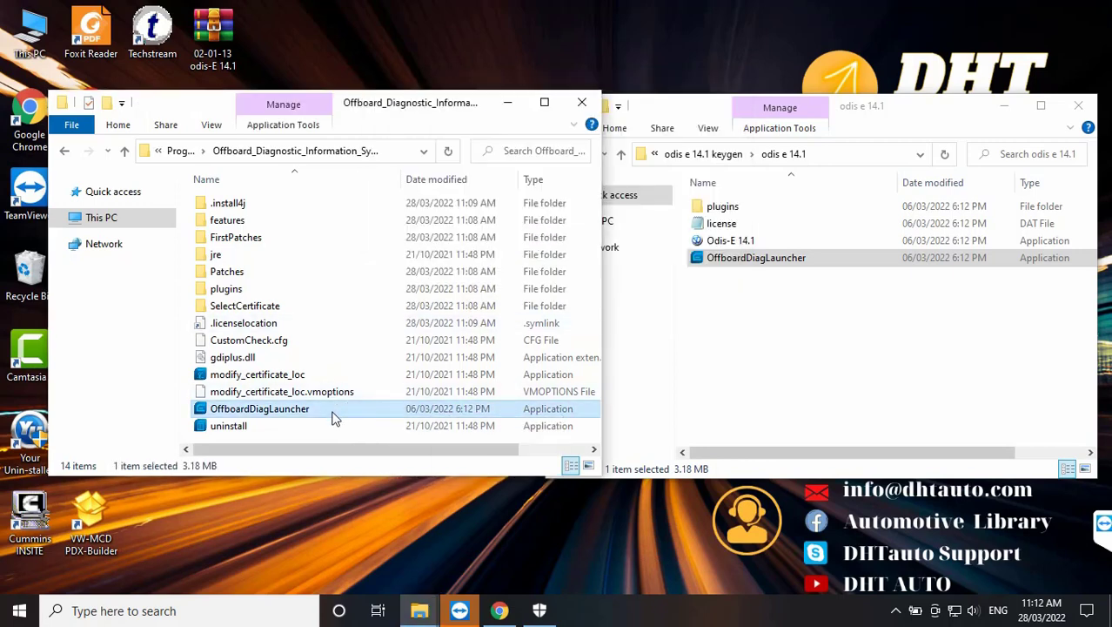
key(F2)
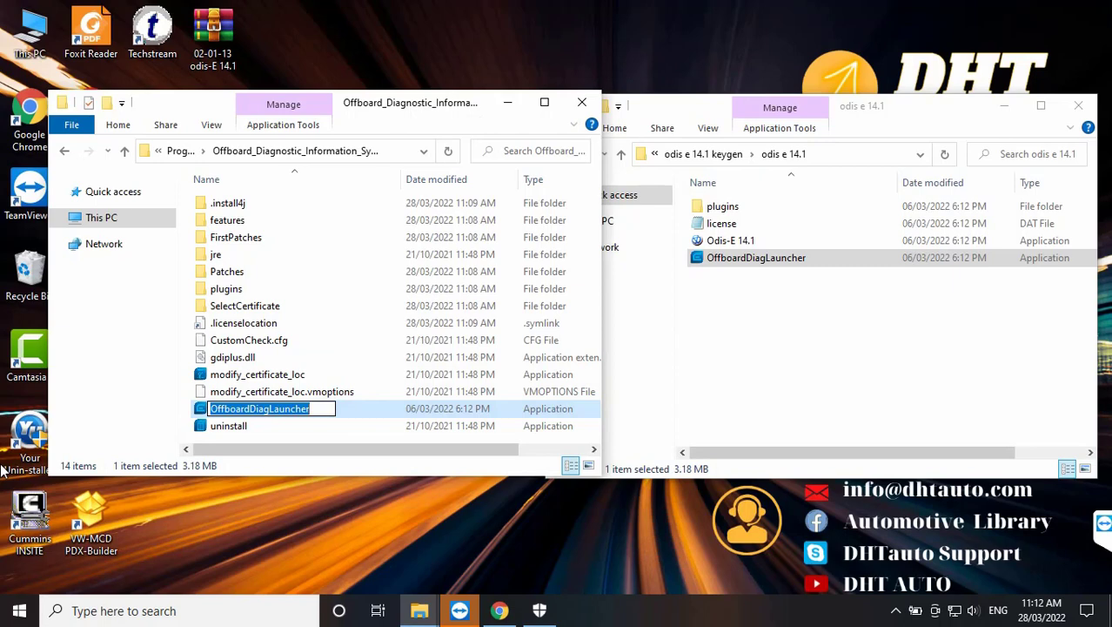
click(556, 393)
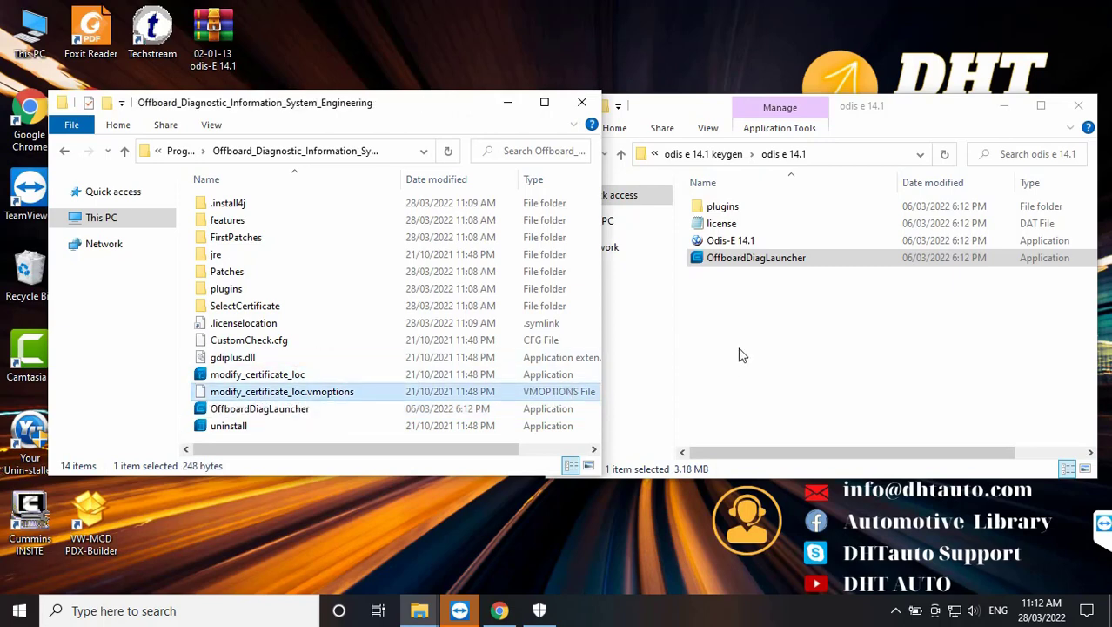
click(728, 260)
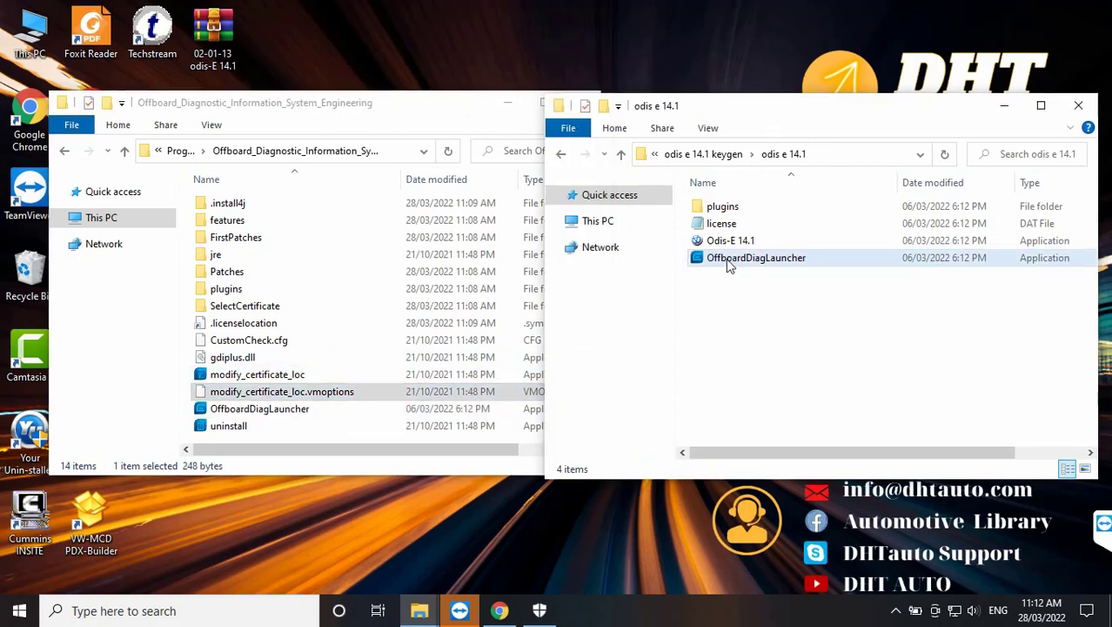
Step: Go up from the odis e 14.1 activation folder to the Desktop folder and close both File Explorer windows
click(621, 154)
click(621, 154)
click(623, 154)
double_click(795, 429)
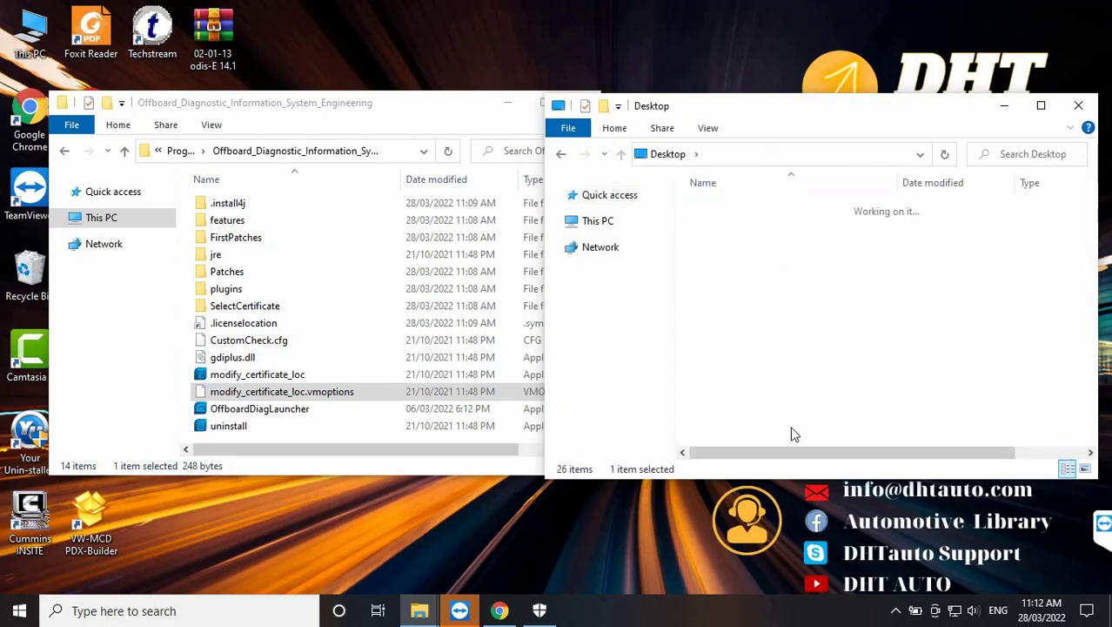
click(621, 154)
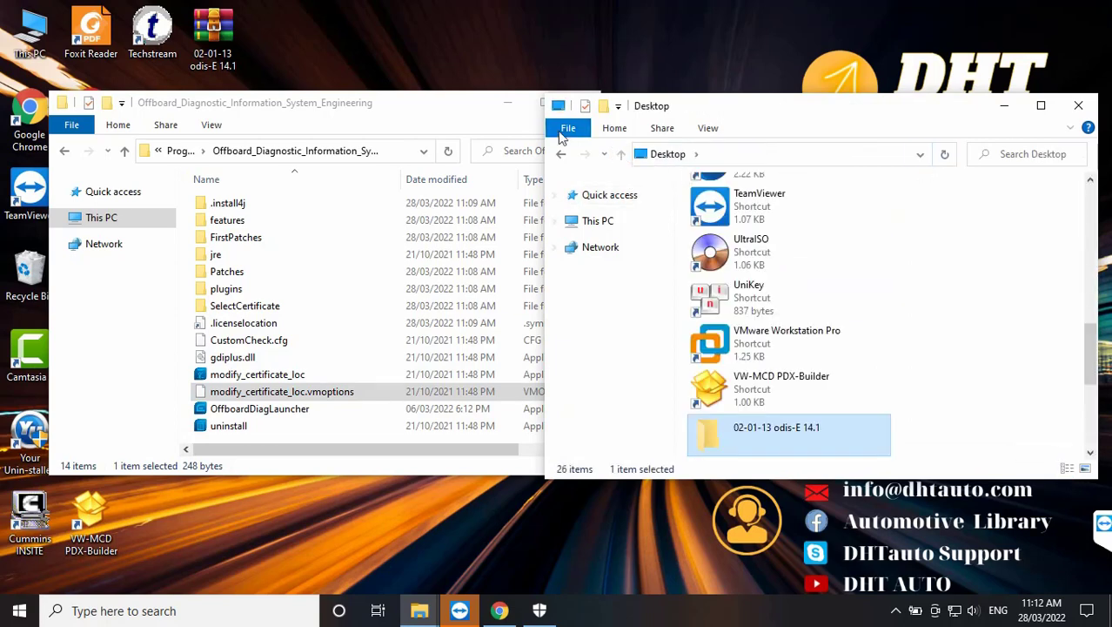
click(435, 107)
click(572, 109)
click(1008, 106)
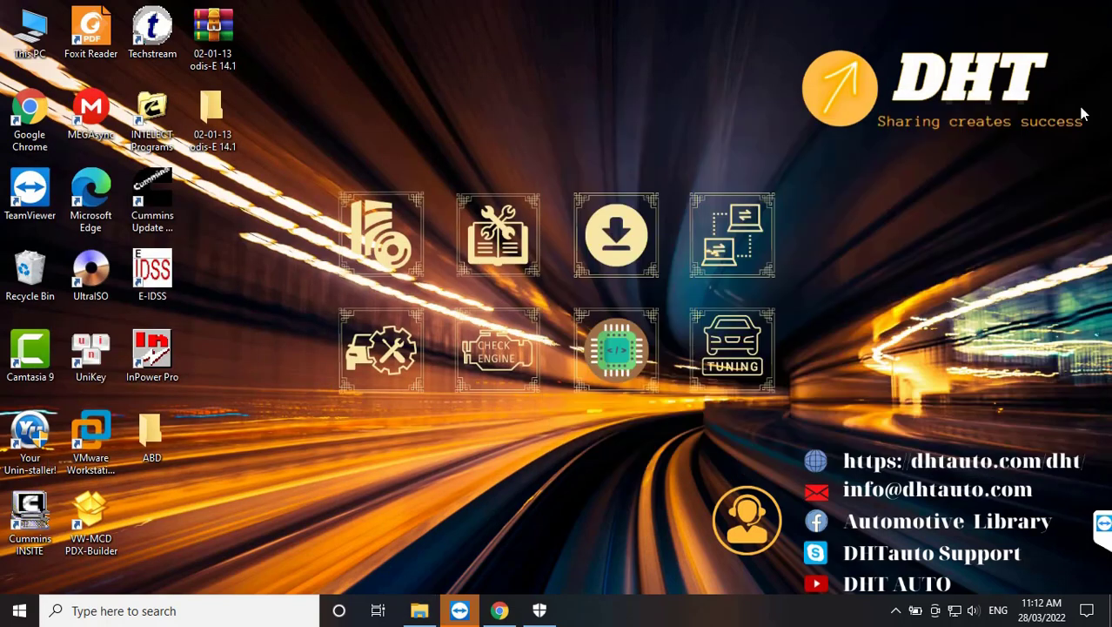
Step: Open the 1. ODIS-E 14.1install folder inside the 02-01-13 odis-E 14.1 folder on the desktop
double_click(213, 113)
click(252, 209)
drag(301, 101, 302, 77)
double_click(237, 179)
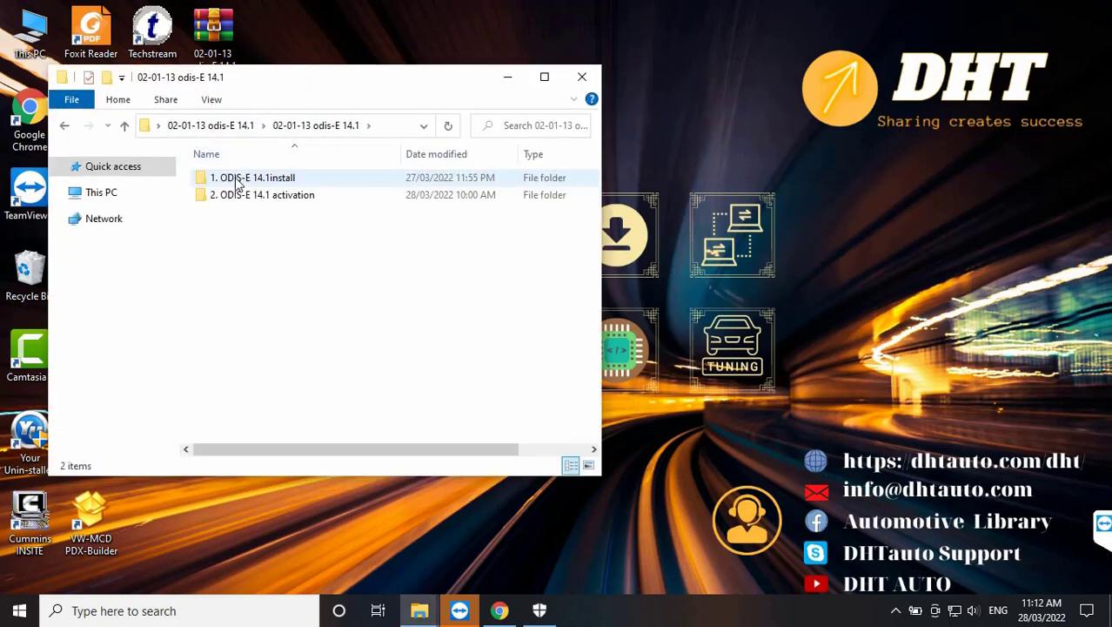
double_click(236, 180)
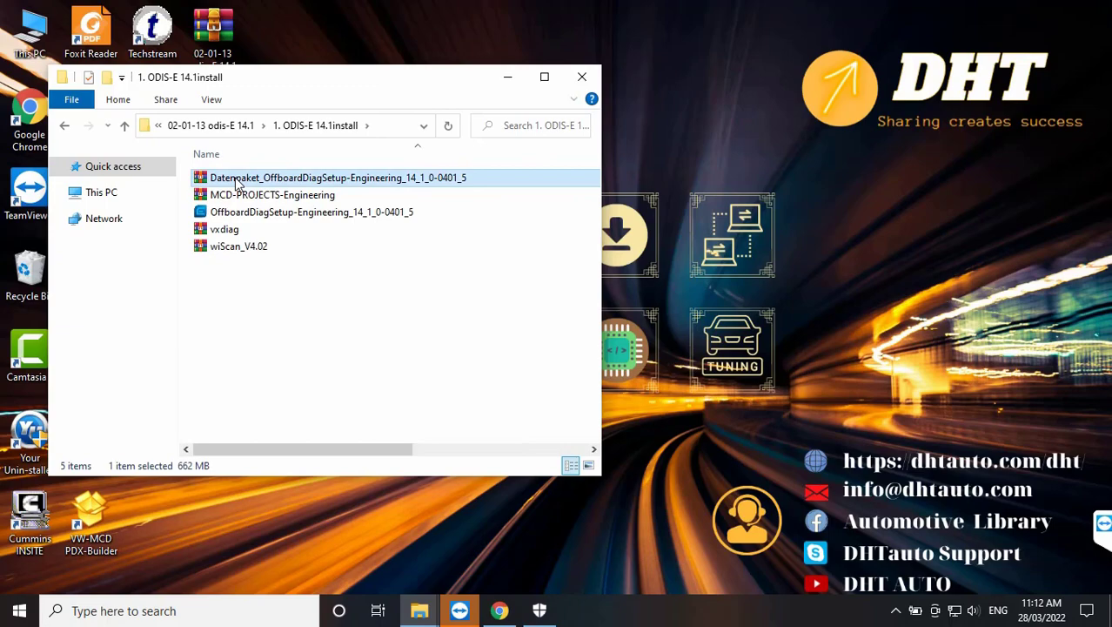
Step: Extract the Datenpaket_OffboardDiagSetup-Engineering_14_1_0-0401_5 archive with 7-Zip into a subfolder of the same name
right_click(237, 181)
mouse_move(296, 298)
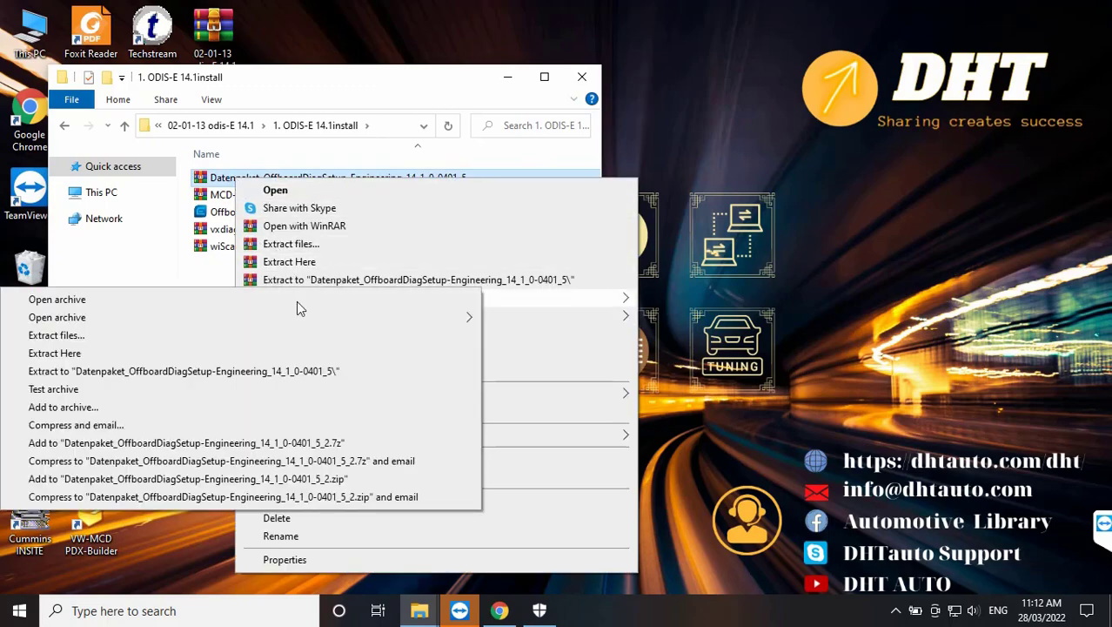
click(214, 336)
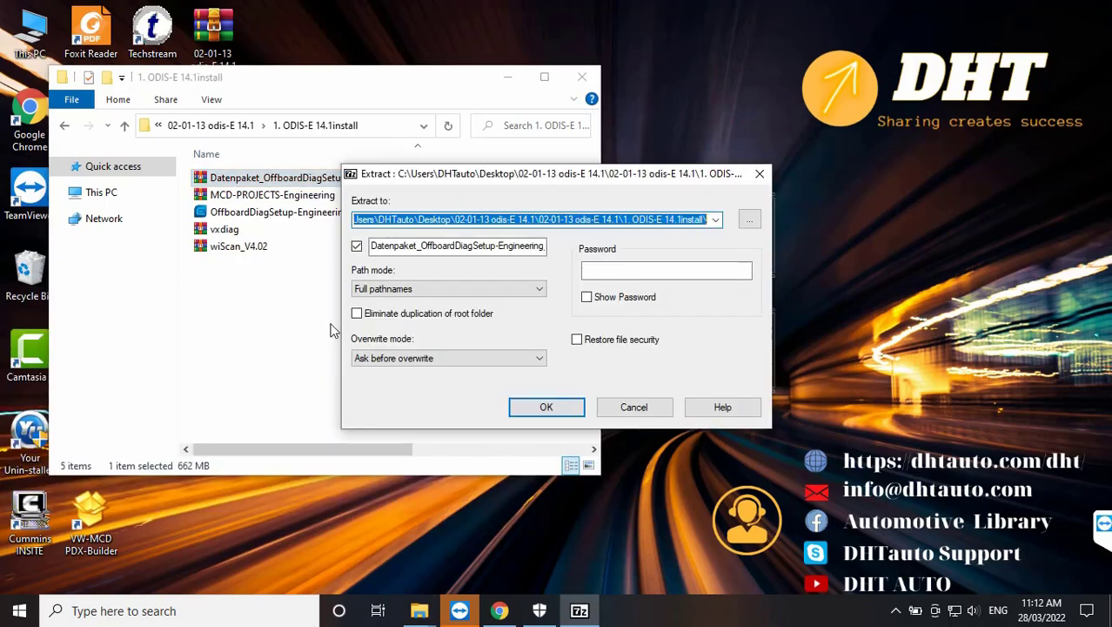
click(525, 406)
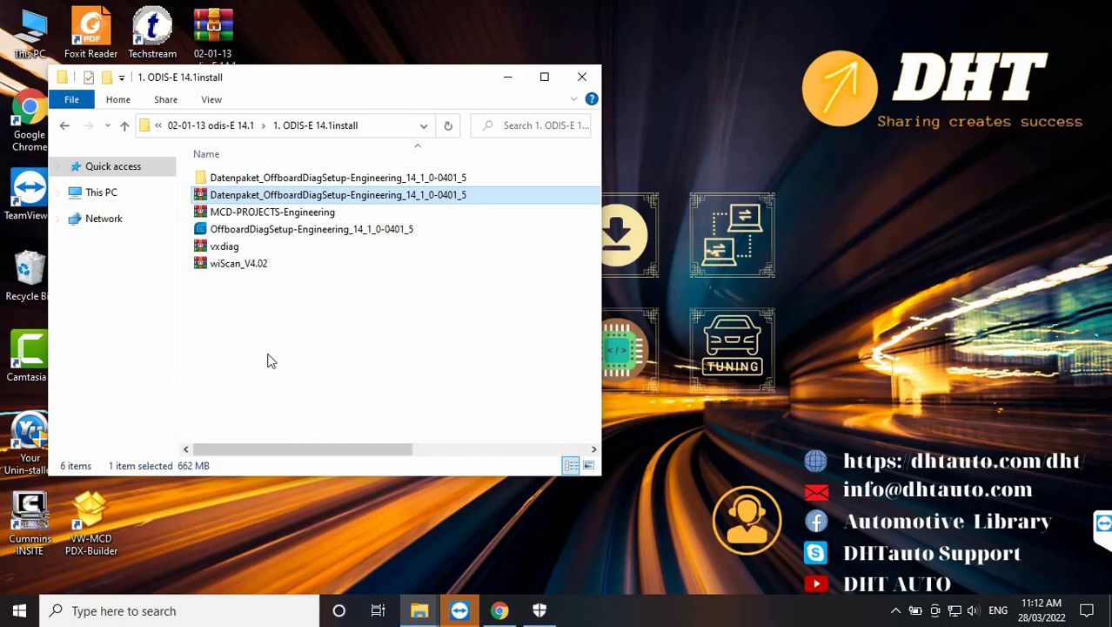
Step: Create a new folder named Postsetup in the 1. ODIS-E 14.1install folder
right_click(290, 293)
mouse_move(340, 470)
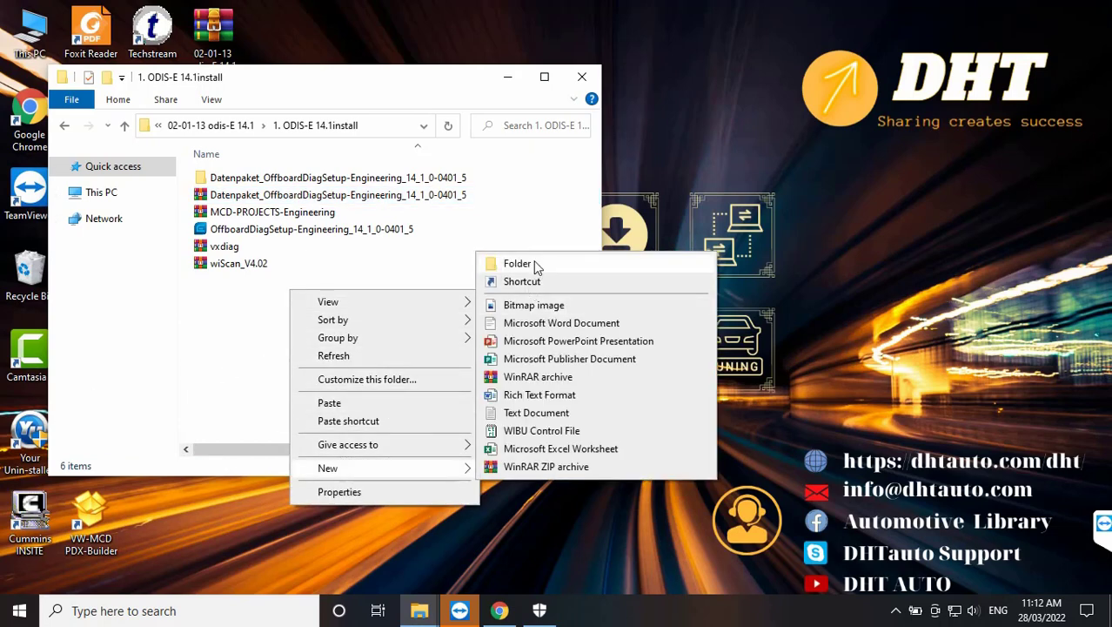
click(534, 261)
text(Posts)
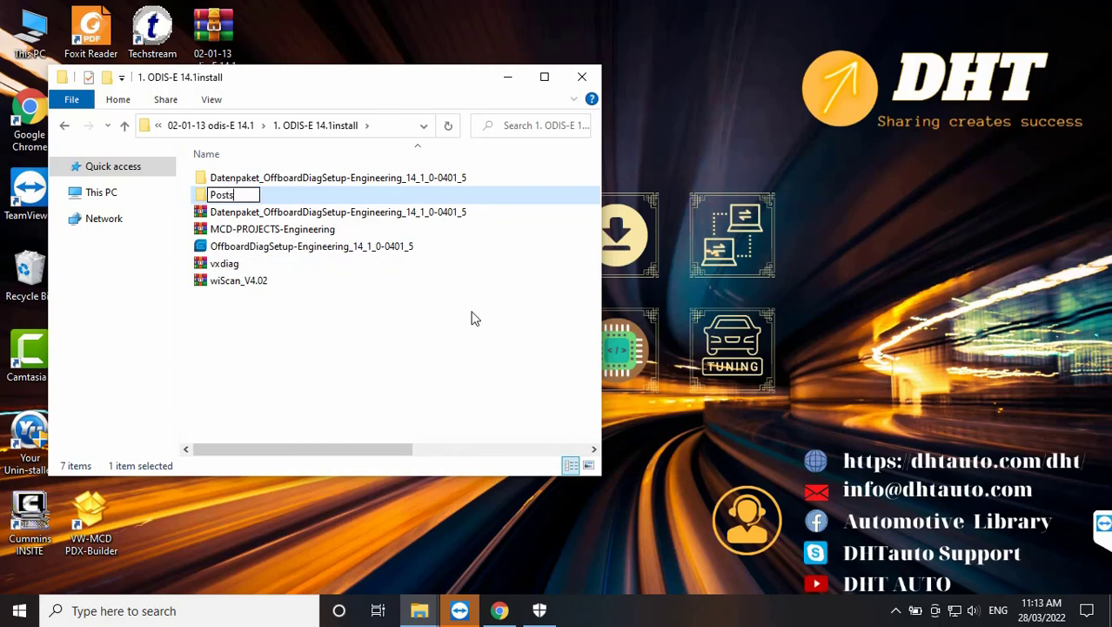
text(etup)
key(Return)
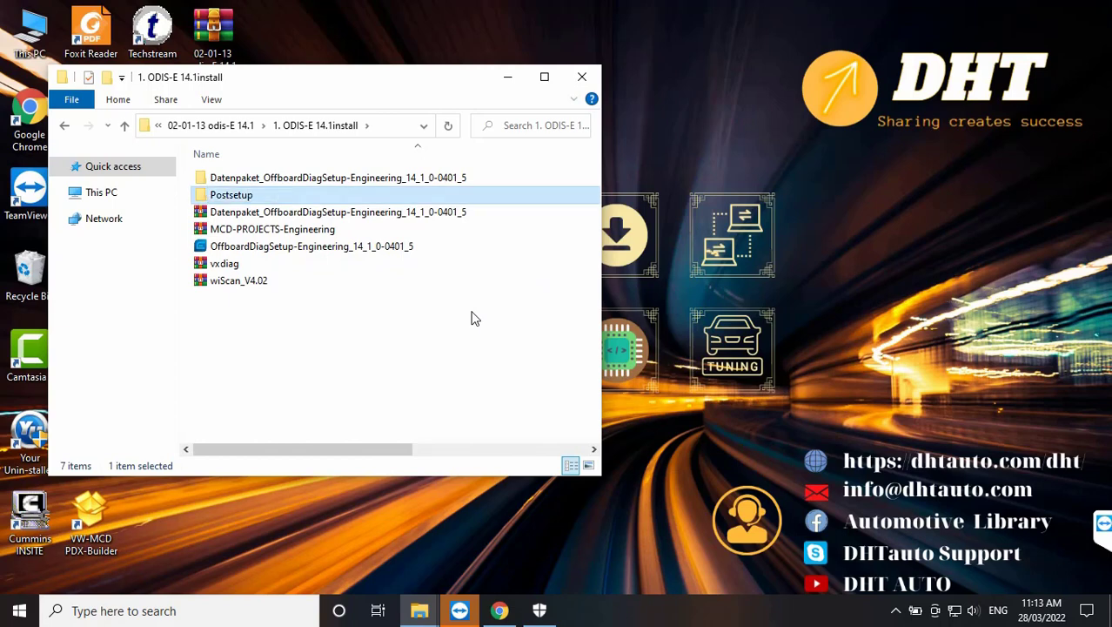
Step: Copy the ODIS_Engineering folder from the extracted Datenpaket folder into Postsetup and move the file window clear of the desktop icons
double_click(360, 178)
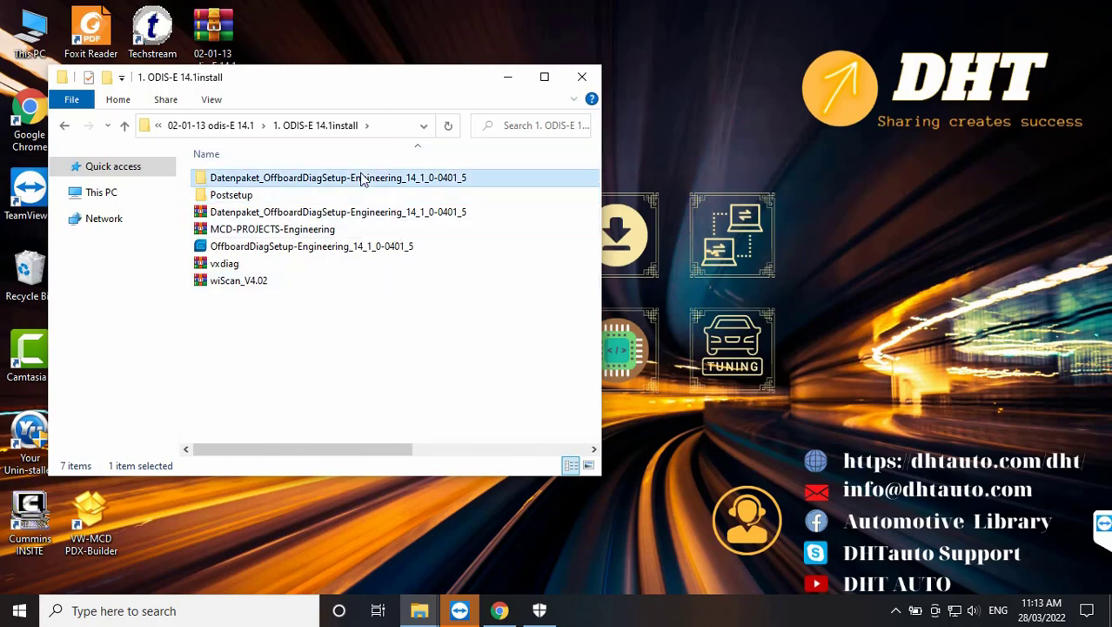
key(F2)
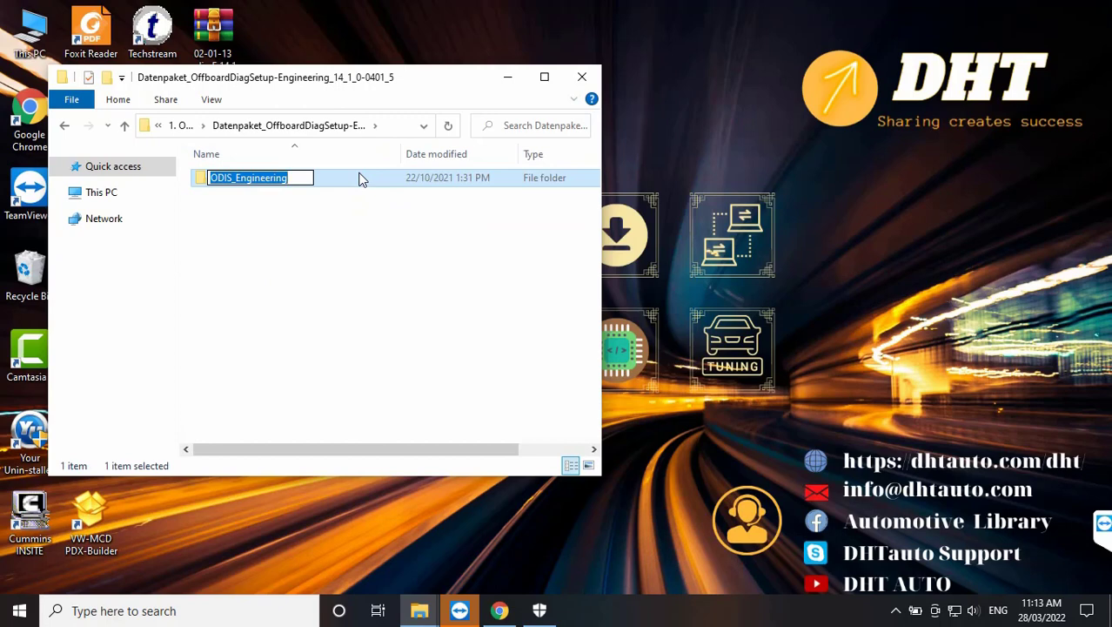
right_click(362, 177)
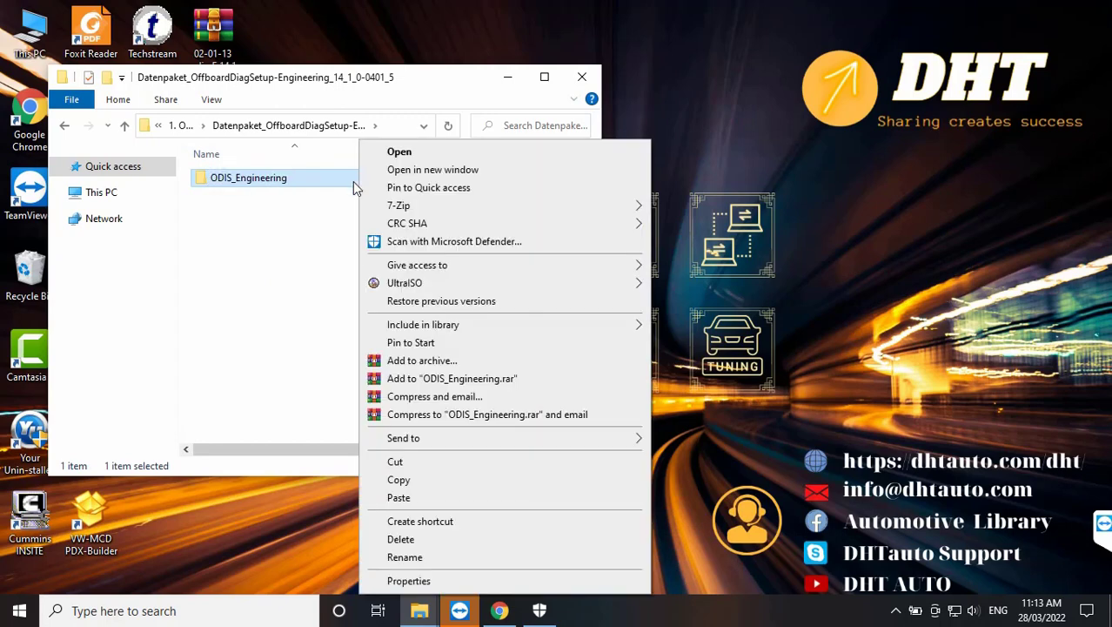
right_click(310, 183)
click(351, 474)
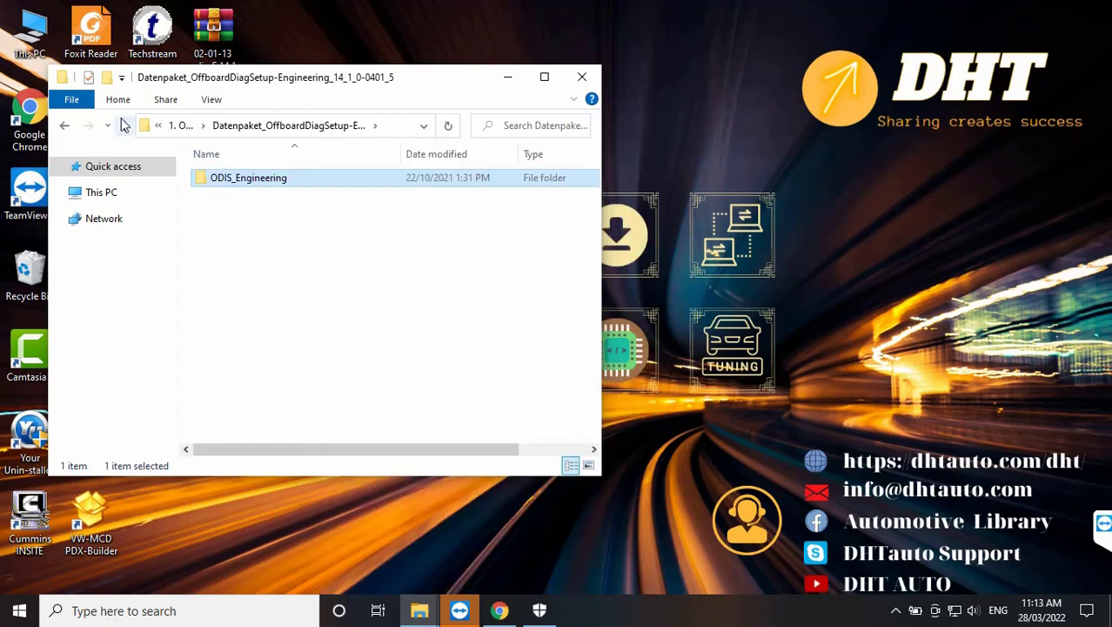
click(124, 126)
click(125, 125)
double_click(253, 179)
double_click(224, 195)
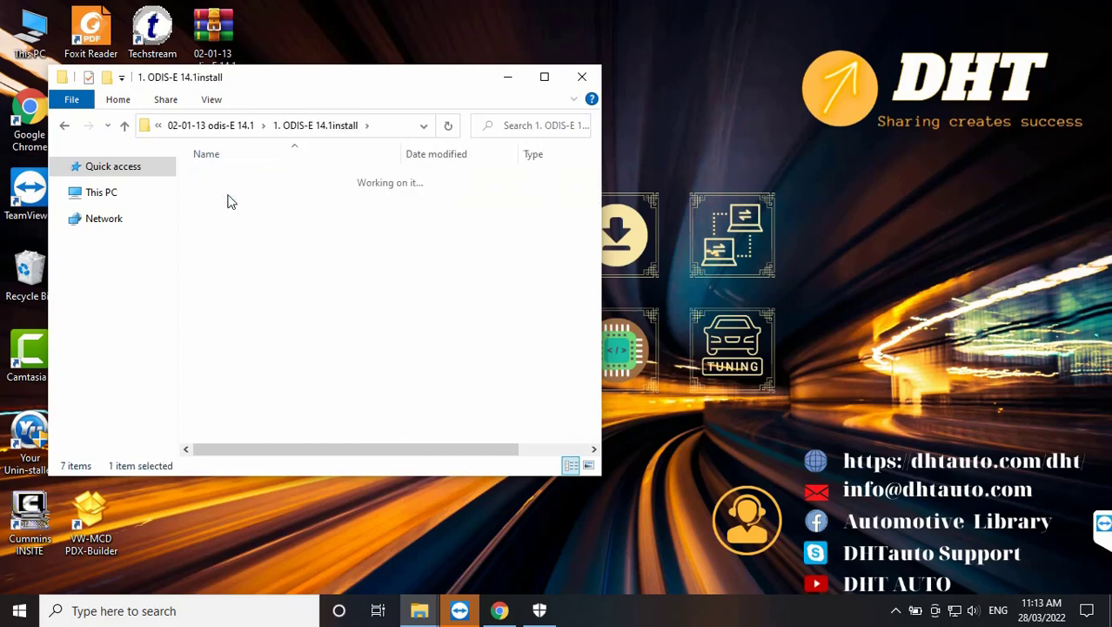
right_click(288, 197)
click(321, 315)
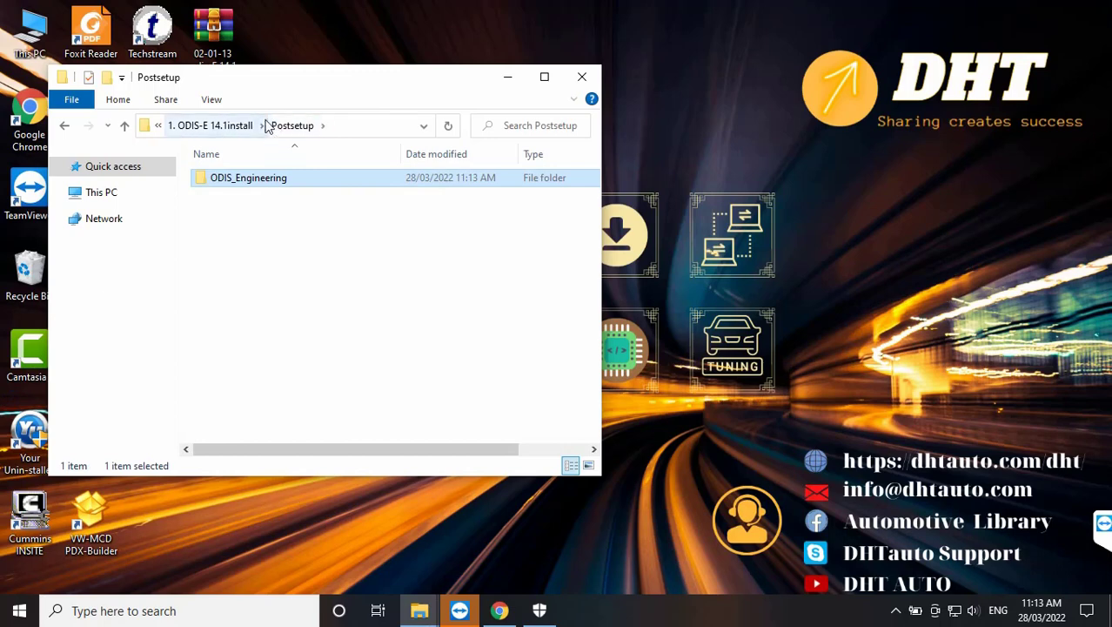
drag(289, 77, 424, 74)
drag(536, 80, 670, 80)
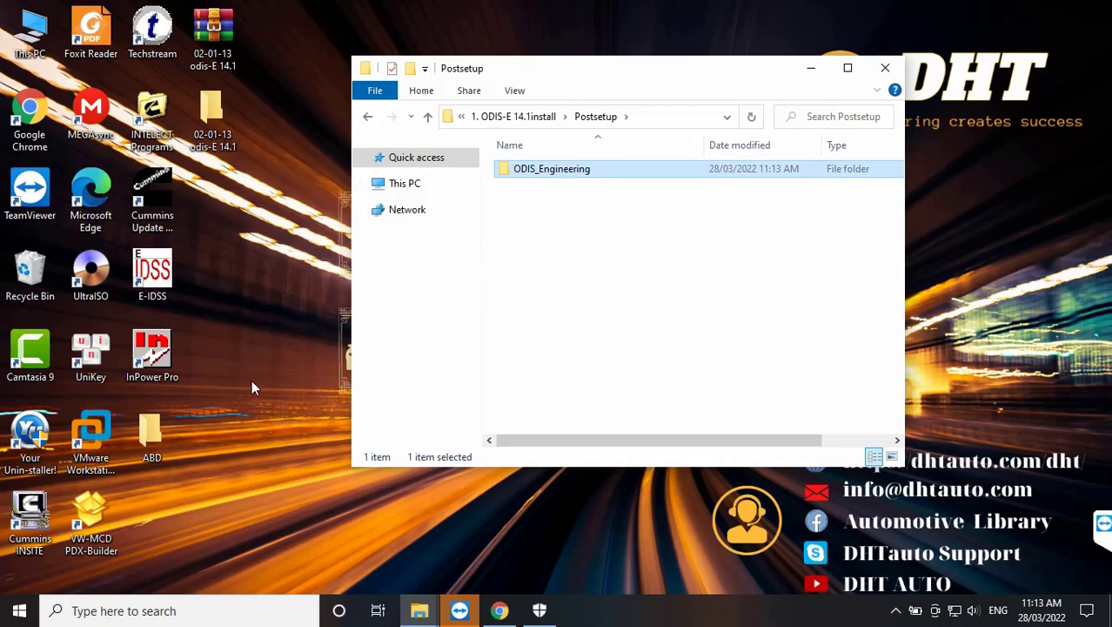
click(19, 610)
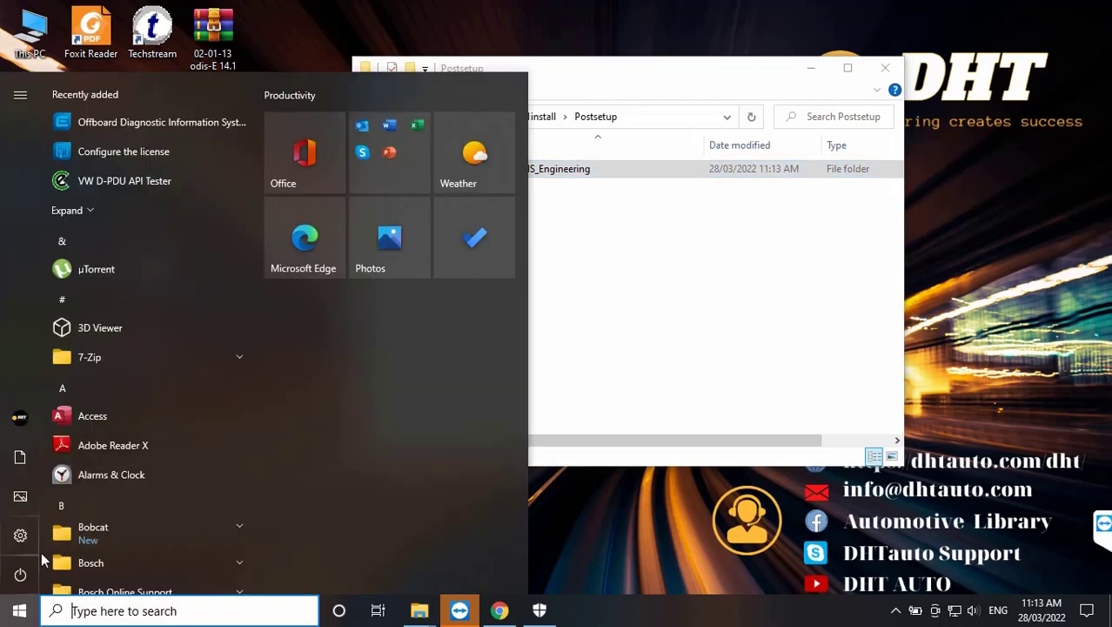
right_click(200, 112)
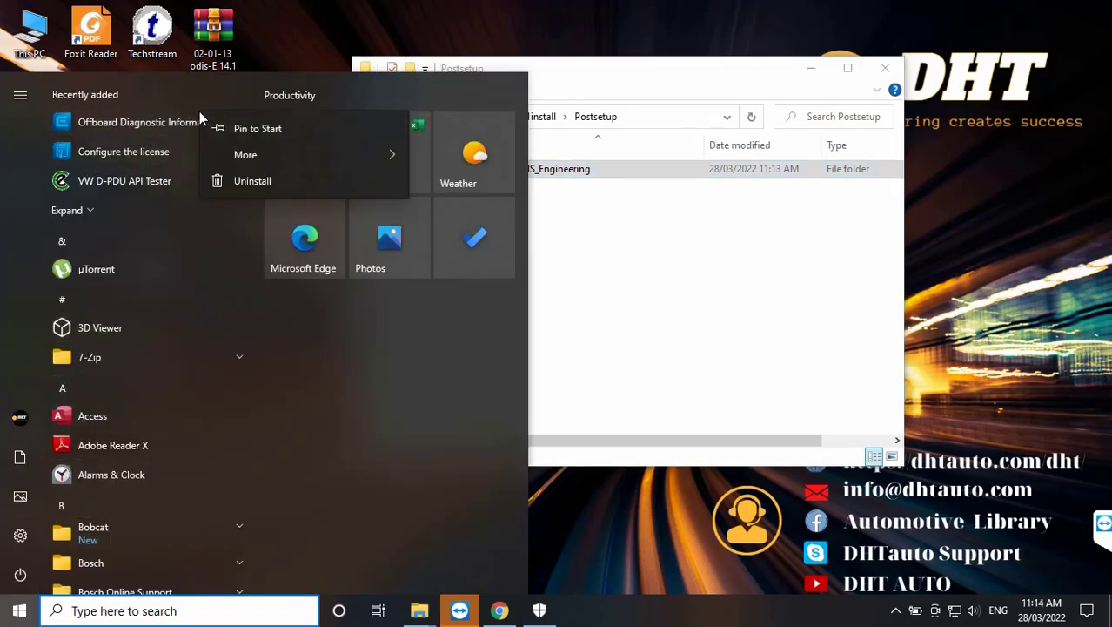
mouse_move(327, 153)
click(470, 186)
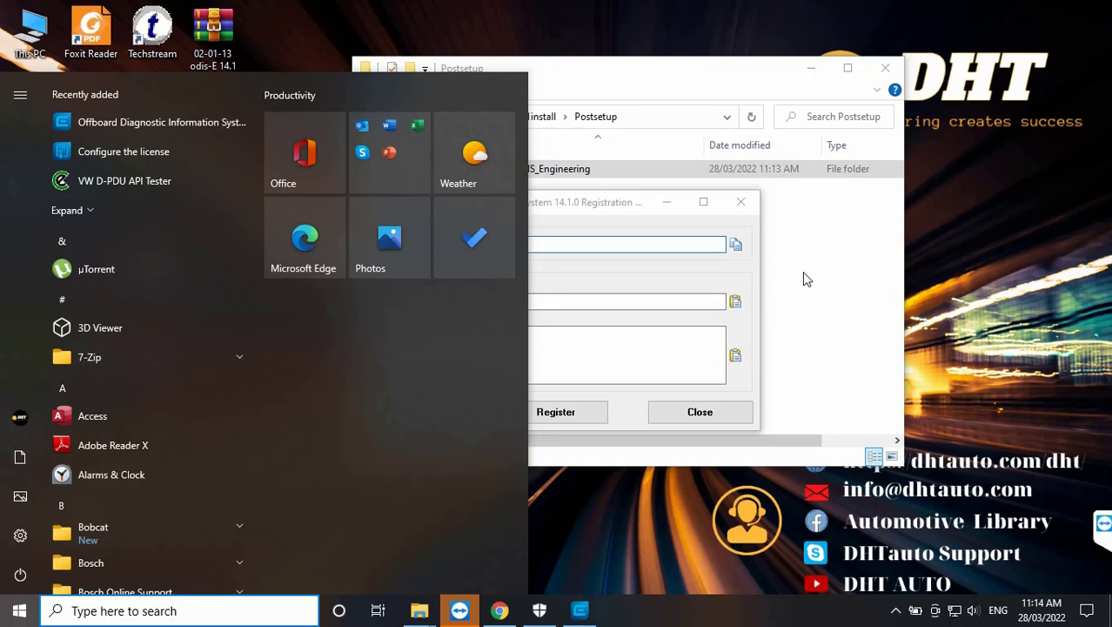
click(712, 415)
Step: Run OffboardDiagLauncher as administrator from the Offboard_Diagnostic_Information_System_Engineering folder in Program Files on drive C
mouse_move(420, 610)
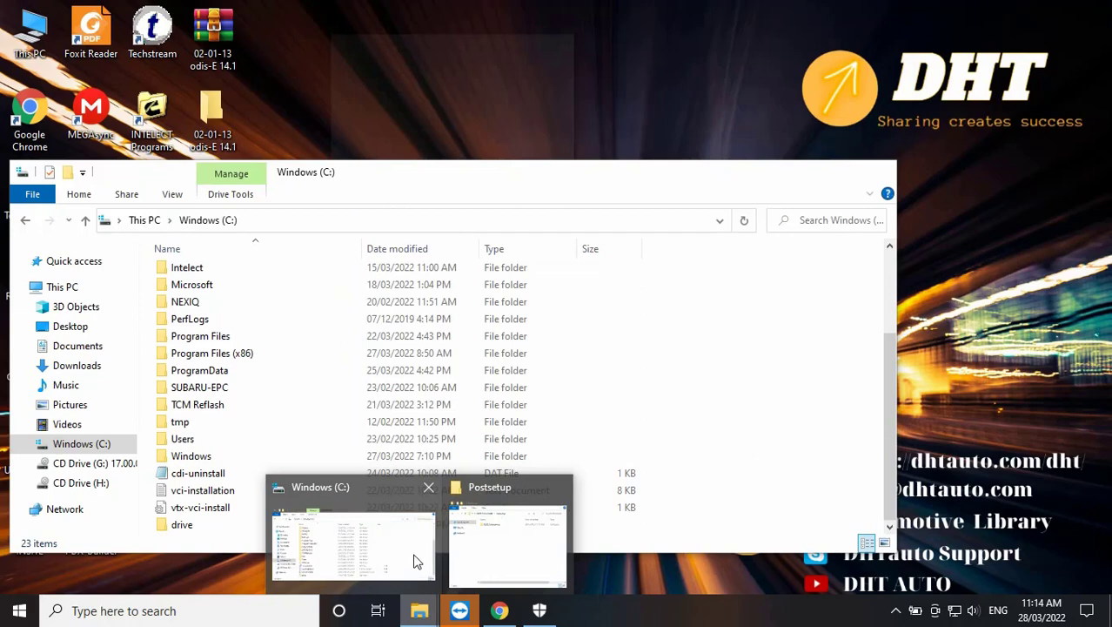
click(415, 561)
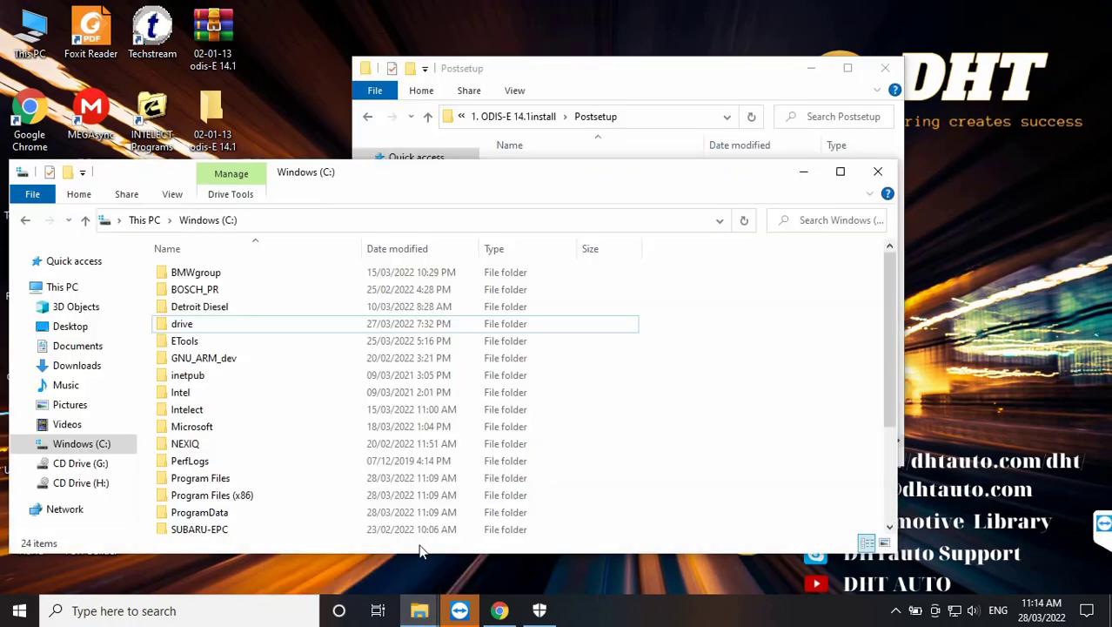
double_click(259, 479)
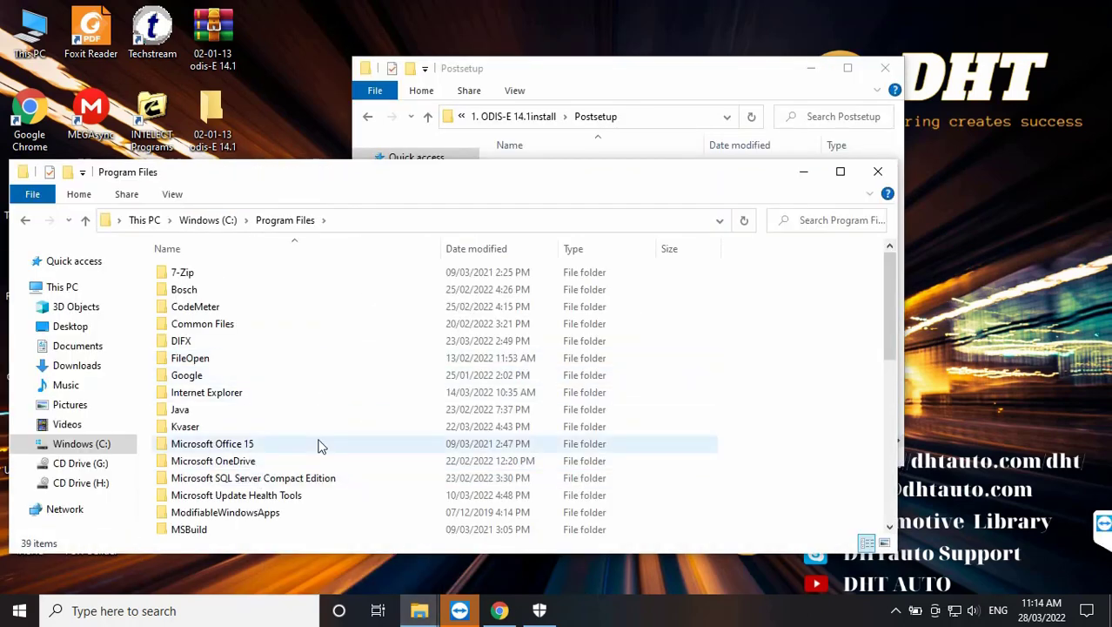
scroll(309, 483, down, 2)
double_click(304, 477)
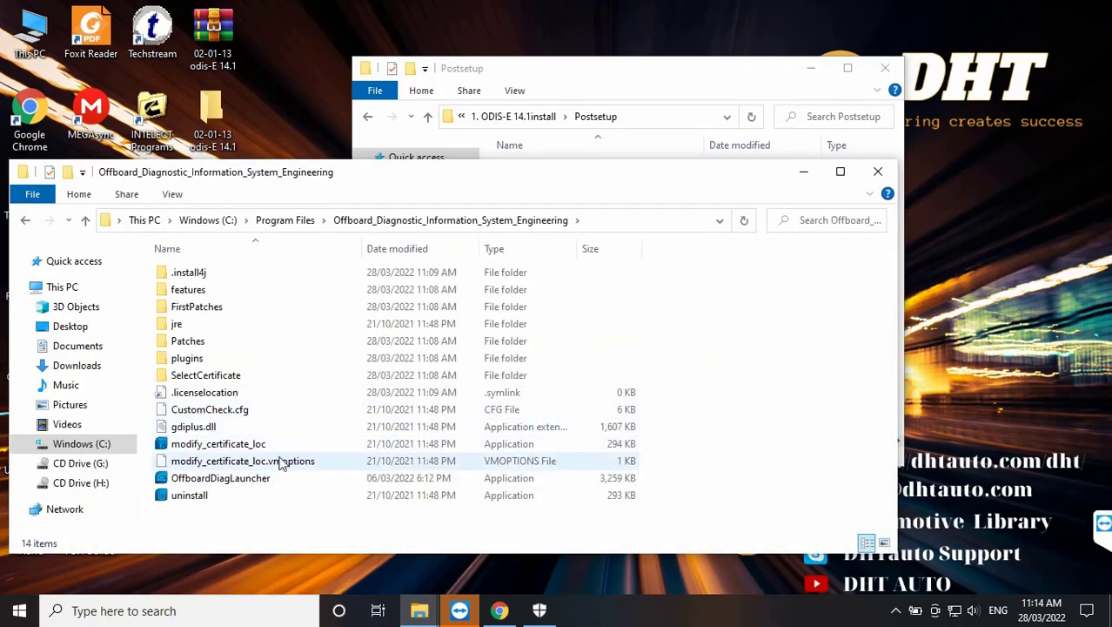
click(266, 480)
right_click(268, 480)
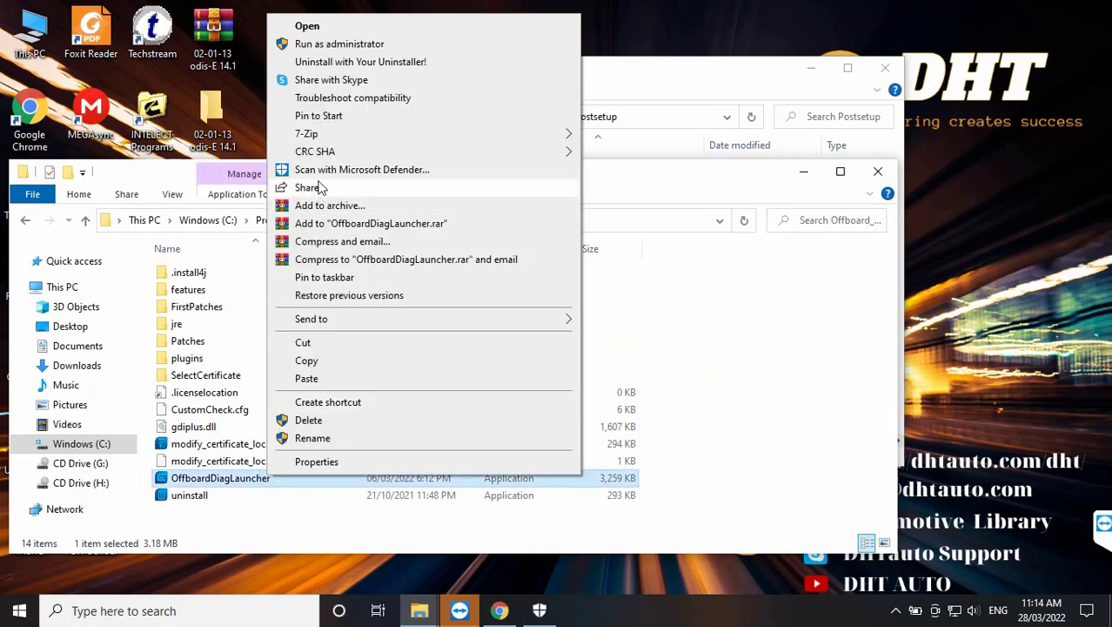
click(309, 44)
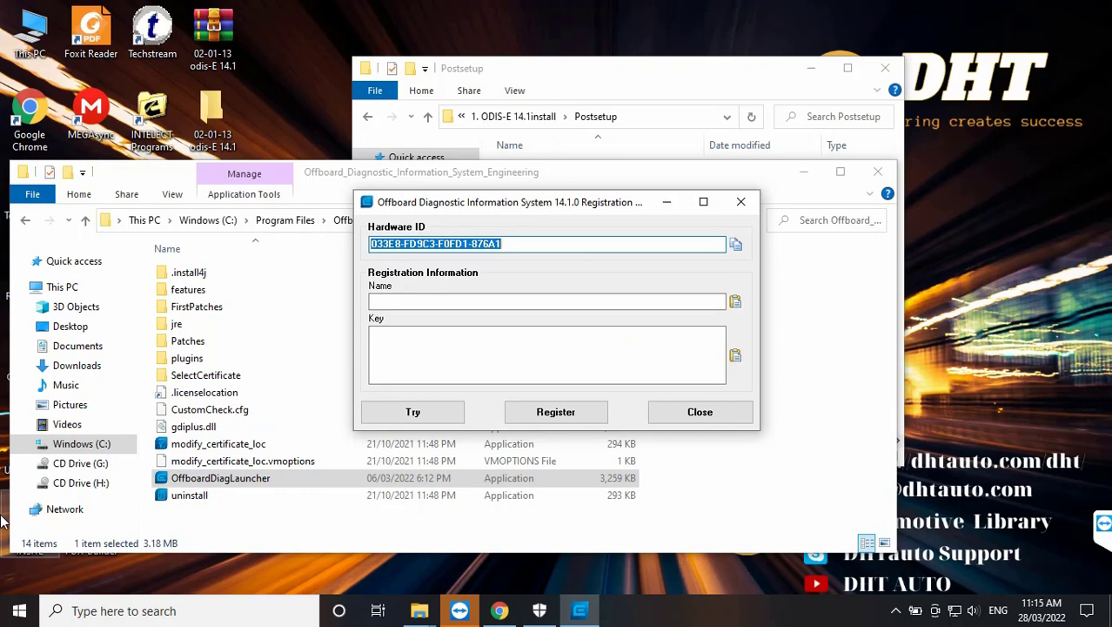
Step: Minimize the program folder window and open the odis e 14.1 keygen folder inside 2. ODIS-E 14.1 activation
click(850, 435)
click(802, 174)
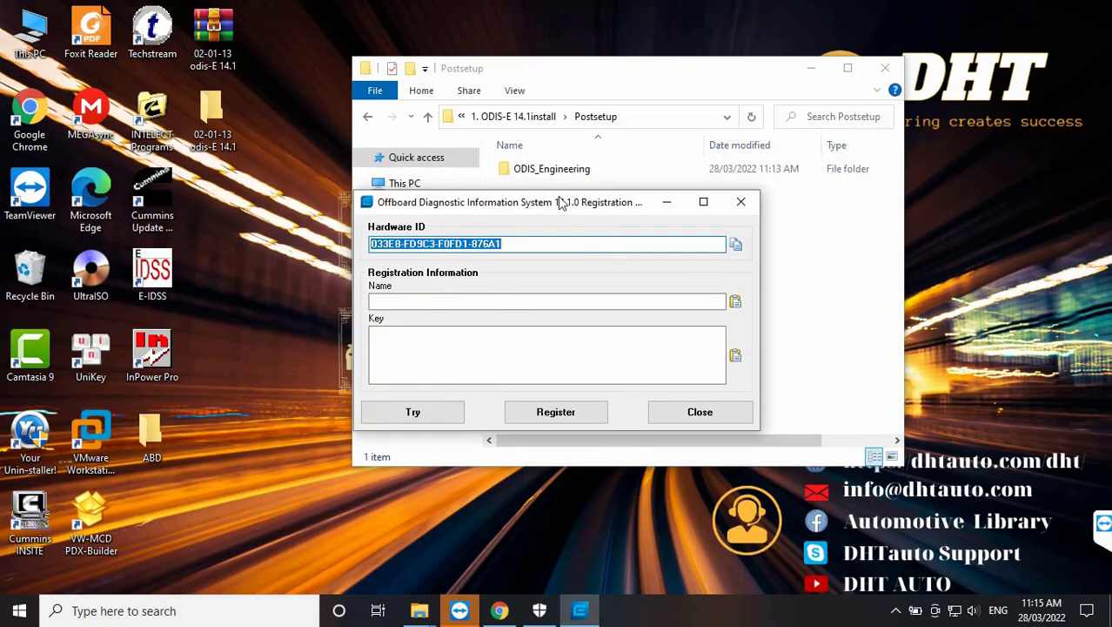
drag(562, 202, 549, 222)
click(427, 116)
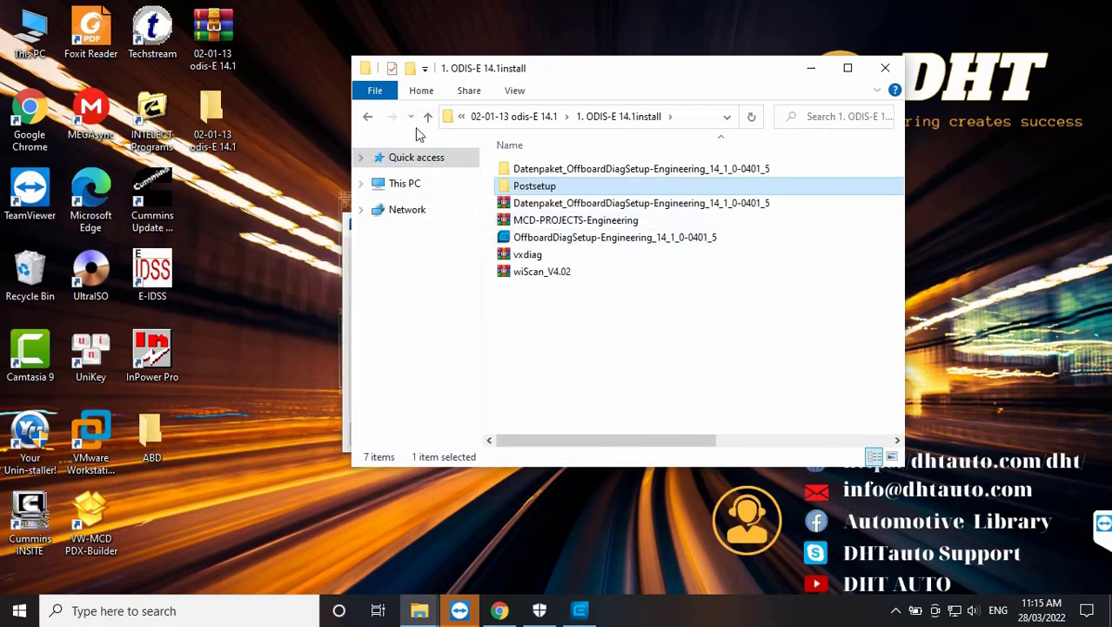
click(428, 117)
double_click(541, 187)
double_click(546, 169)
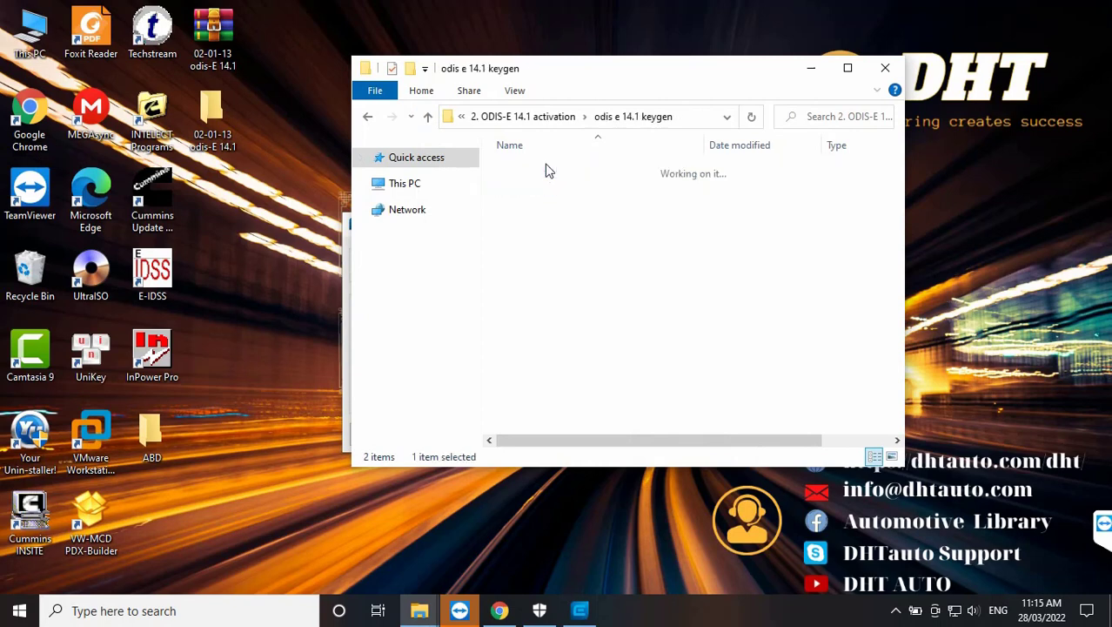
Step: Bring up the registration window, arrange it beside the file window, and open the odis e 14.1 folder inside the keygen folder
click(580, 610)
drag(562, 215, 562, 251)
drag(480, 259, 206, 172)
drag(615, 73, 757, 79)
double_click(710, 174)
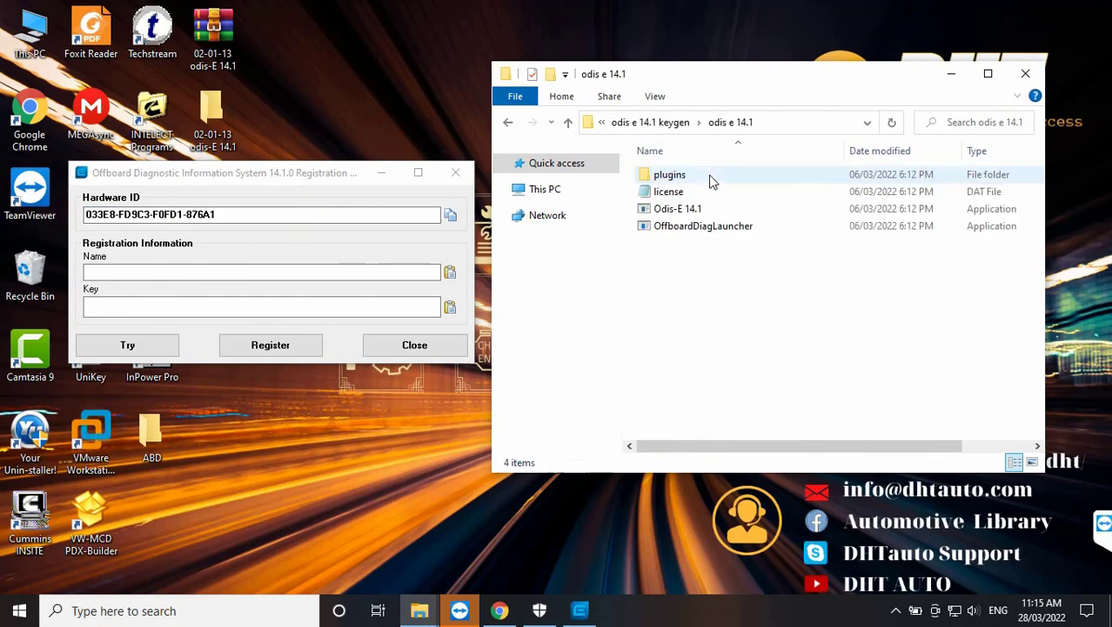
click(777, 212)
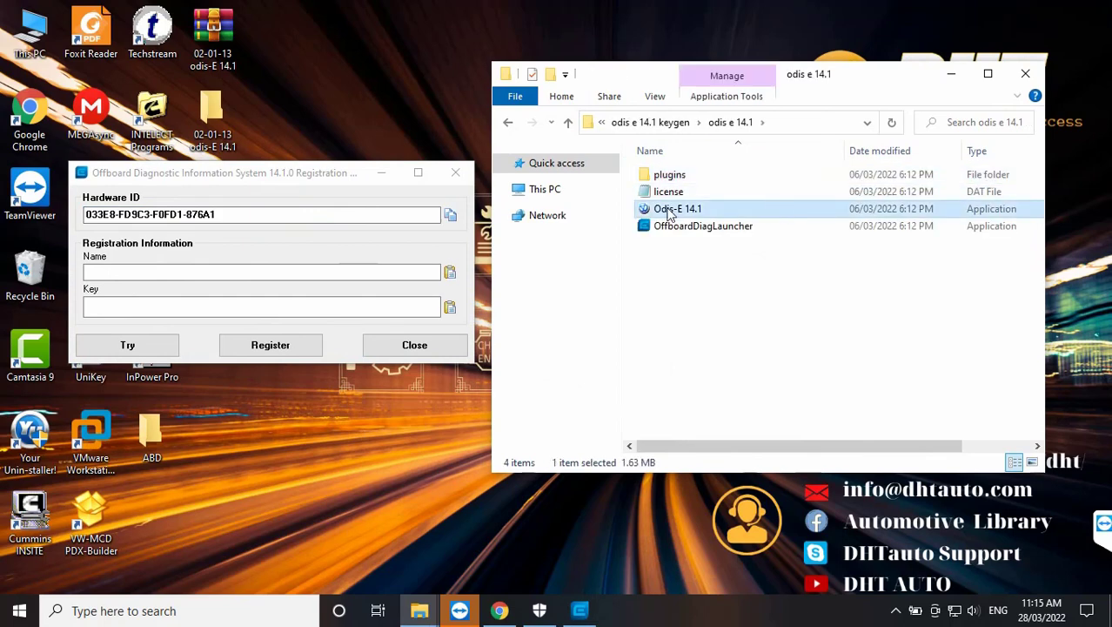
Step: Replace the open registration window with the one from the keygen folder's OffboardDiagLauncher and start the Odis-E 14.1 key generator
click(455, 173)
click(713, 226)
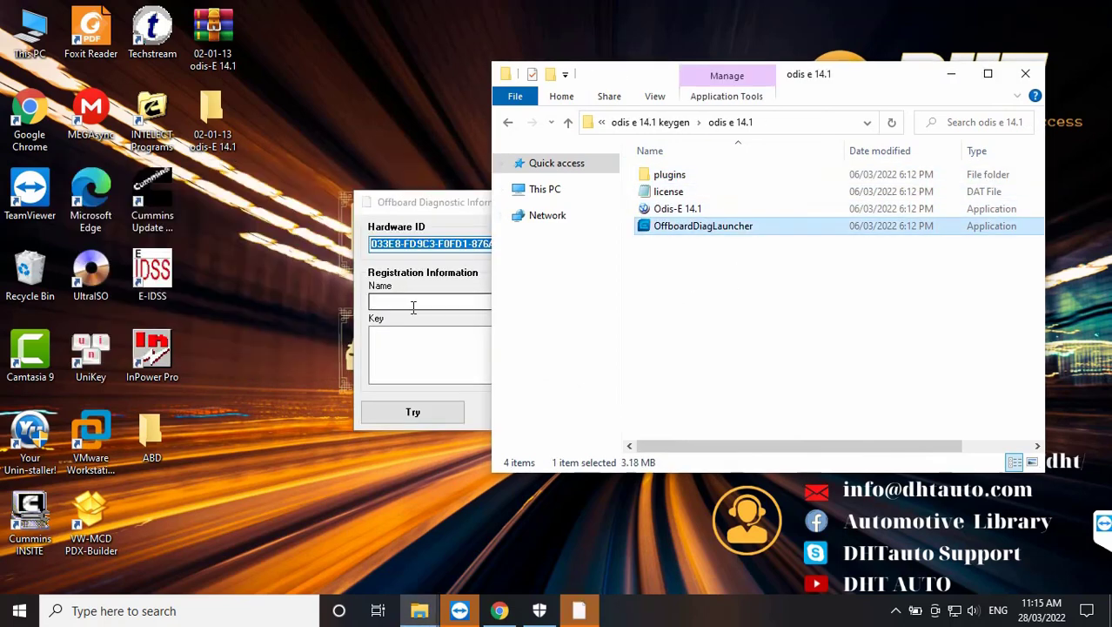
double_click(733, 208)
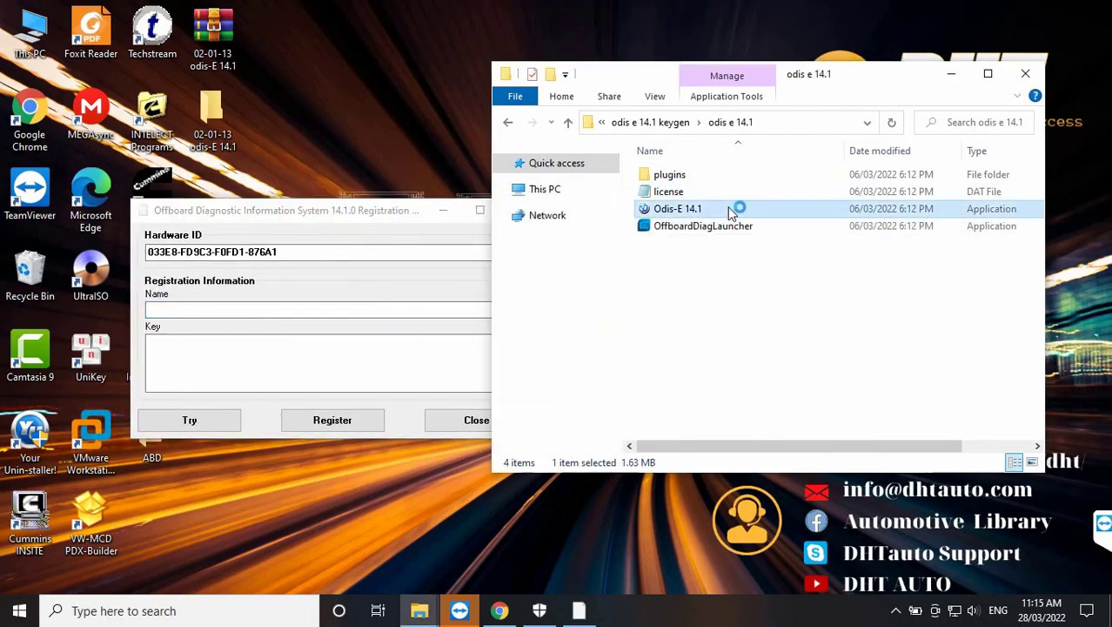
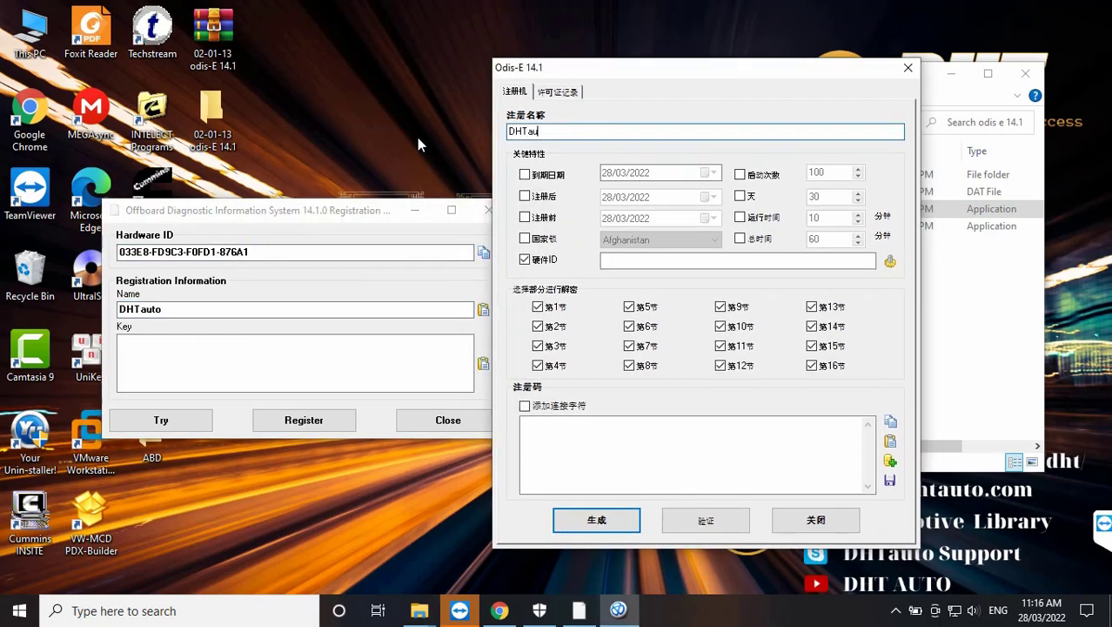
Step: Use DHTauto as the registration name in both windows and copy the hardware ID from the registration window into the key generator
click(244, 250)
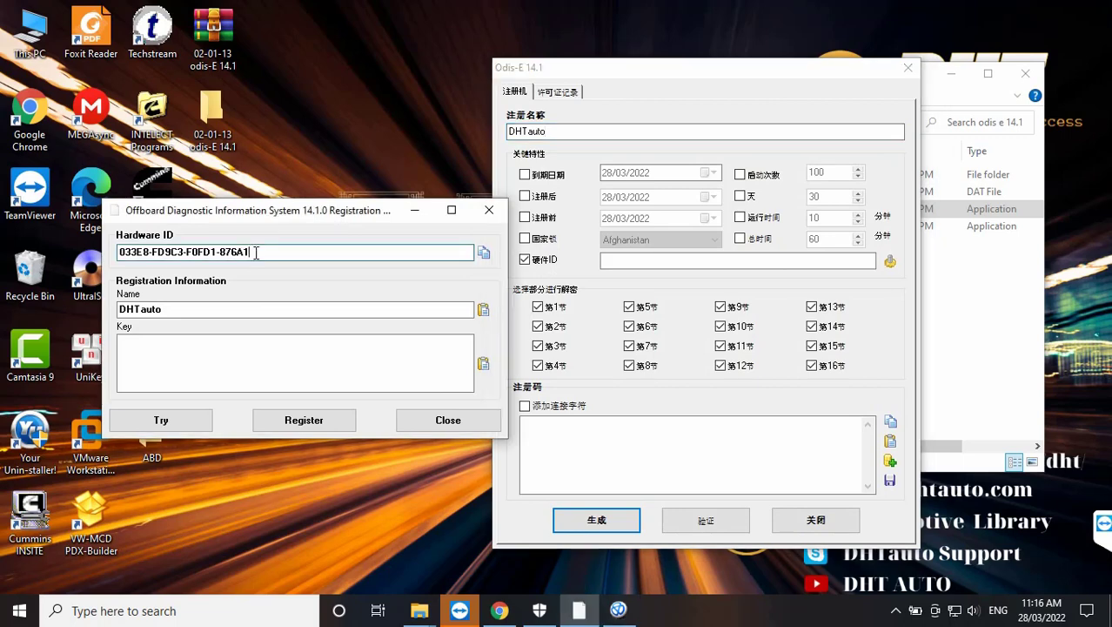
double_click(247, 250)
key(ctrl+c)
click(618, 261)
key(ctrl+v)
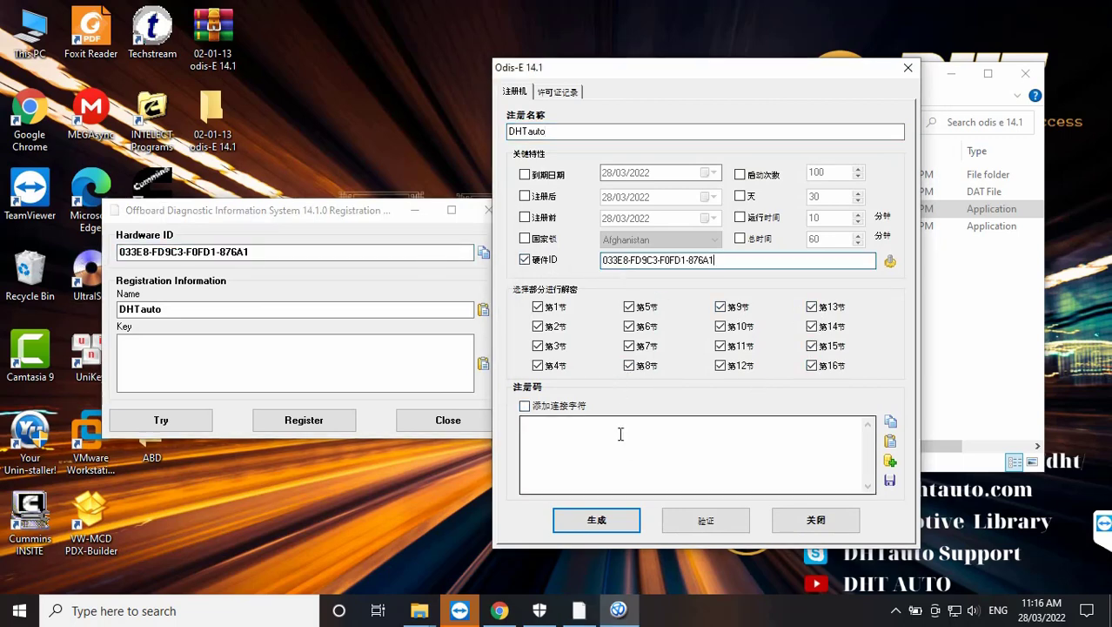
Step: Generate the registration key, copy it into the registration window's key field, and register the program
click(613, 518)
drag(666, 447, 529, 422)
right_click(531, 421)
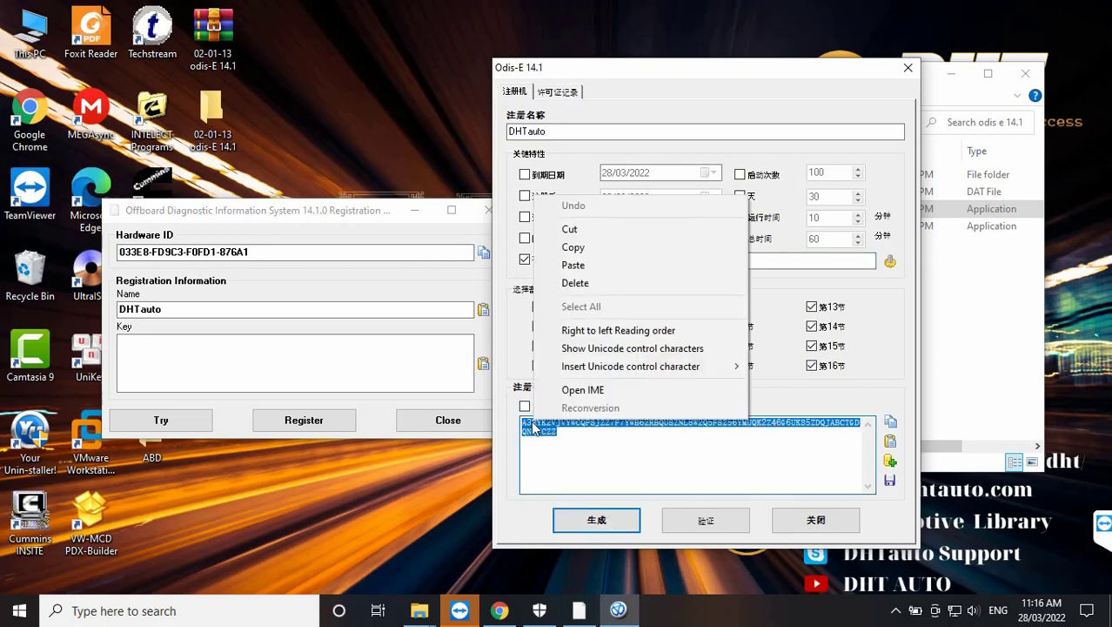
click(573, 247)
click(300, 365)
right_click(286, 358)
click(315, 428)
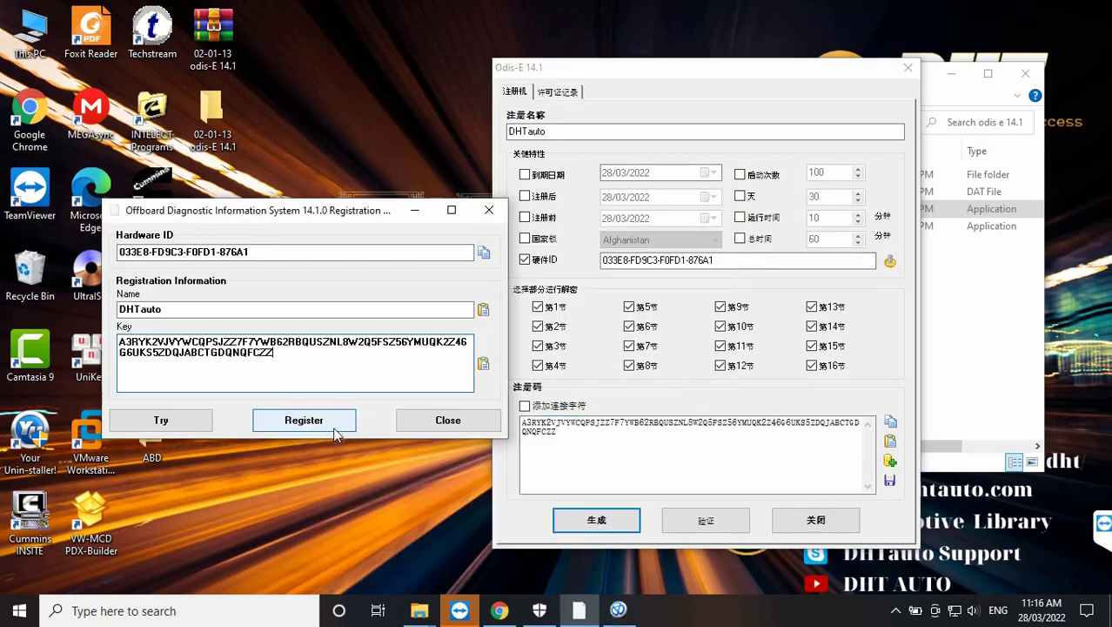
click(304, 421)
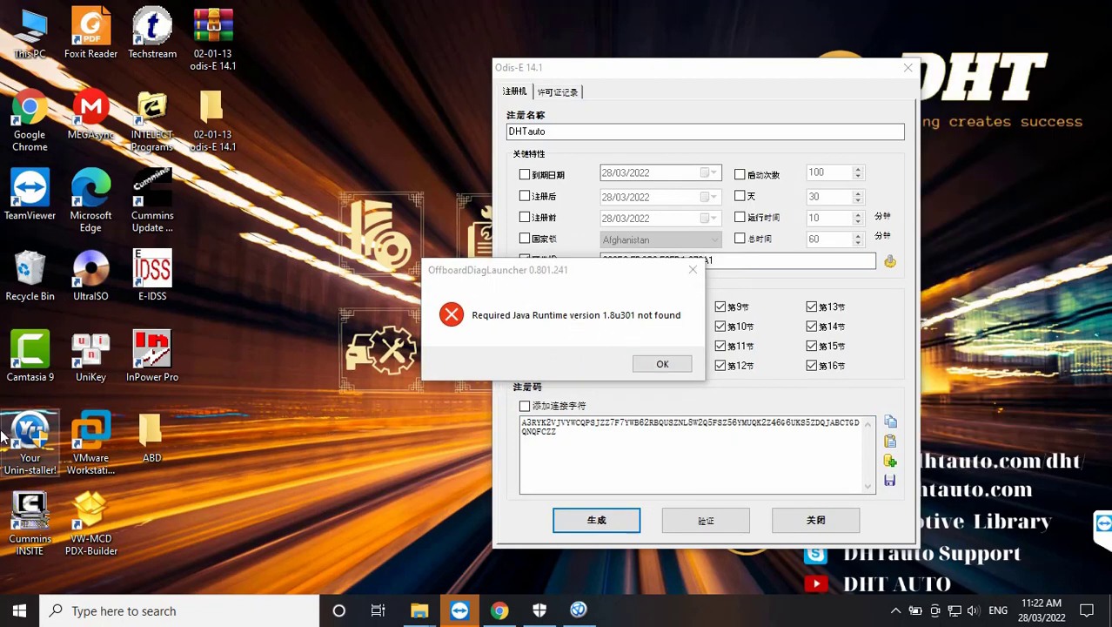
Step: Paste the jAVA ENVIRONMENT NOT FOUND archive onto the desktop, extract it there, and dismiss the Java Runtime error
right_click(338, 141)
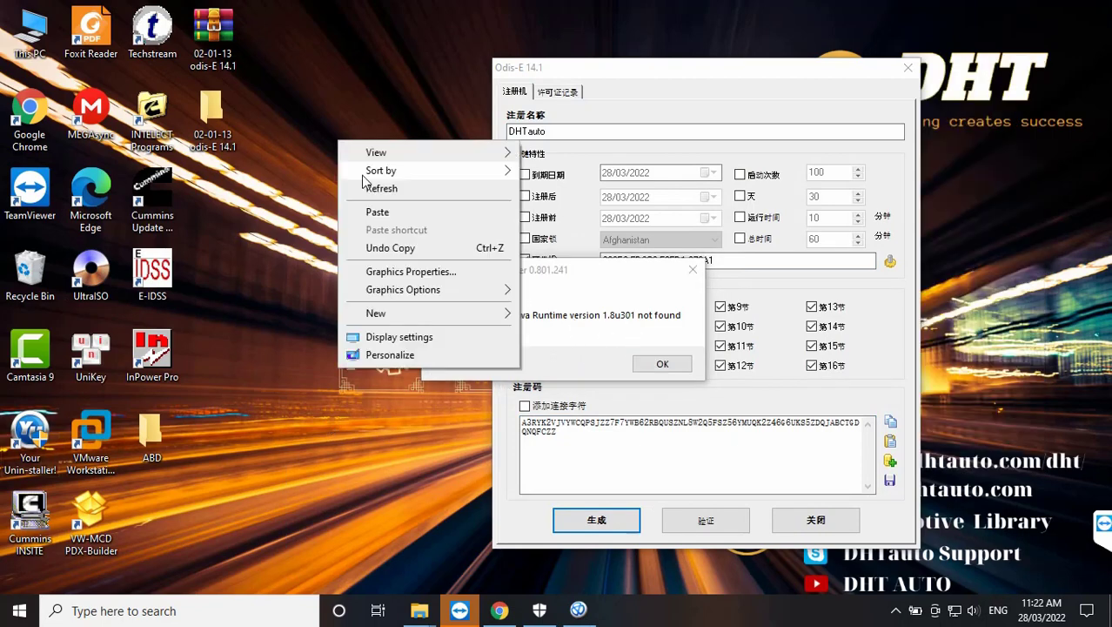
click(376, 208)
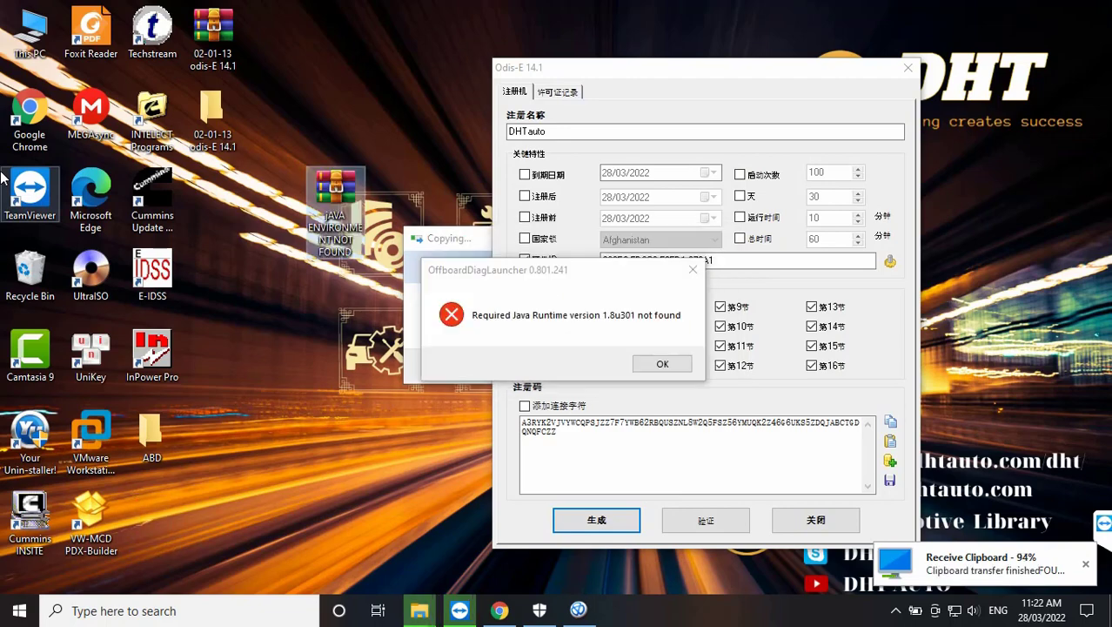
right_click(323, 200)
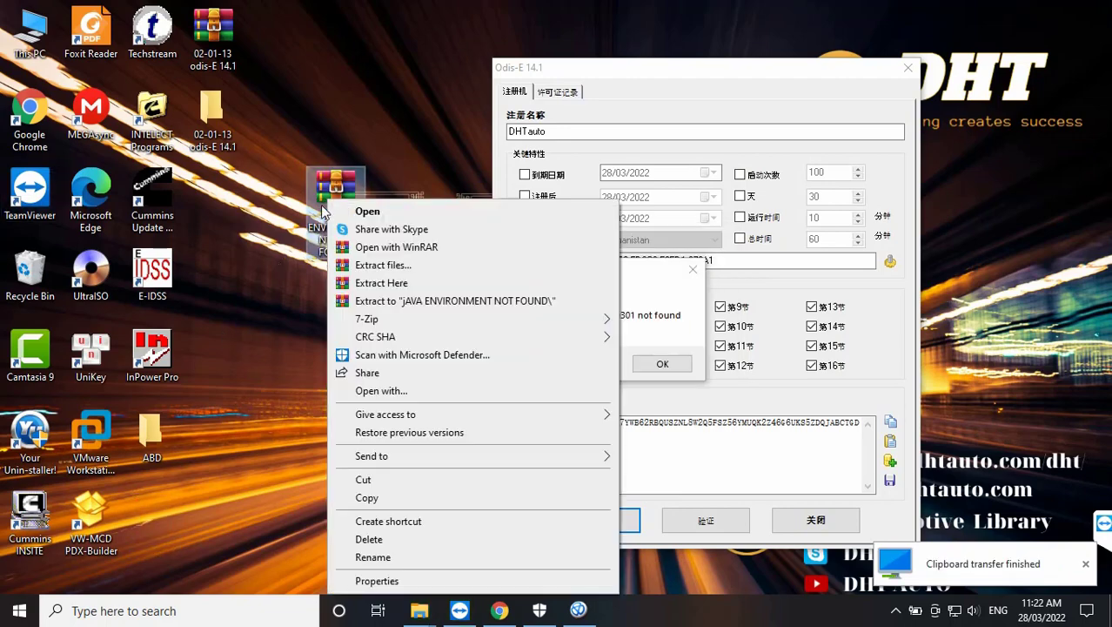
click(372, 261)
click(604, 488)
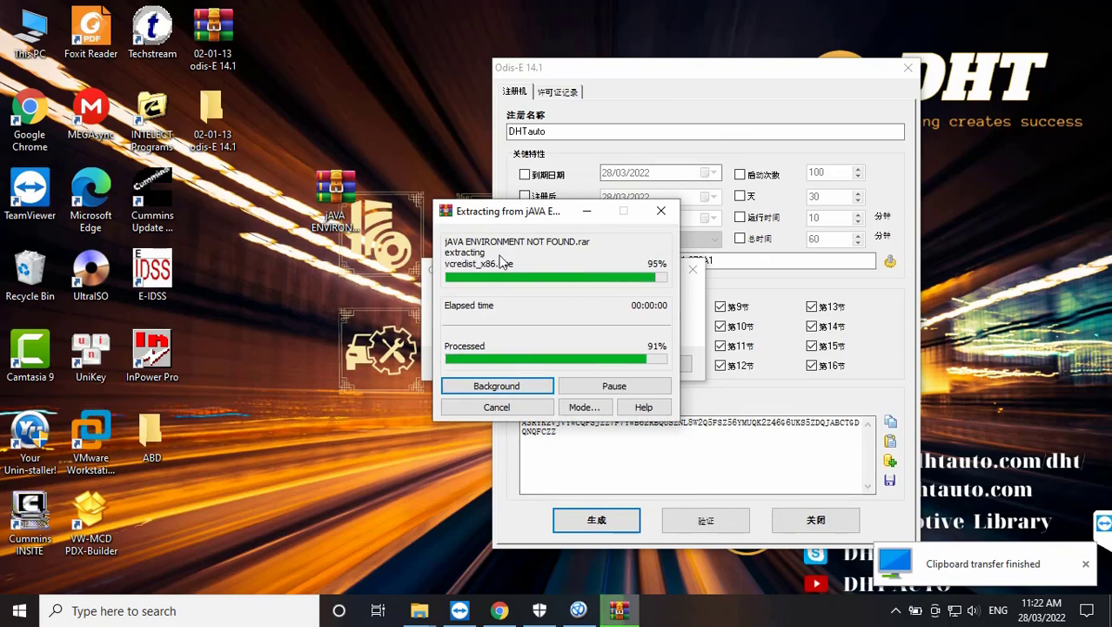
click(649, 364)
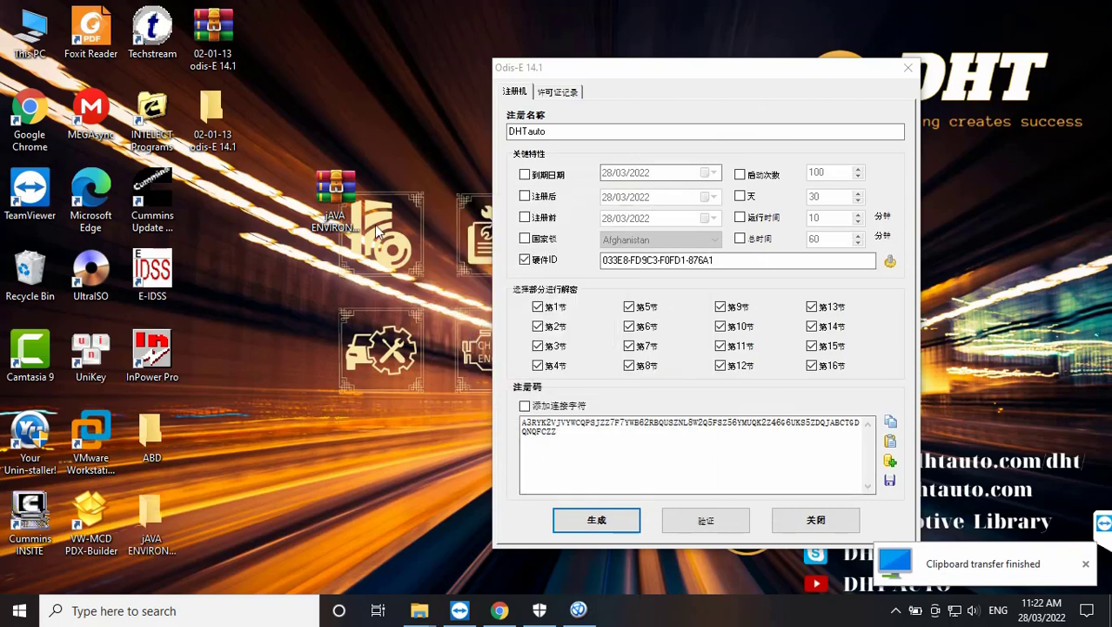
Step: Open the inner JAVA ENVIRONMENT NOT FOUND folder and add the java fix file to the registry
double_click(150, 522)
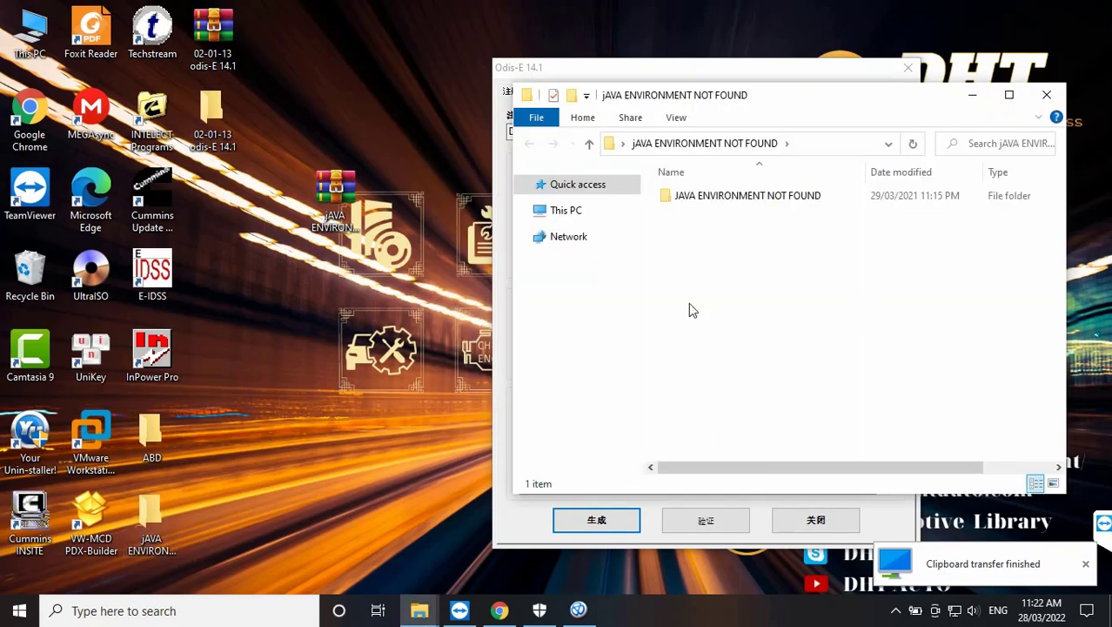
double_click(710, 198)
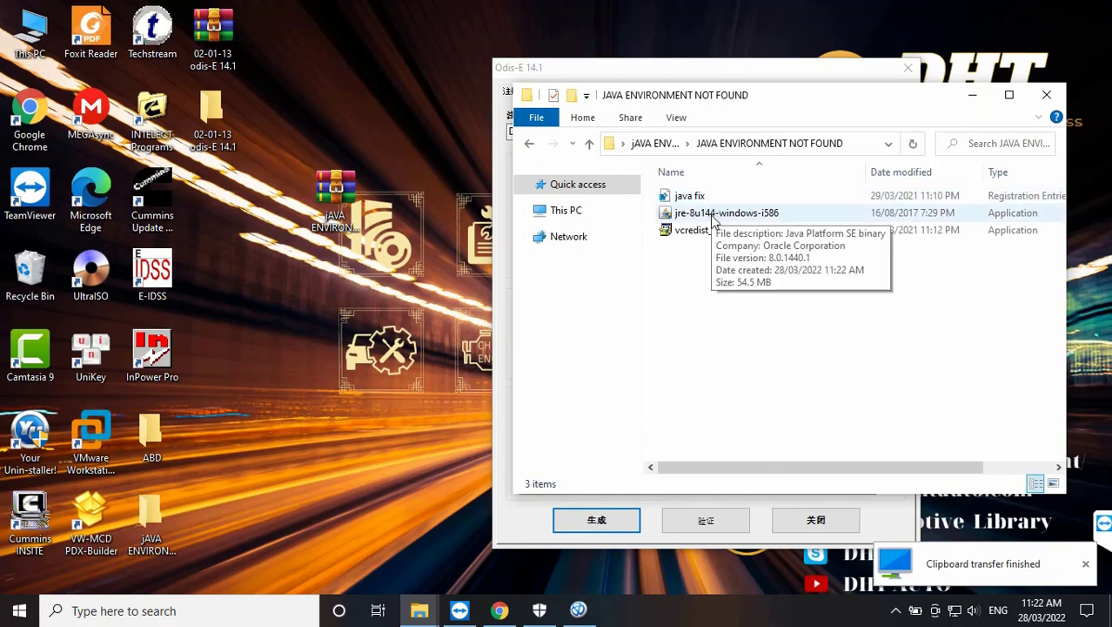
double_click(701, 196)
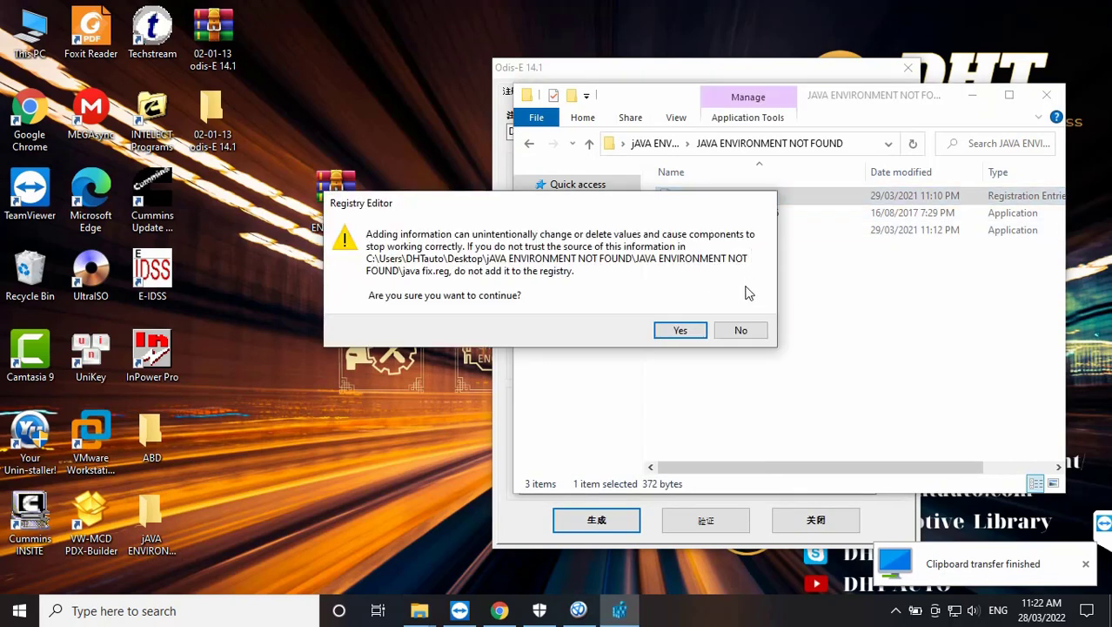
click(680, 330)
click(745, 315)
Step: Install Java from jre-8u144-windows-i586, then close the setup and its folder window
double_click(728, 214)
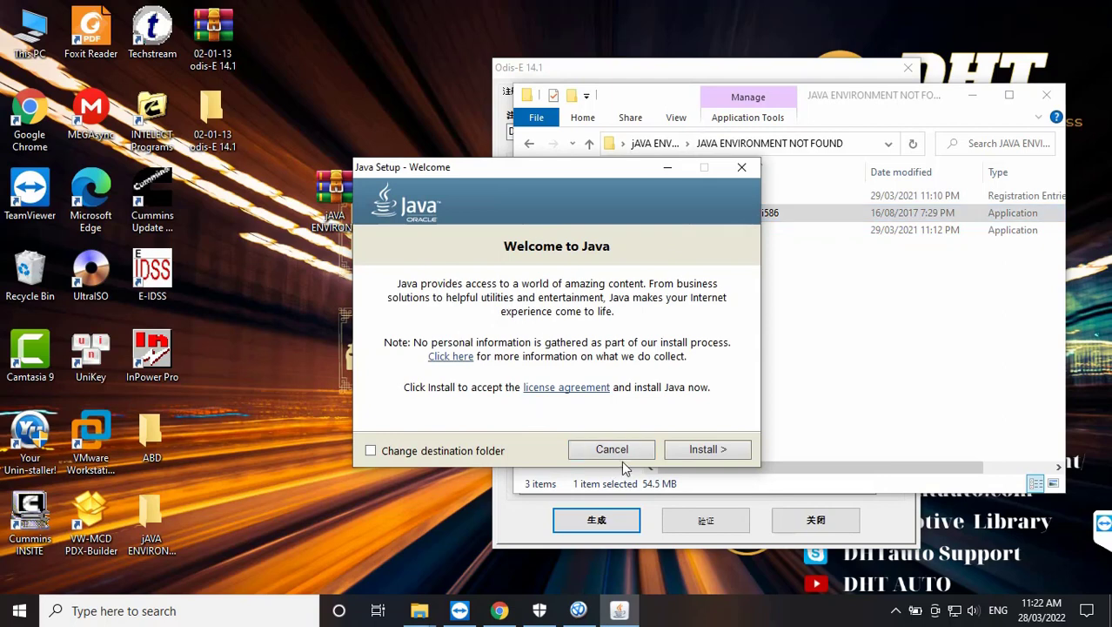
click(683, 450)
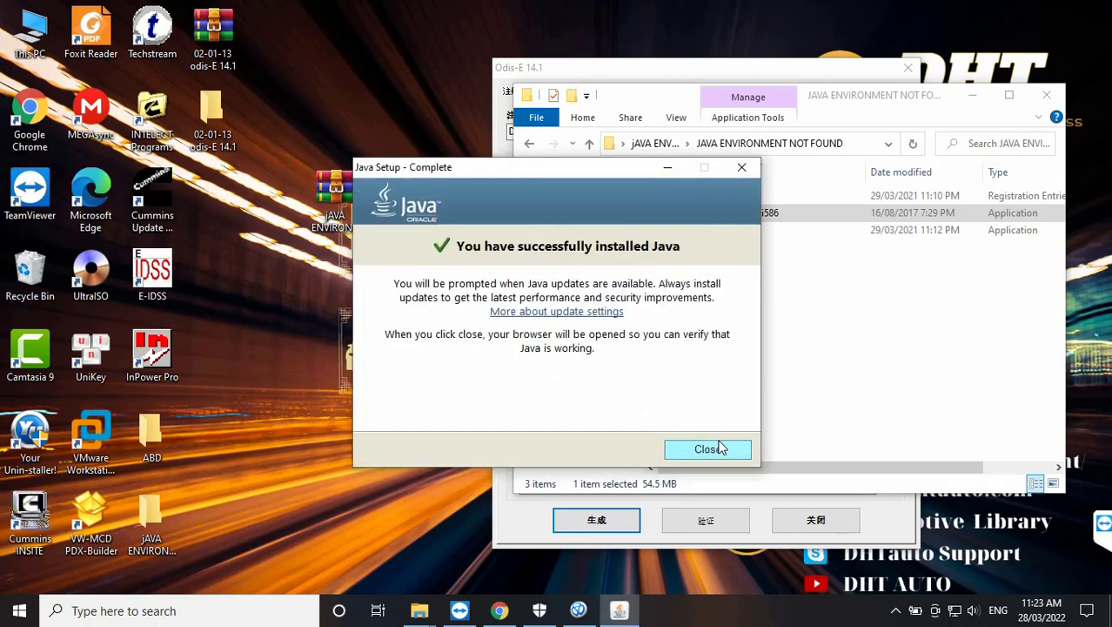
click(716, 447)
click(1046, 95)
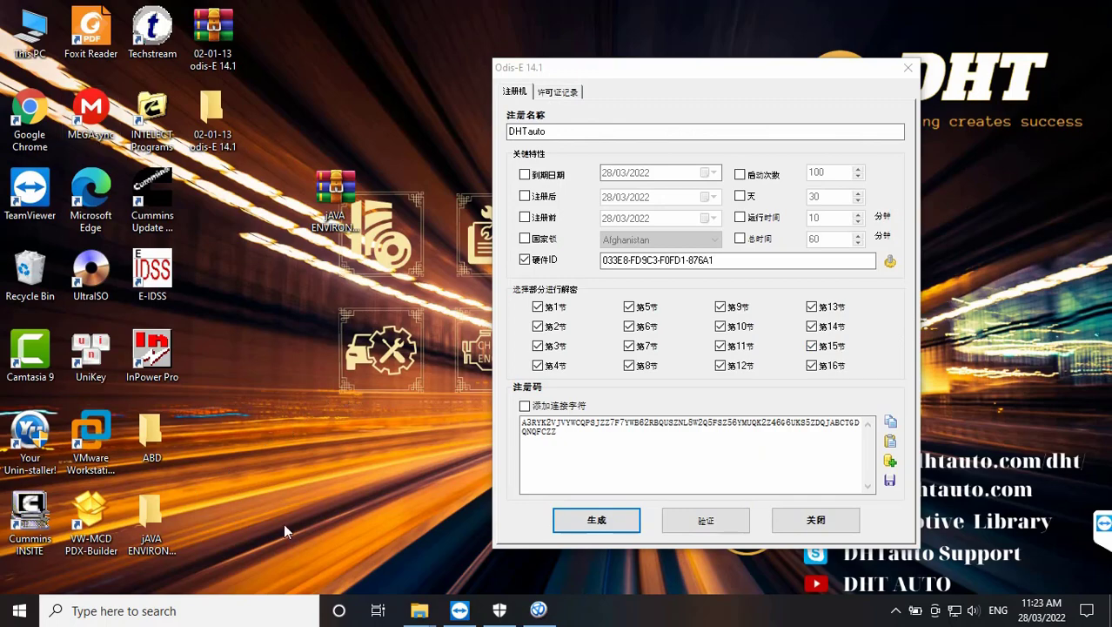
Step: Start the recently added Offboard Diagnostic program and close the Odis-E 14.1 key generator
click(19, 610)
click(179, 122)
click(908, 67)
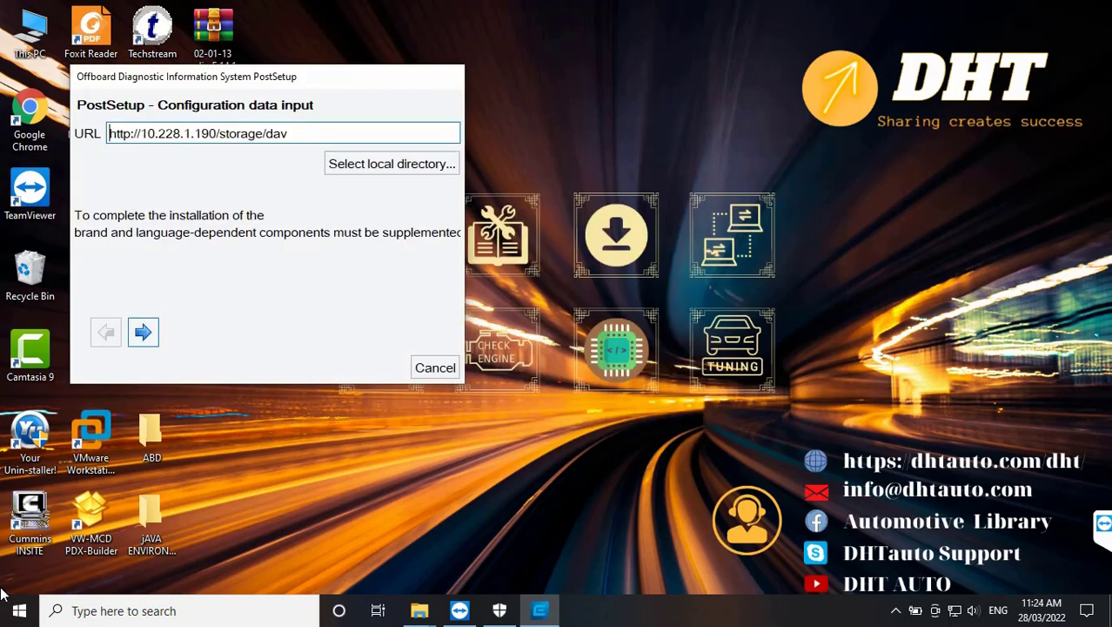
Step: Select the Postsetup folder in 1. ODIS-E 14.1install as PostSetup's local directory and proceed to the language selection
click(416, 165)
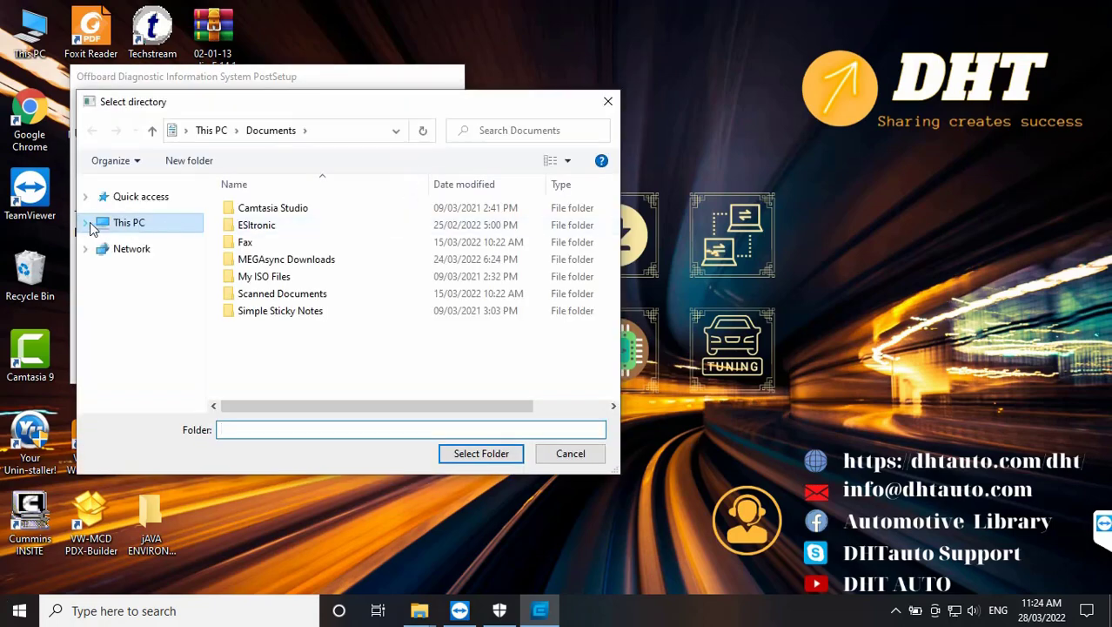
click(93, 225)
click(181, 226)
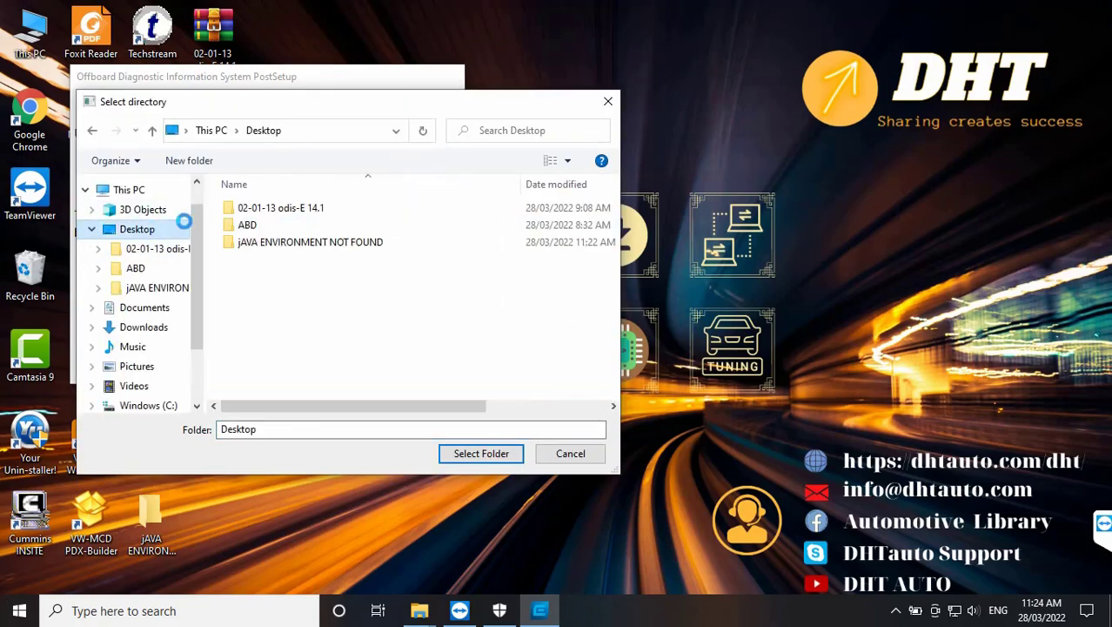
double_click(279, 214)
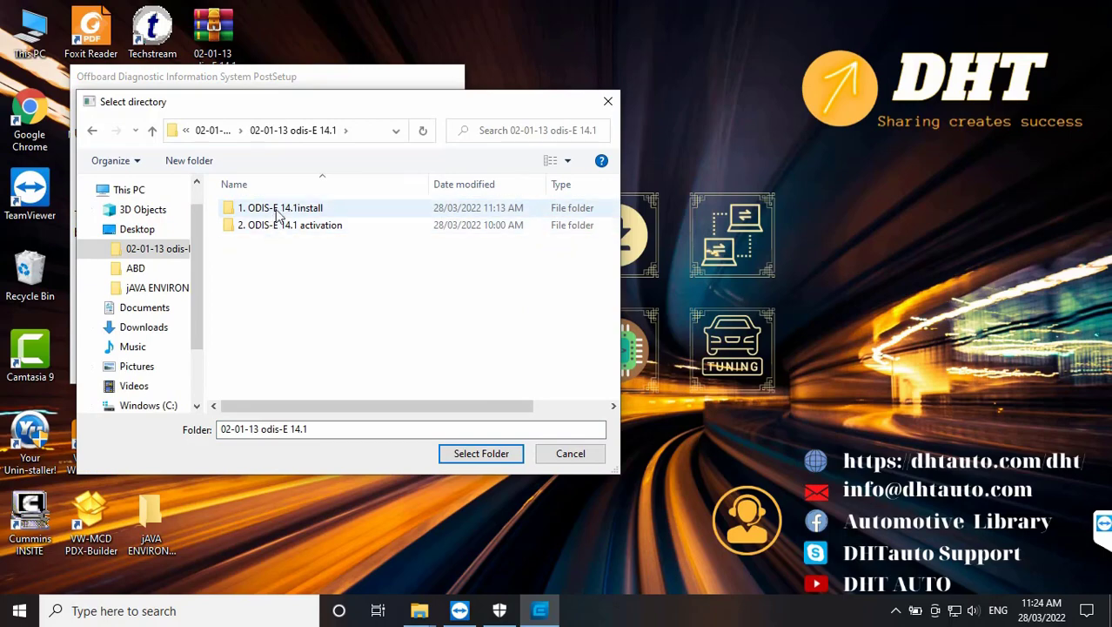
double_click(278, 211)
click(283, 226)
click(448, 452)
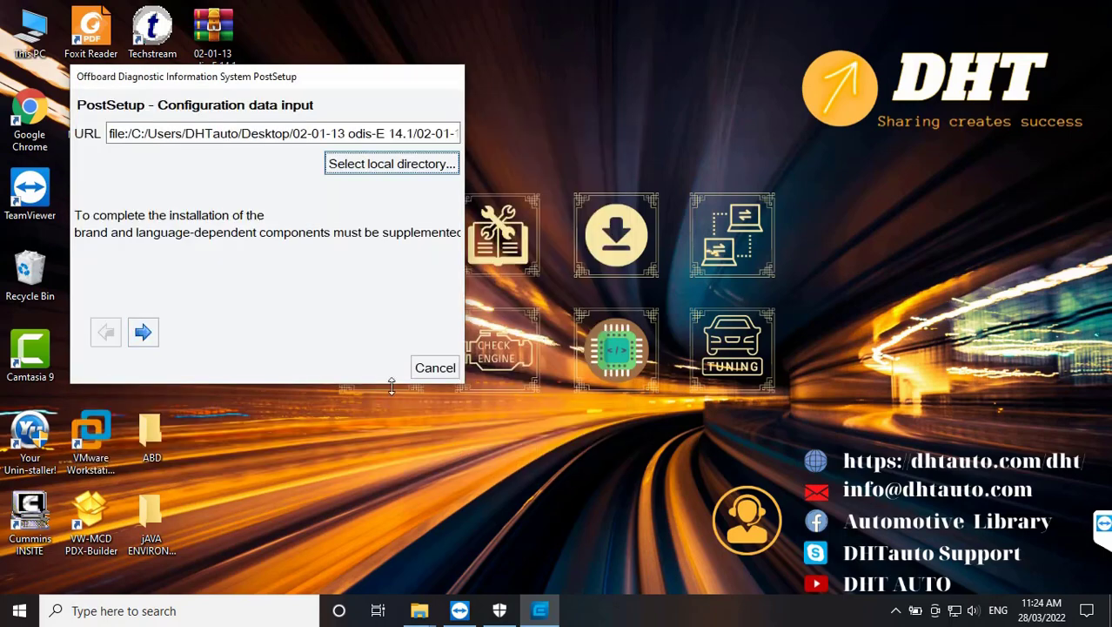
click(143, 332)
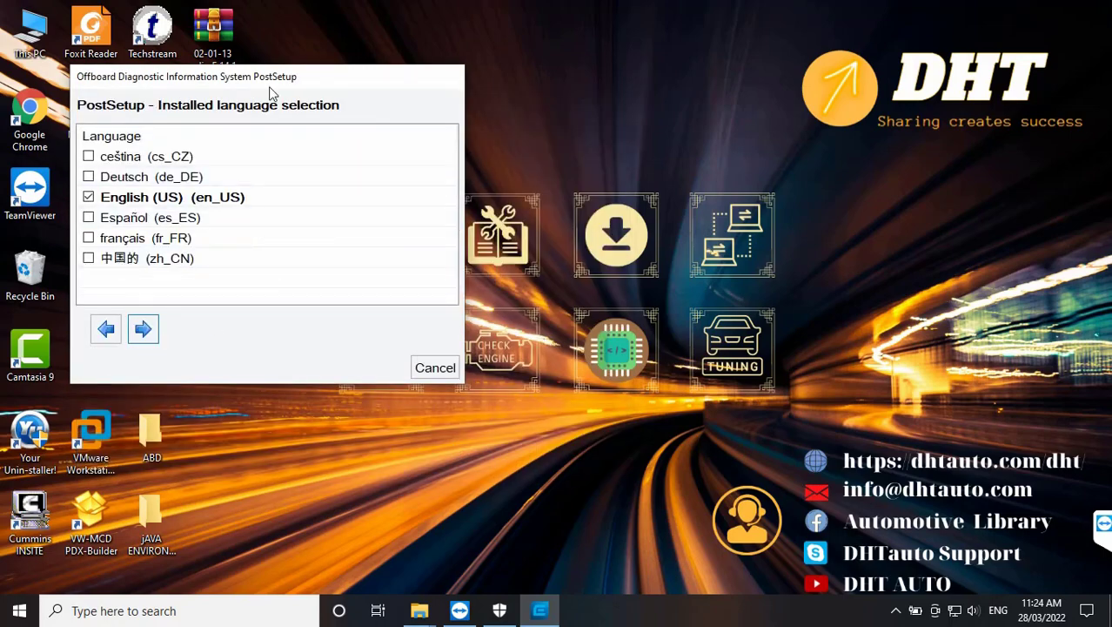
Step: Try to continue PostSetup with English (US) as the installed language, dismiss the fault, and cancel PostSetup
drag(292, 78, 592, 101)
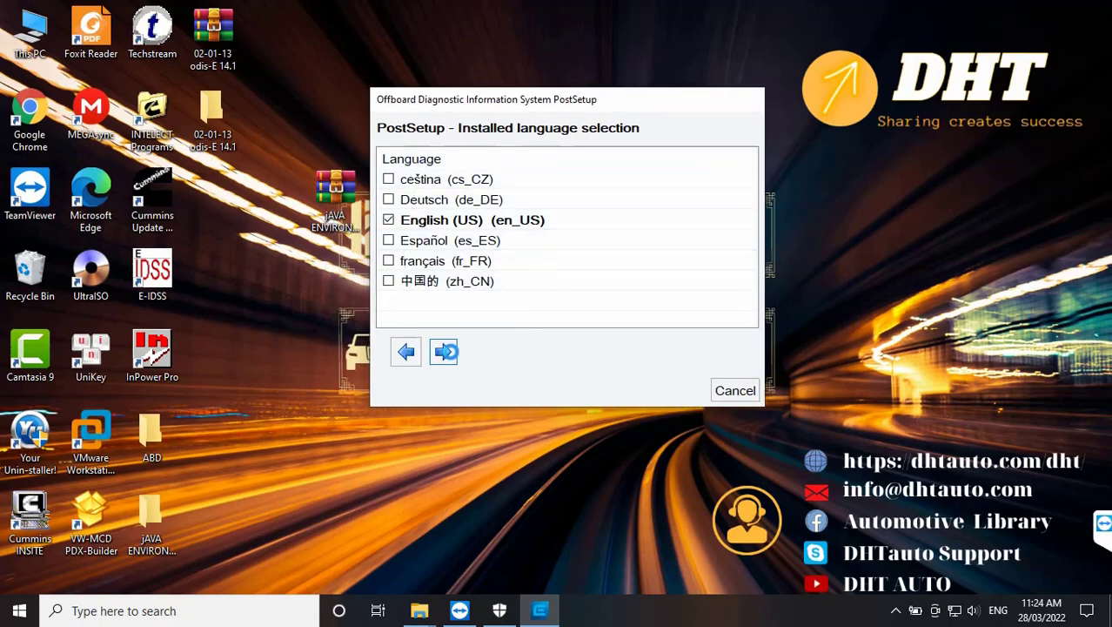
click(445, 351)
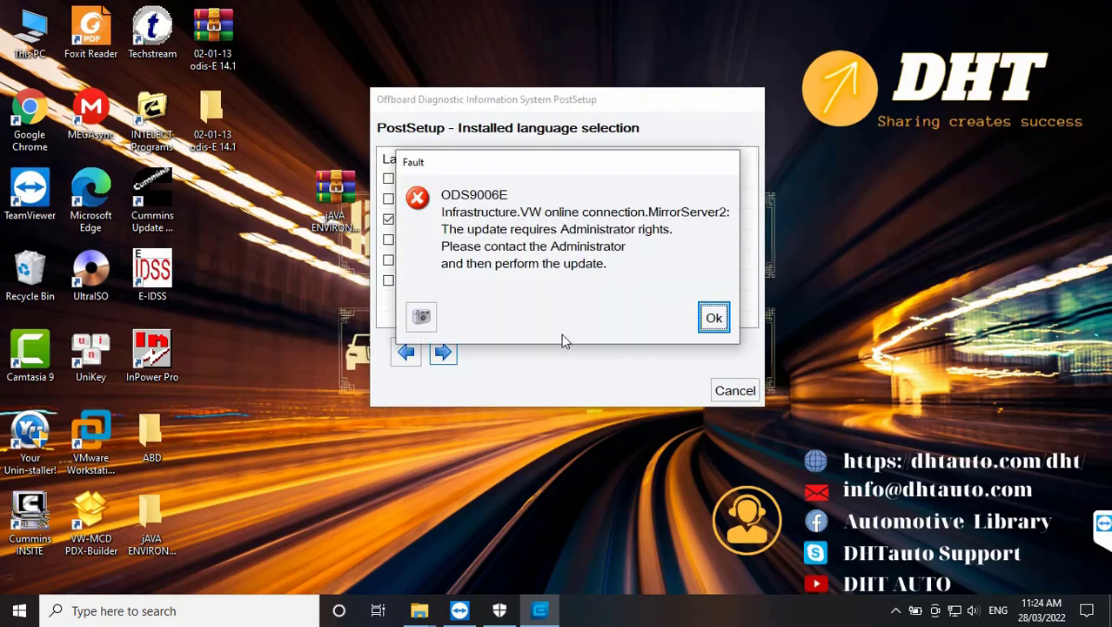
click(714, 319)
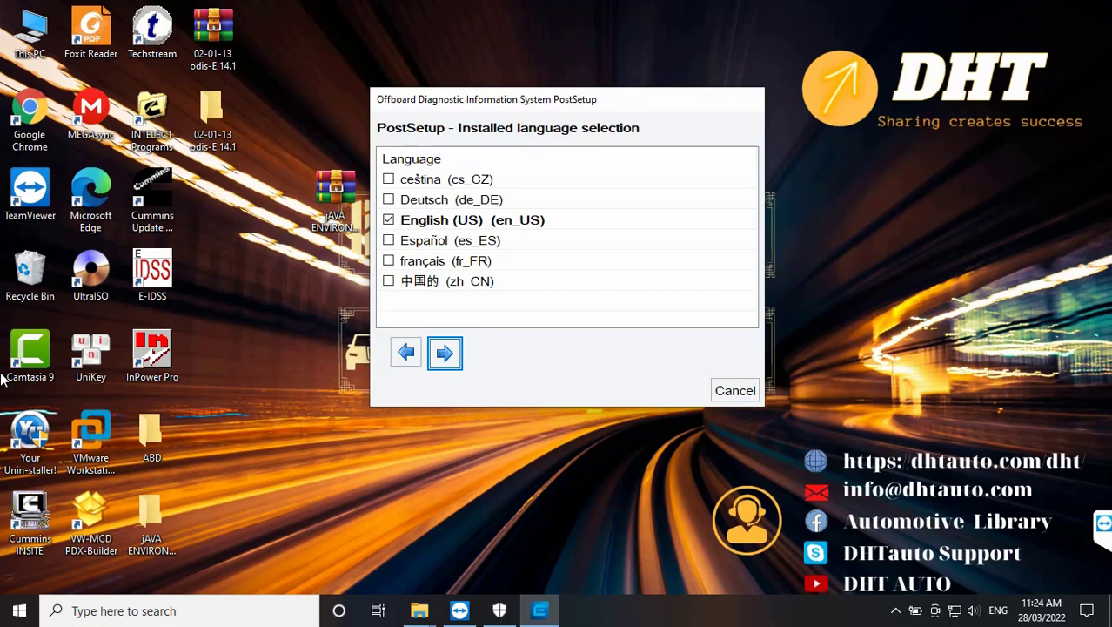
click(733, 392)
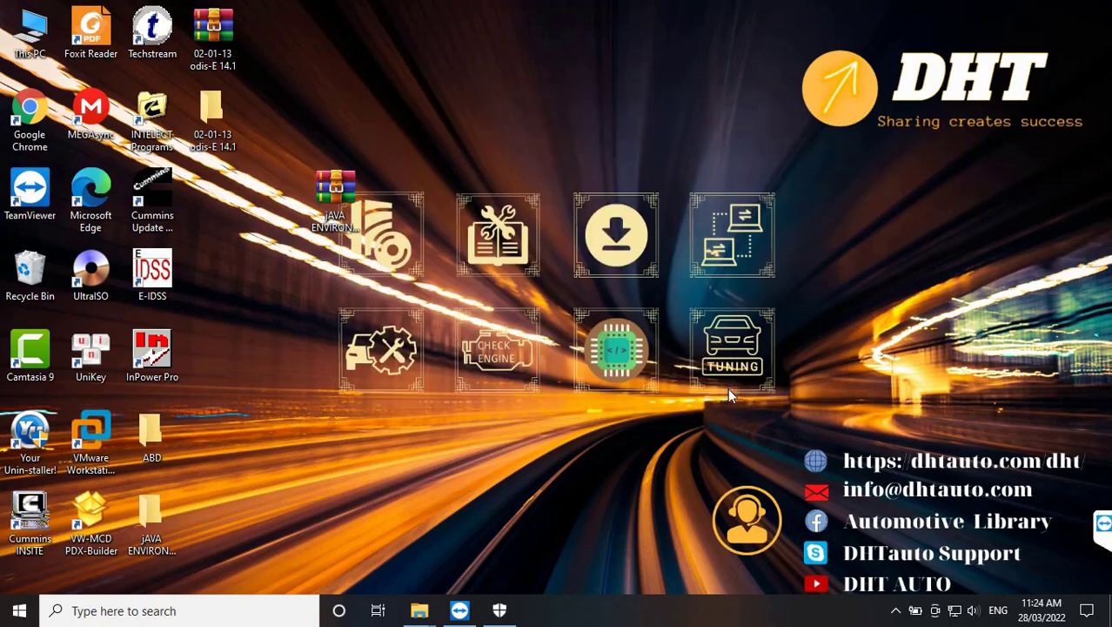
Step: Run the recently added Offboard Diagnostic program as administrator
click(19, 610)
right_click(156, 121)
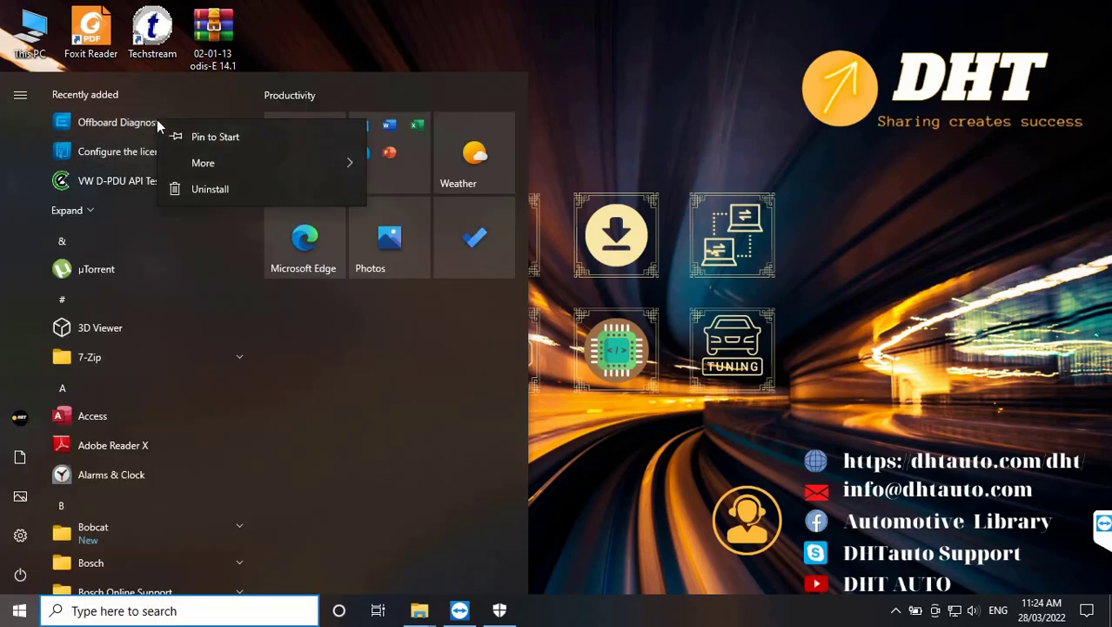
mouse_move(229, 171)
click(436, 194)
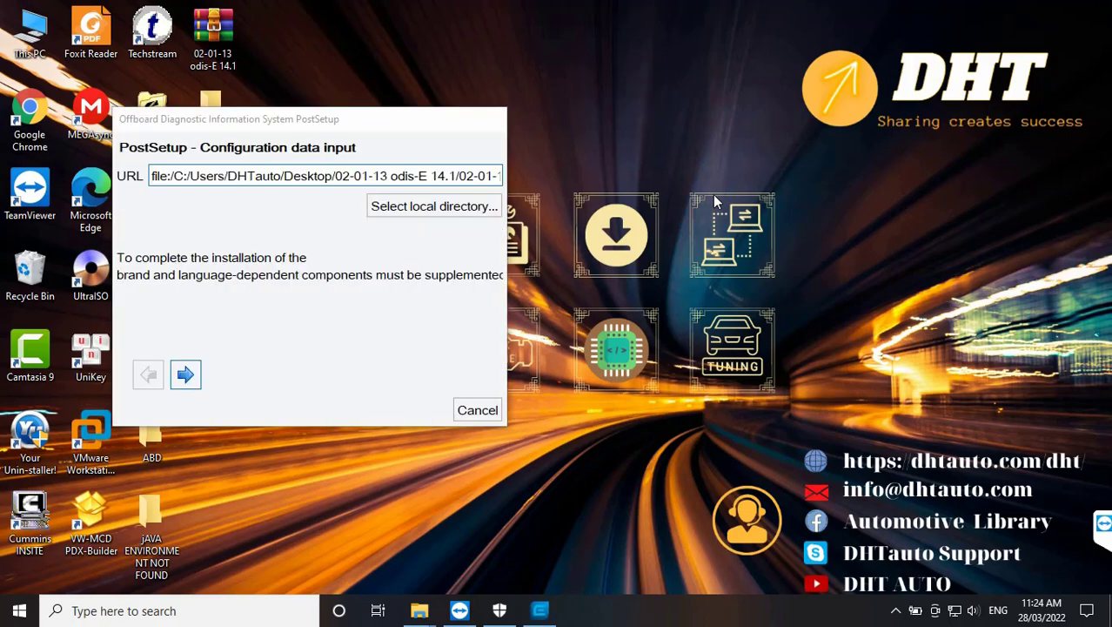
Step: Select the Postsetup folder inside 1. ODIS-E 14.1install as PostSetup's local configuration data directory
drag(372, 117, 754, 110)
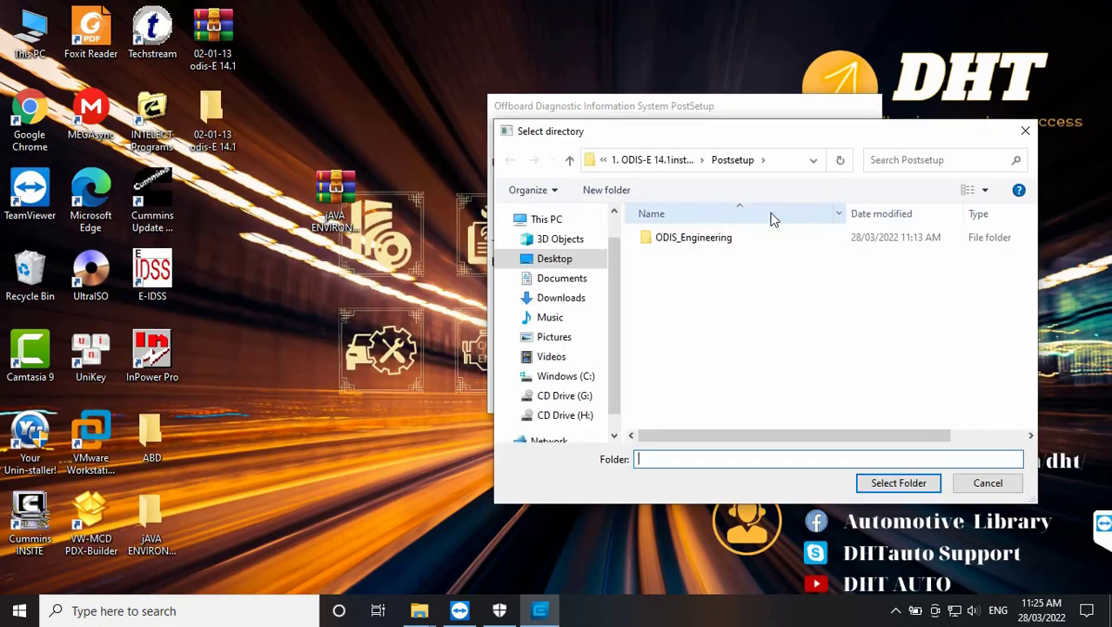
click(562, 258)
double_click(675, 237)
double_click(684, 240)
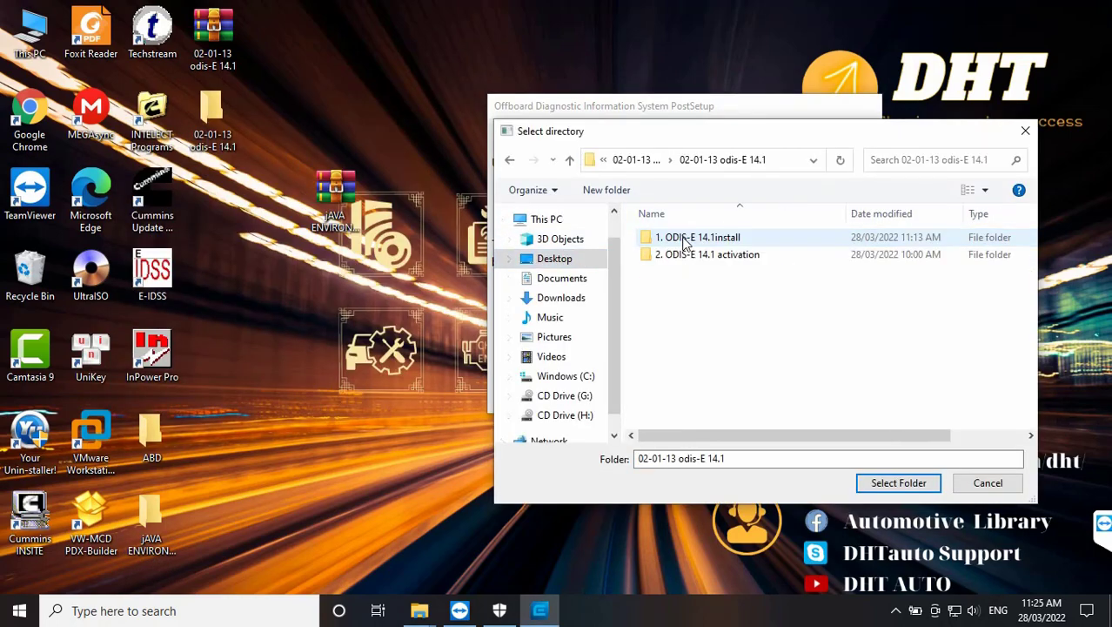
double_click(684, 237)
click(685, 254)
click(897, 482)
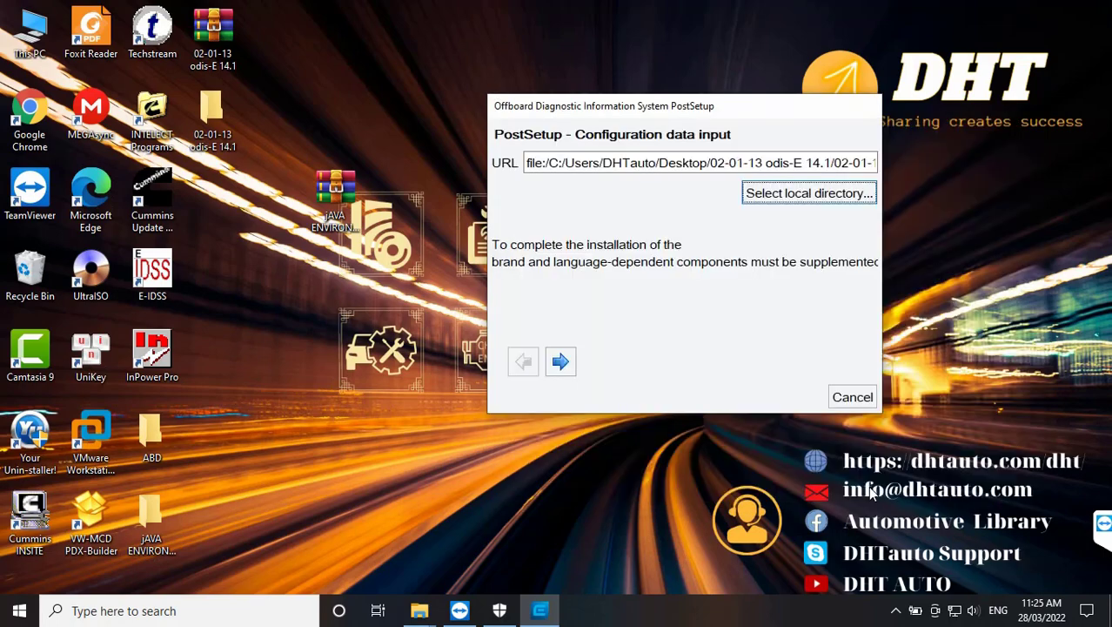
Step: Install update 140100.401.10 (14.1.0) with English (US) as the installed language and restart the operating system
click(561, 360)
click(560, 359)
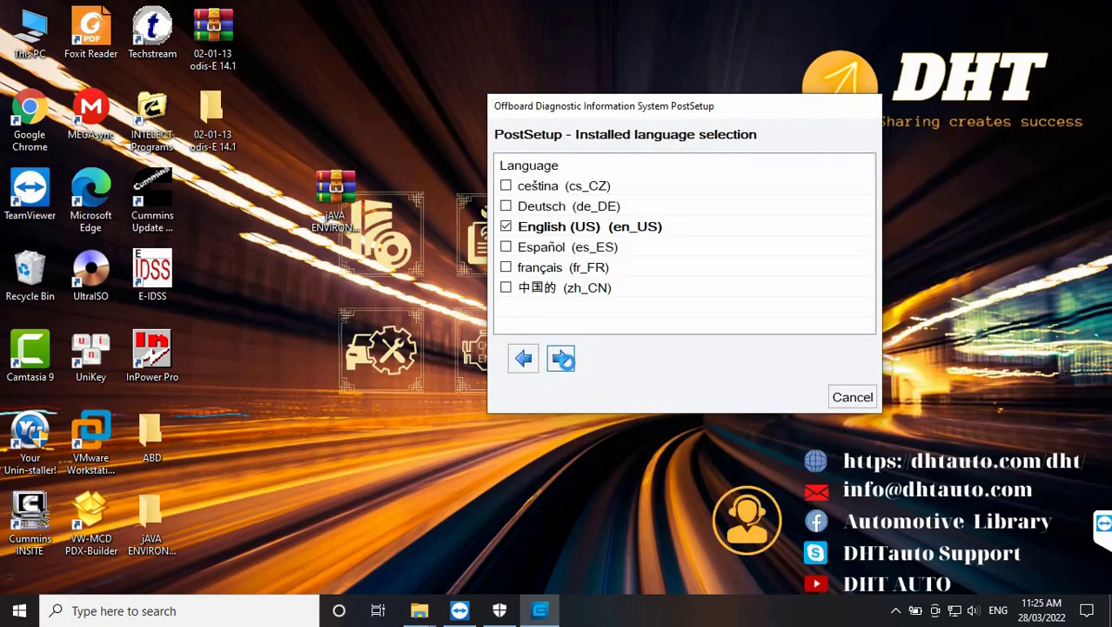
click(665, 166)
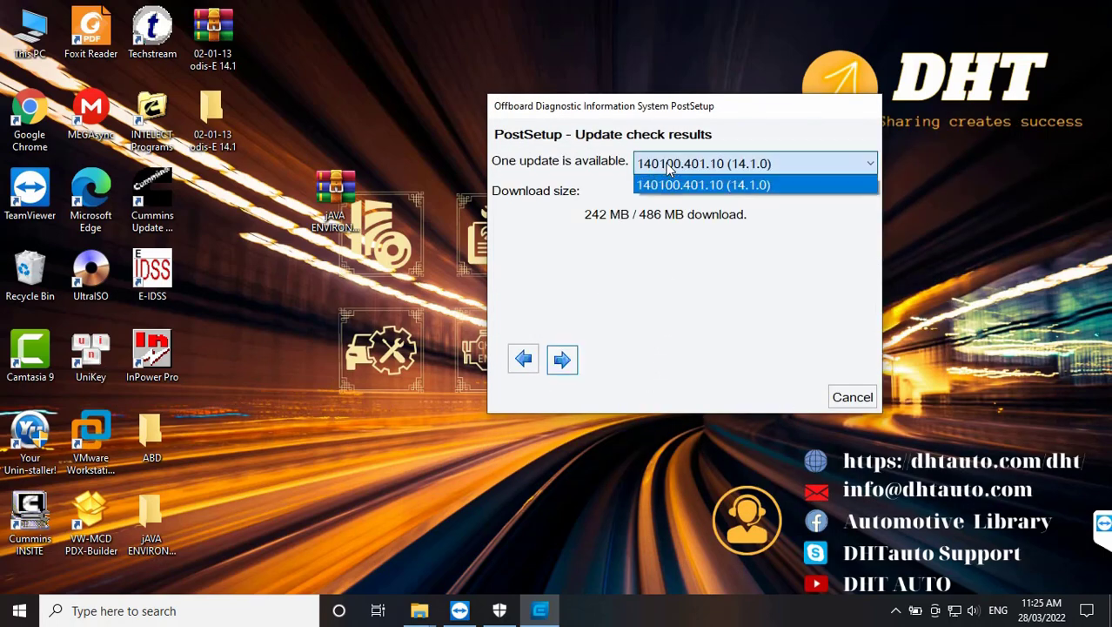
click(665, 181)
click(562, 359)
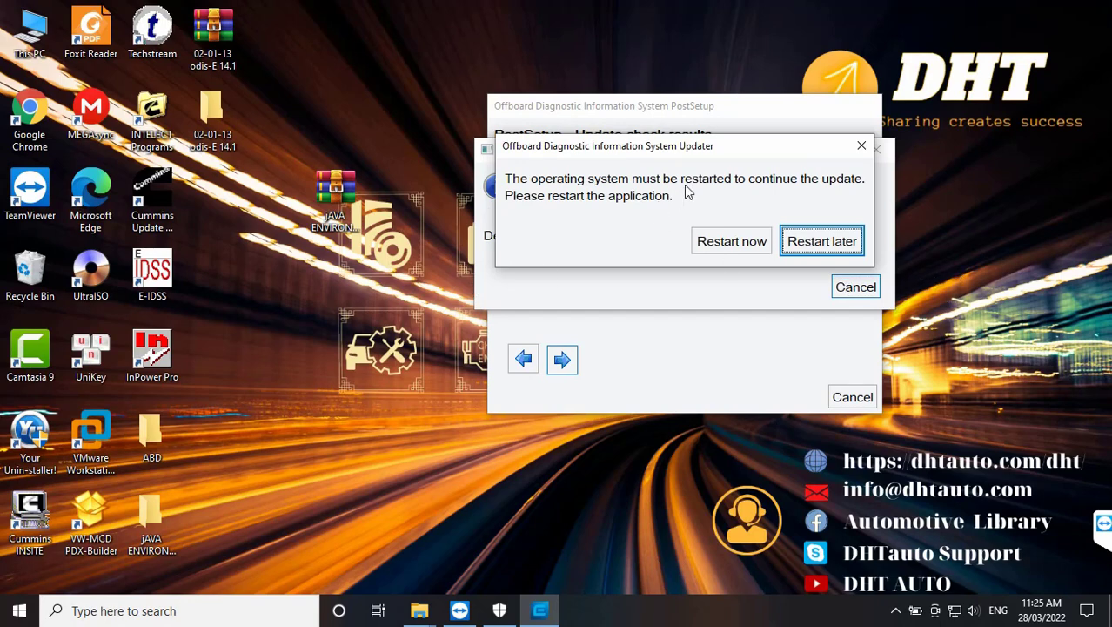
click(731, 242)
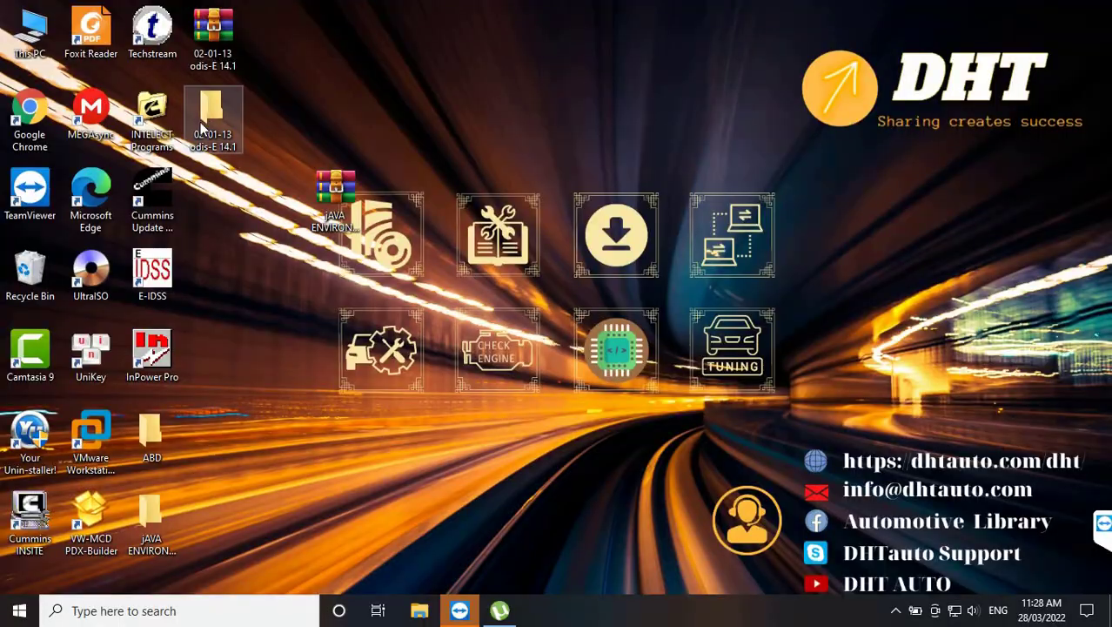
Step: Open the inner 02-01-13 odis-E 14.1 folder from the desktop in a narrowed window and select 1. ODIS-E 14.1install
double_click(211, 122)
drag(484, 174, 670, 113)
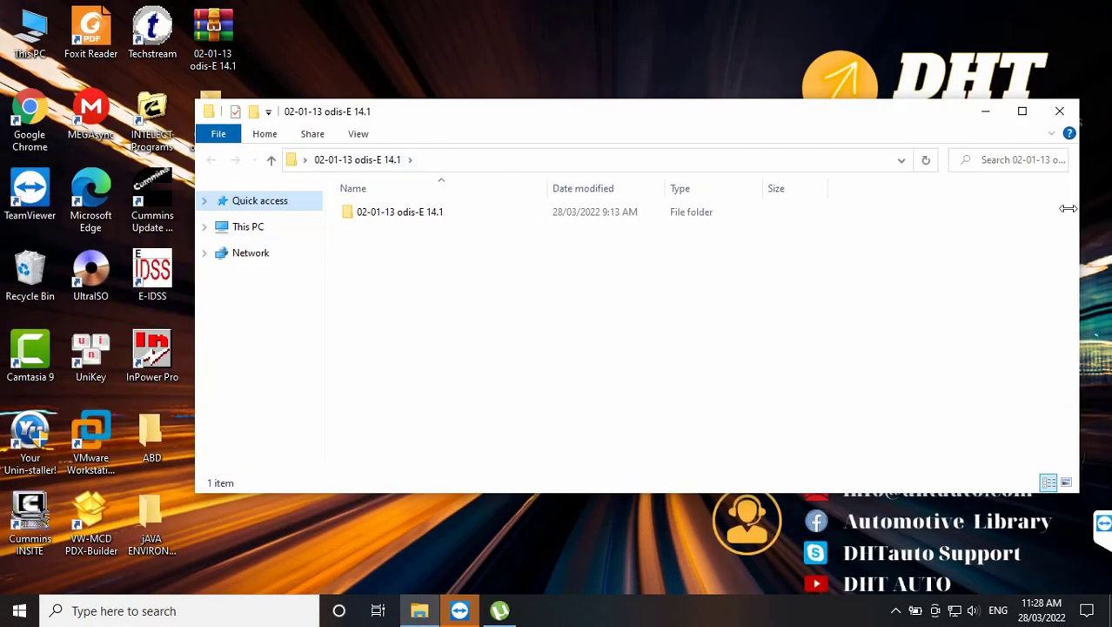
drag(1083, 207, 745, 207)
drag(487, 118, 561, 108)
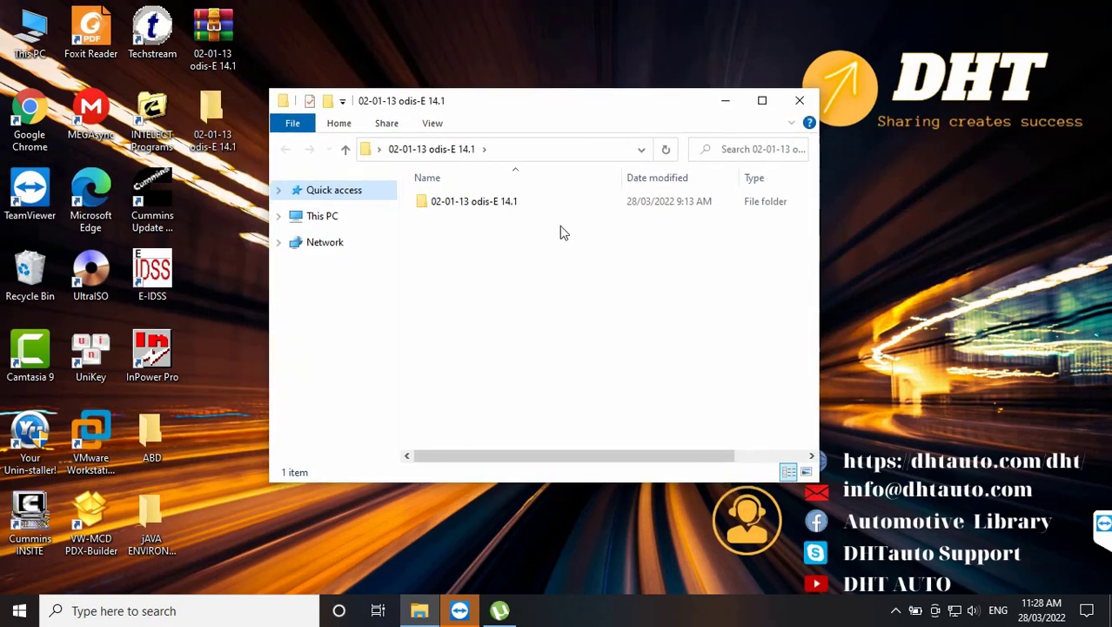
double_click(551, 201)
click(549, 203)
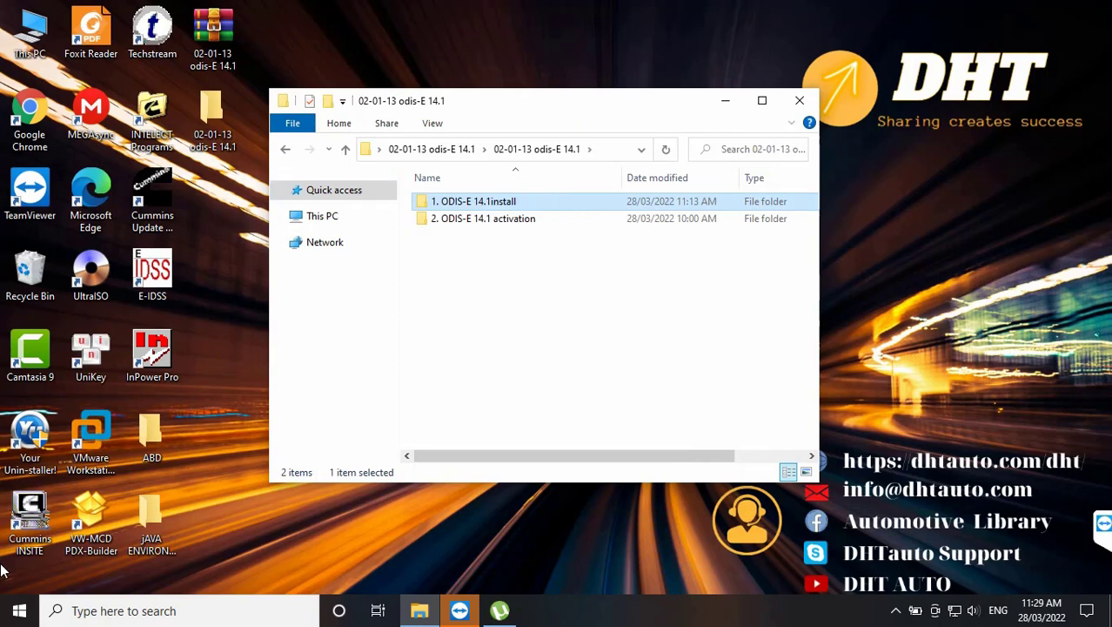
Step: Start the recently added Offboard Diagnostic program, acknowledge the data protection note, and maximize the program window
click(19, 610)
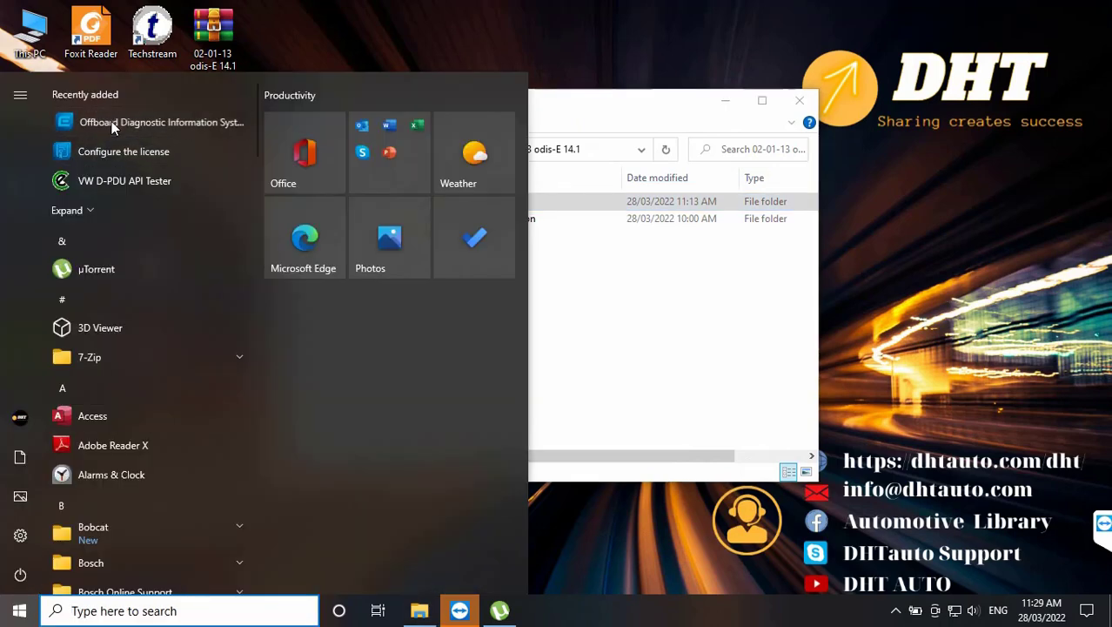
click(111, 122)
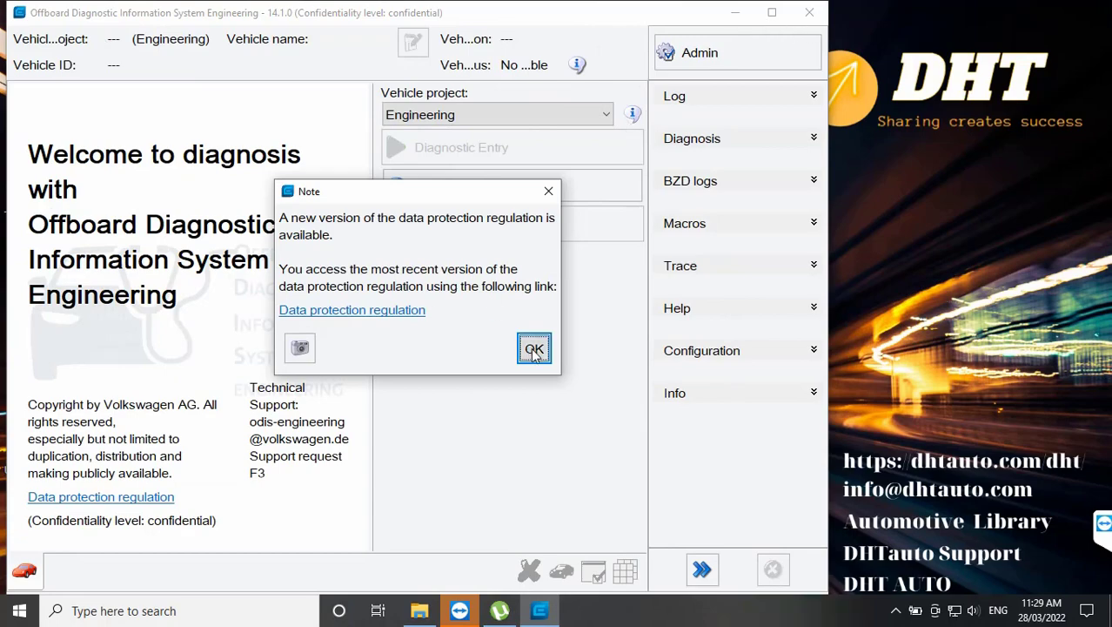
click(534, 349)
drag(527, 20, 678, 44)
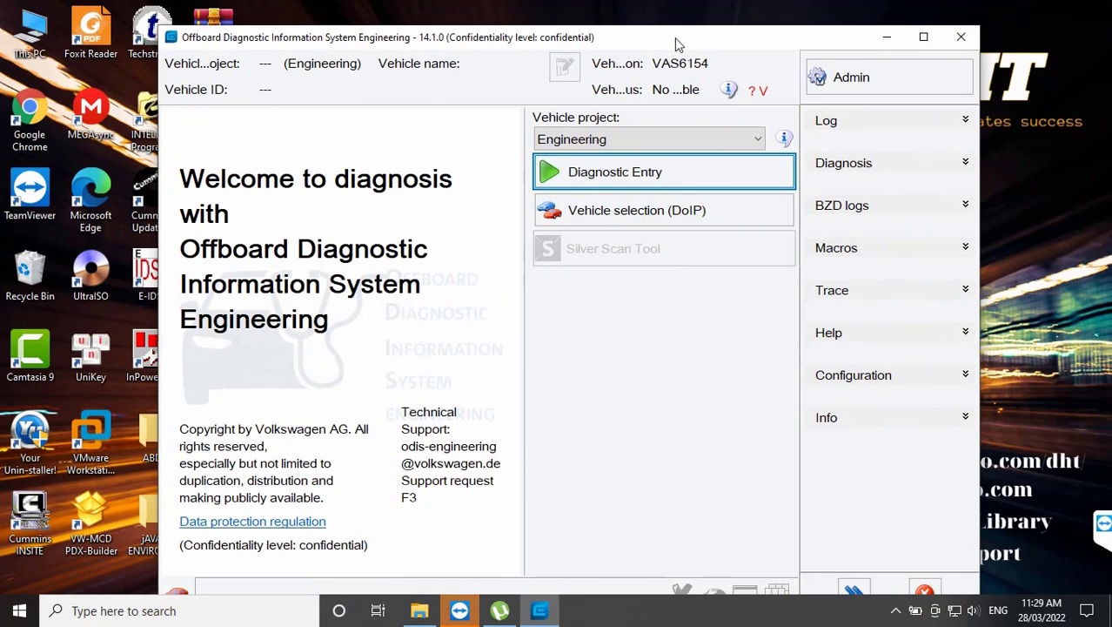
click(923, 36)
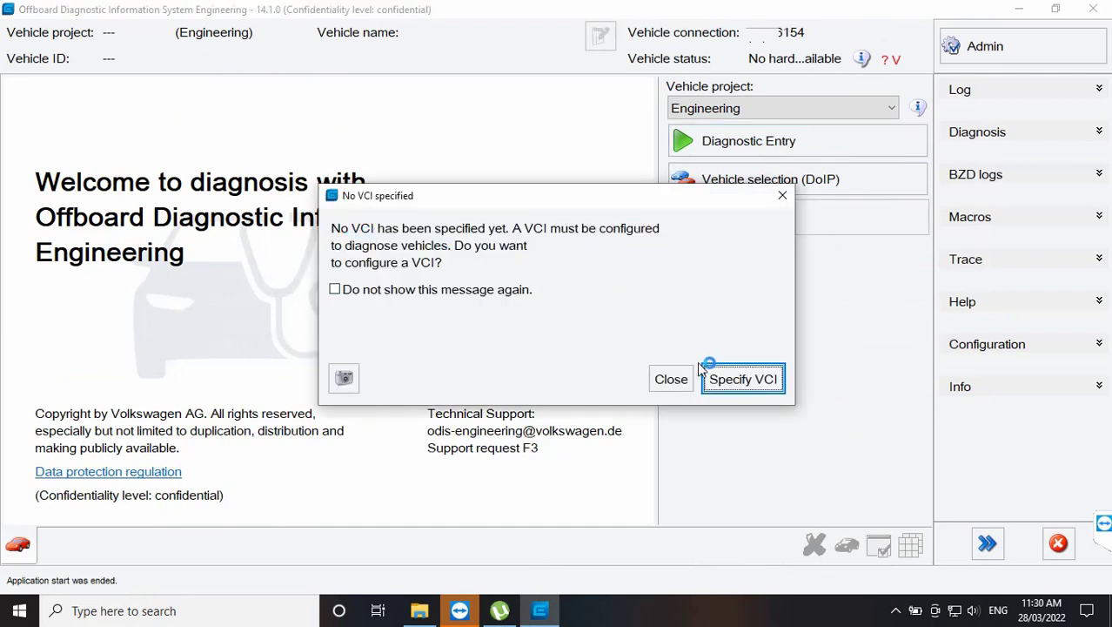
Step: Dismiss the VCI prompt without specifying a VCI and end Offboard Diagnostic Information System Engineering
click(675, 379)
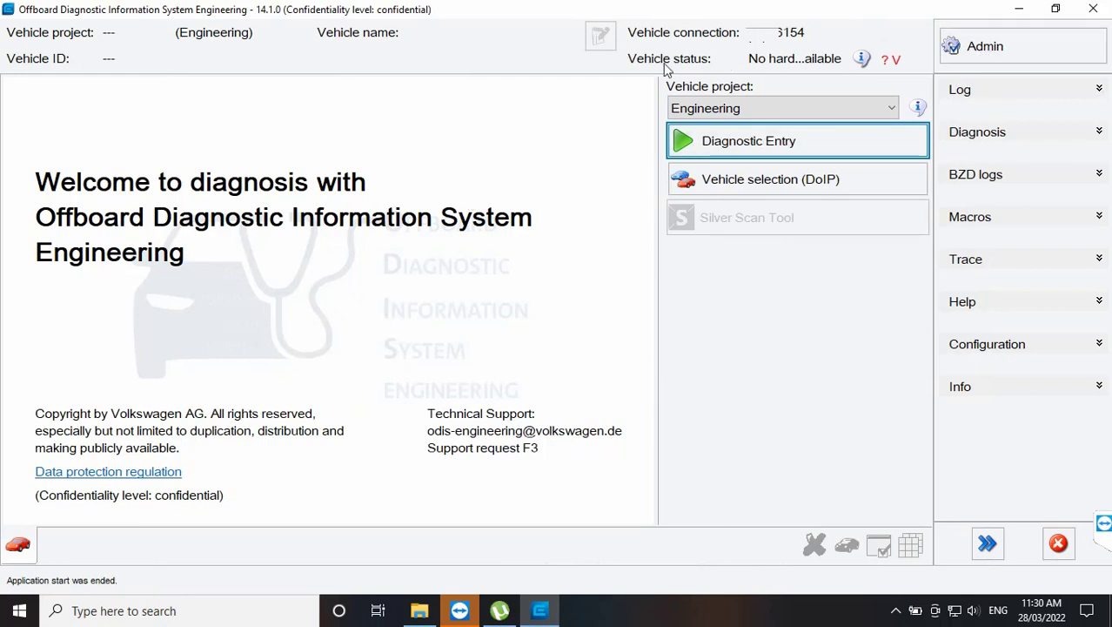
click(1093, 10)
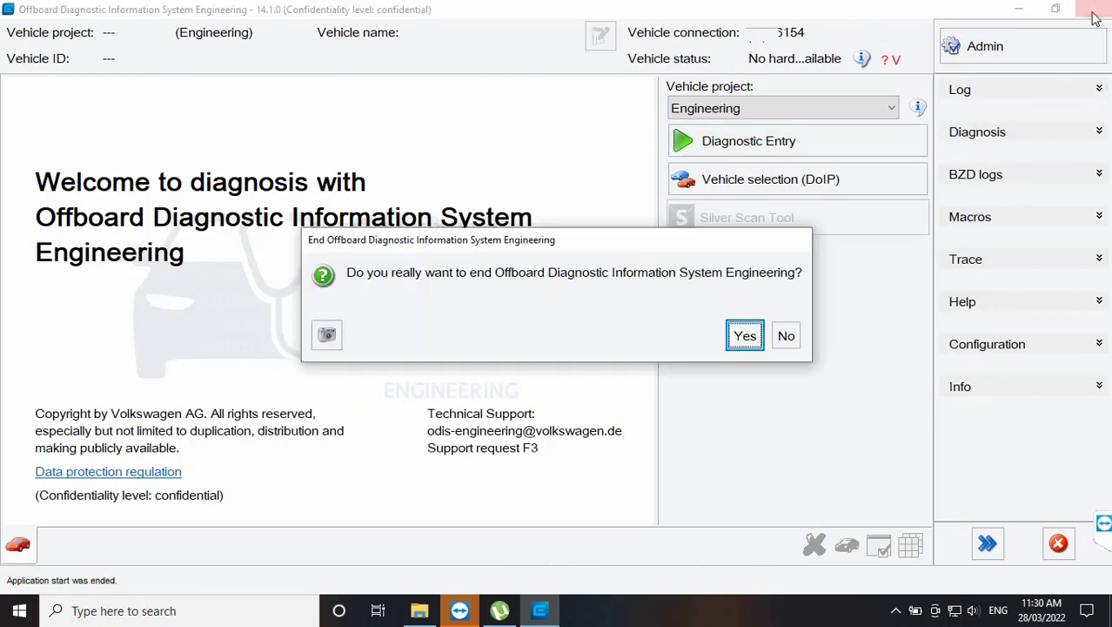
click(745, 335)
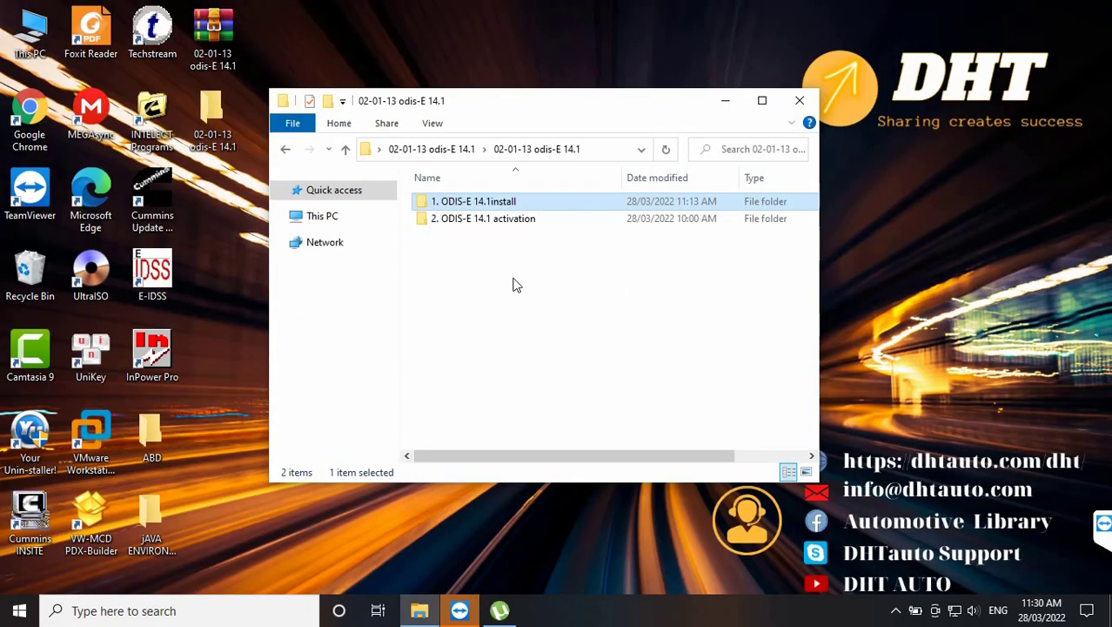
double_click(496, 218)
double_click(492, 205)
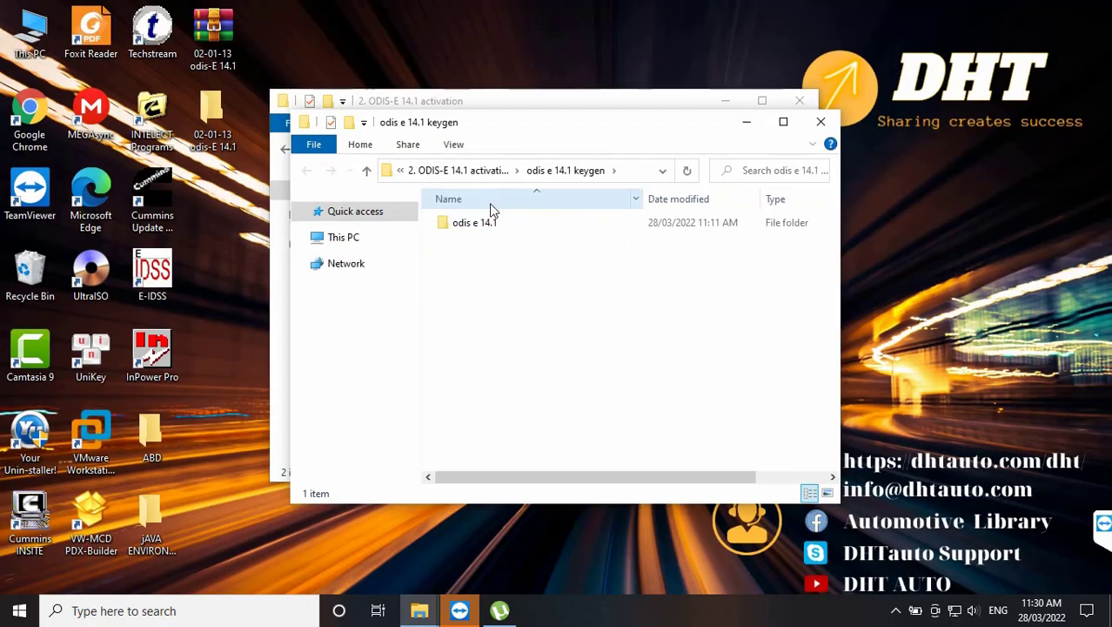
click(821, 122)
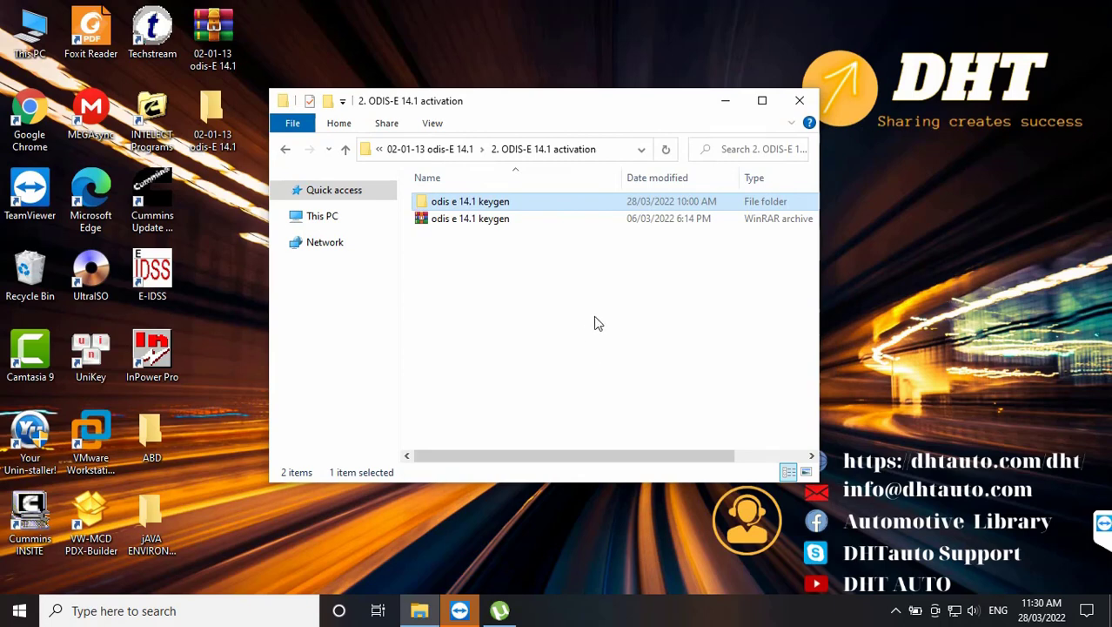
click(346, 152)
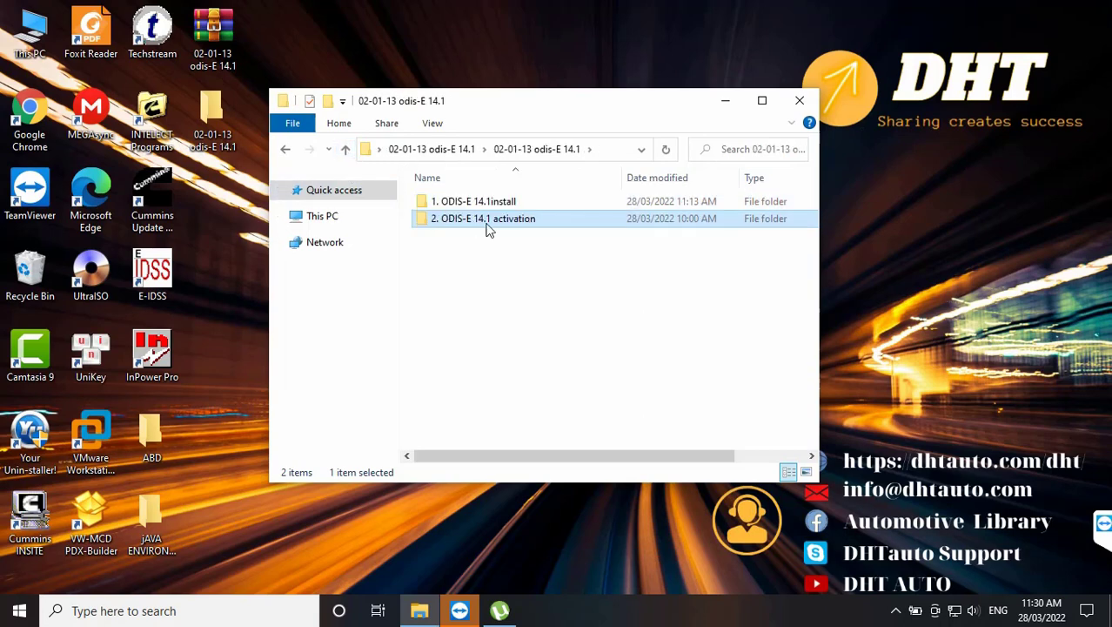
Step: Extract the MCD-PROJECTS-Engineering archive in 1. ODIS-E 14.1install to its own folder of the same name
double_click(479, 202)
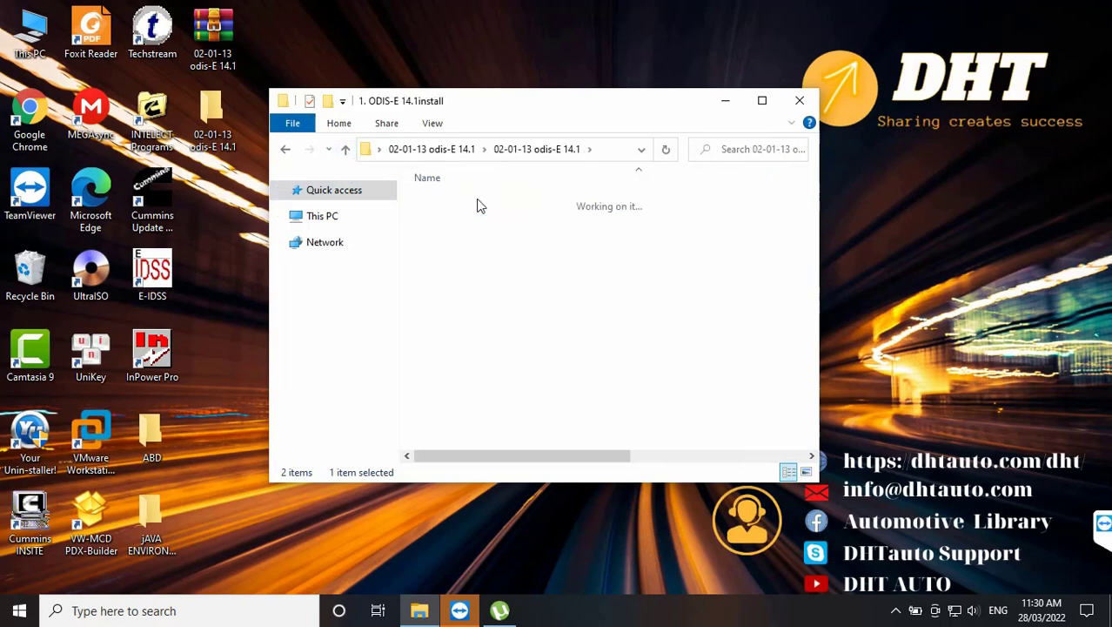
click(470, 258)
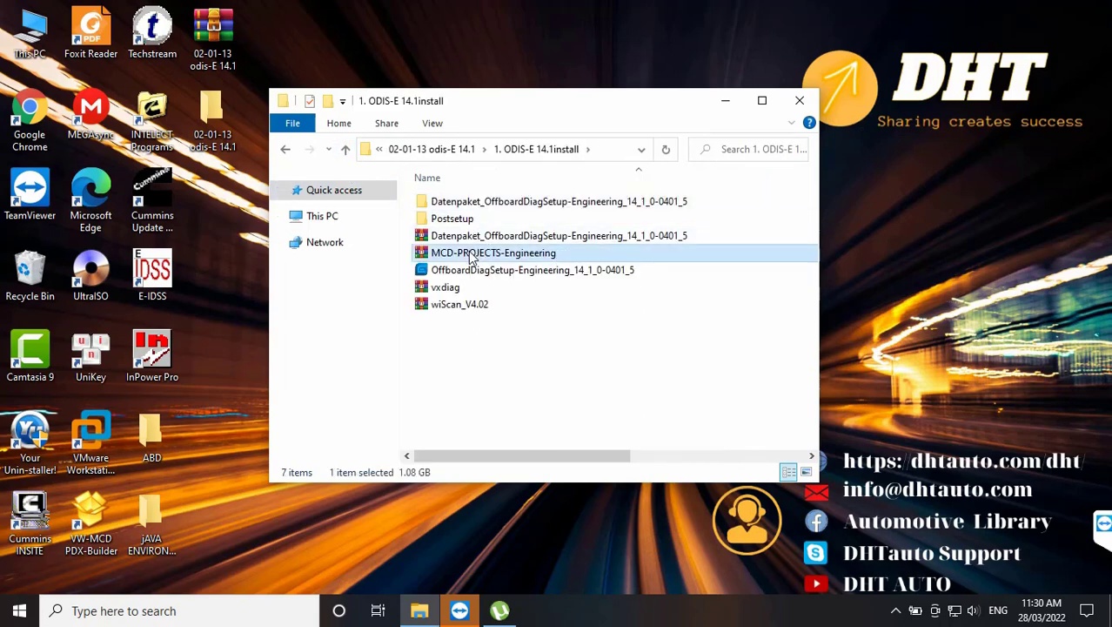
right_click(470, 253)
click(513, 265)
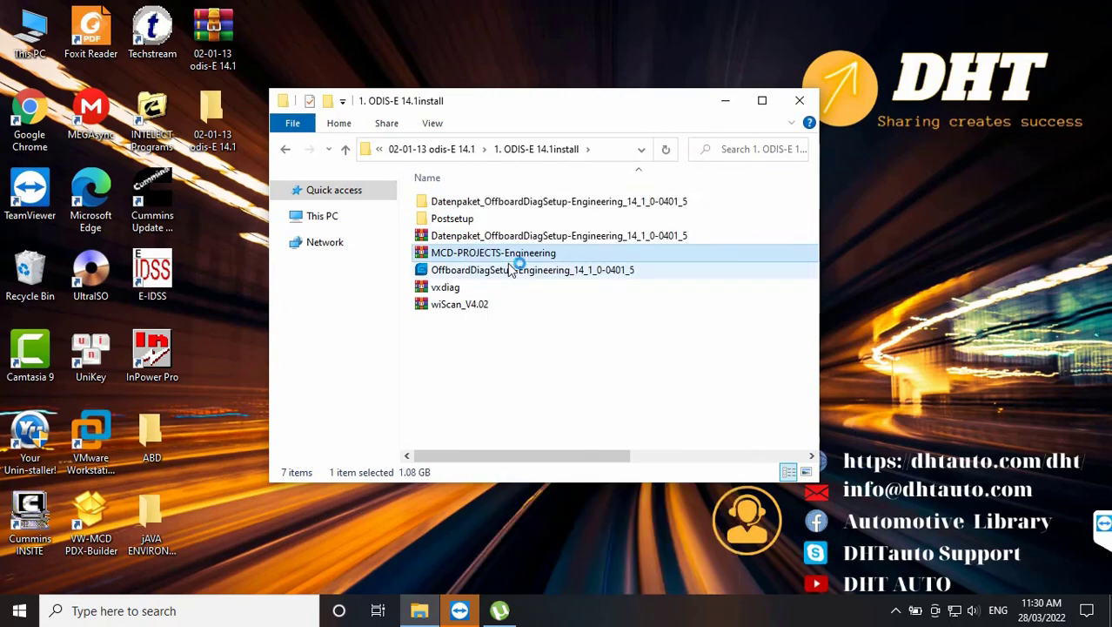
click(604, 488)
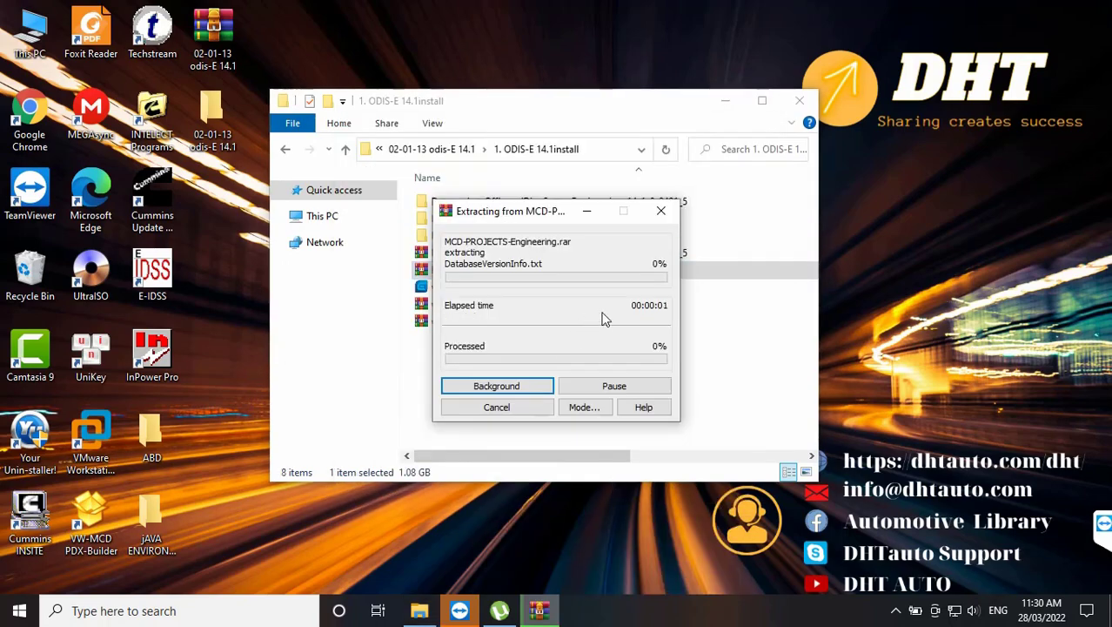
drag(508, 217, 679, 191)
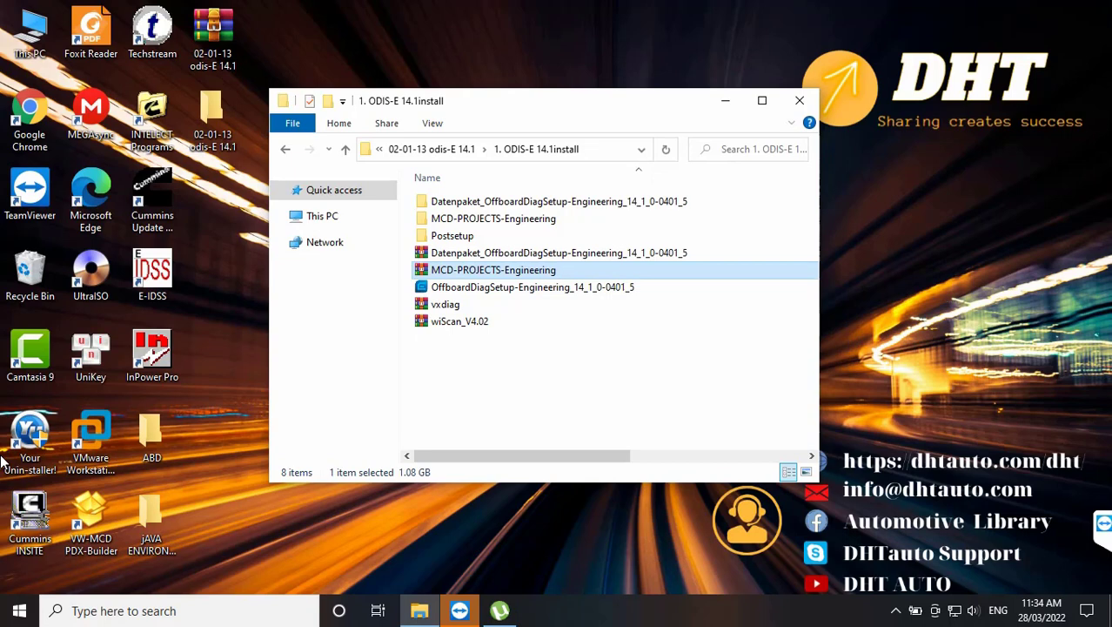
click(978, 297)
right_click(925, 219)
click(944, 264)
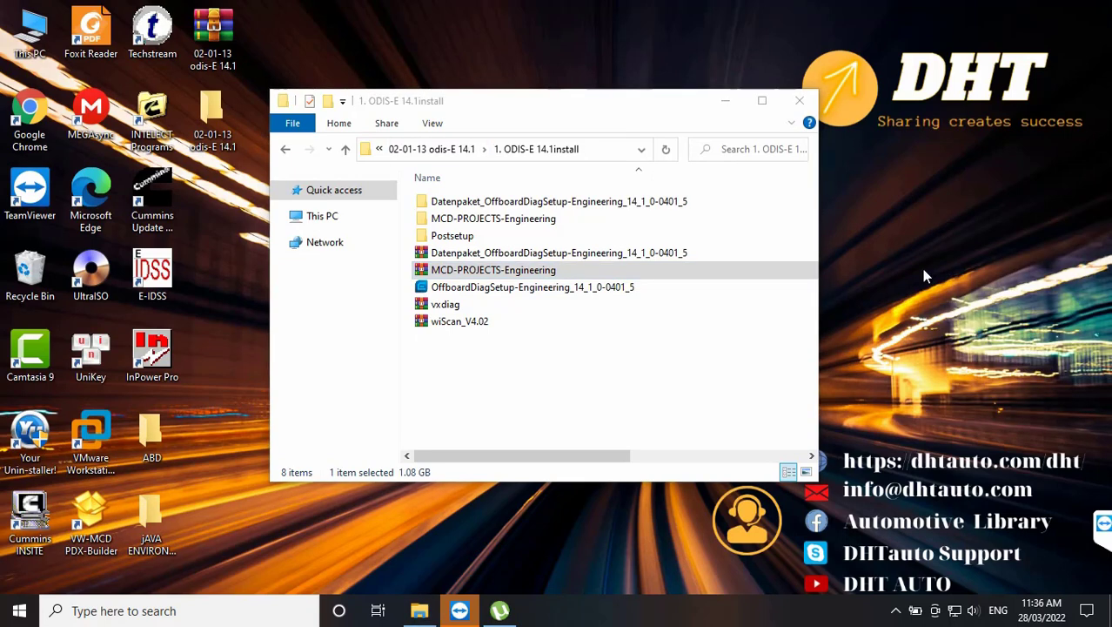
Step: Open the DSVR-ProdiMCD project folder inside the extracted MCD-PROJECTS-Engineering folder
double_click(485, 222)
double_click(490, 201)
double_click(486, 204)
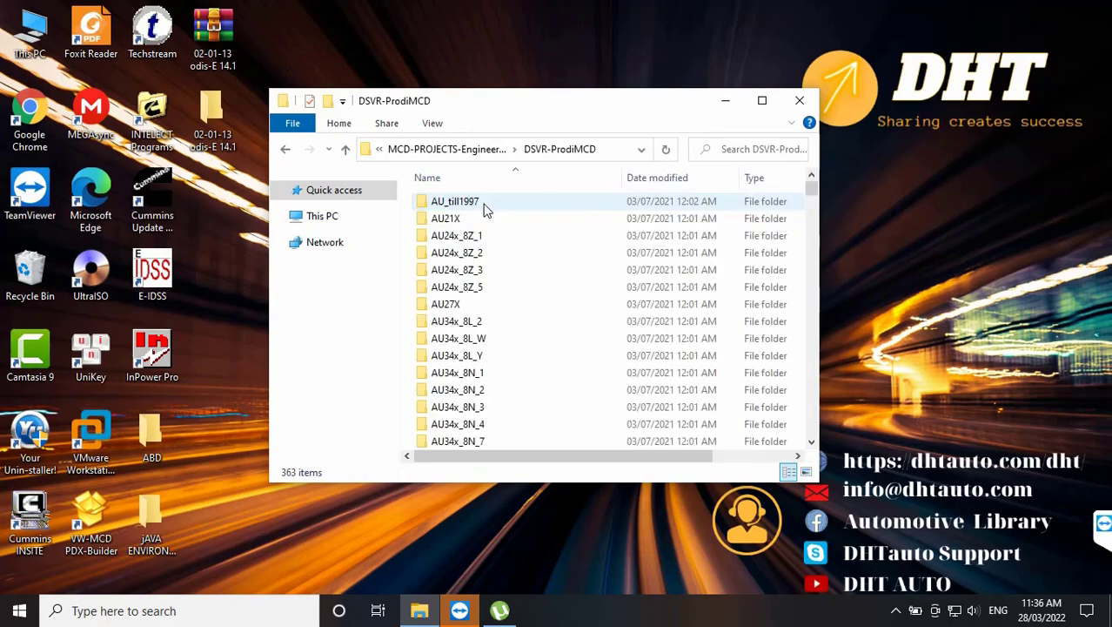
scroll(496, 261, down, 4)
Step: Open a second File Explorer window and arrange it side by side with the DSVR-ProdiMCD window
key(super+e)
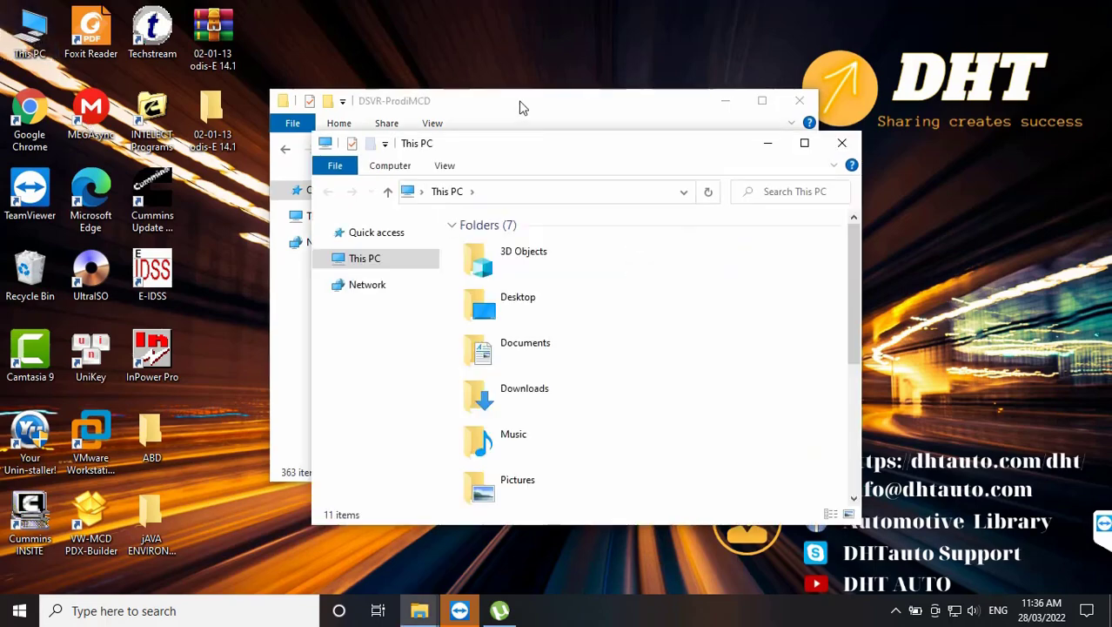
drag(520, 106, 817, 100)
drag(512, 152, 274, 125)
drag(374, 108, 366, 93)
Step: In the This PC window, open MCD-PROJECTS-Engineering under C:\ProgramData\Offboard_Diagnostic_Information_System_Engineering
scroll(383, 331, down, 3)
click(364, 313)
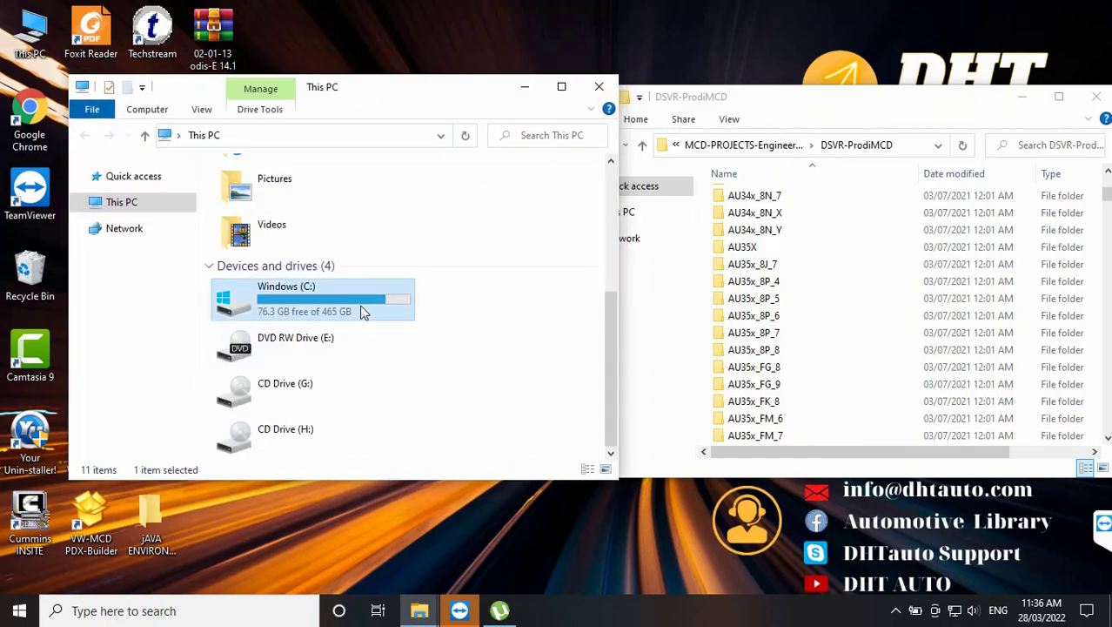
double_click(363, 311)
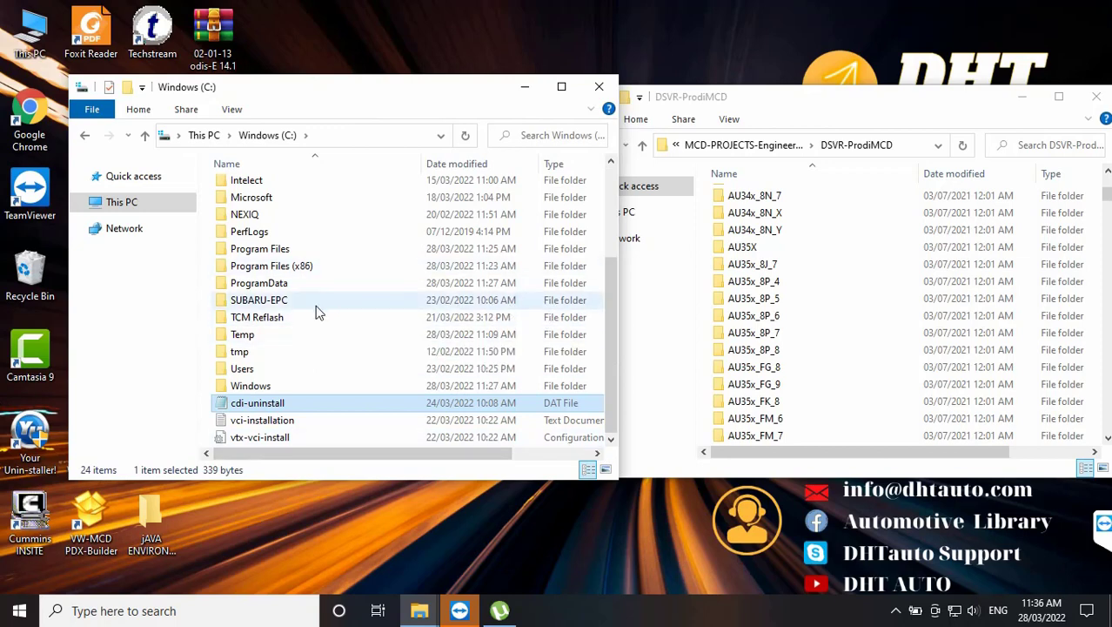
double_click(291, 283)
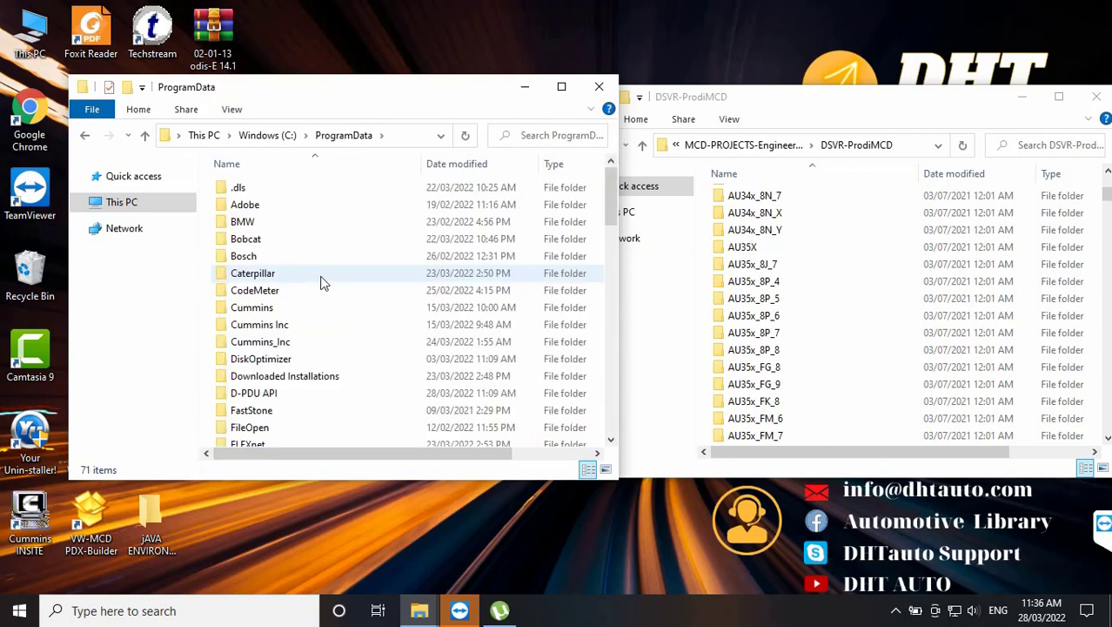
scroll(331, 344, down, 3)
scroll(330, 342, down, 5)
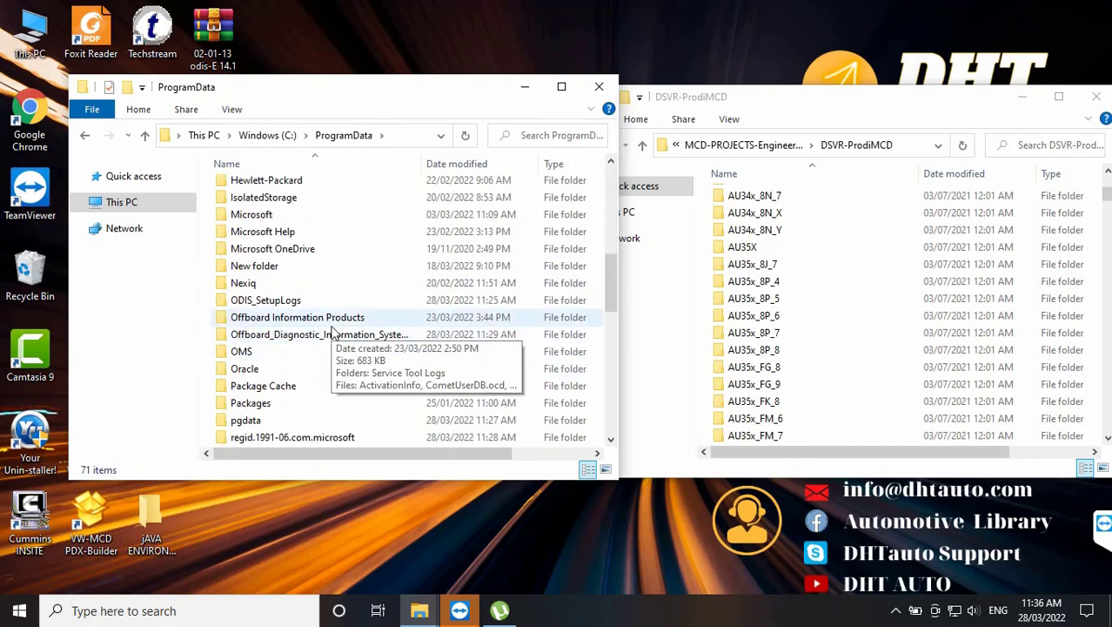
click(339, 339)
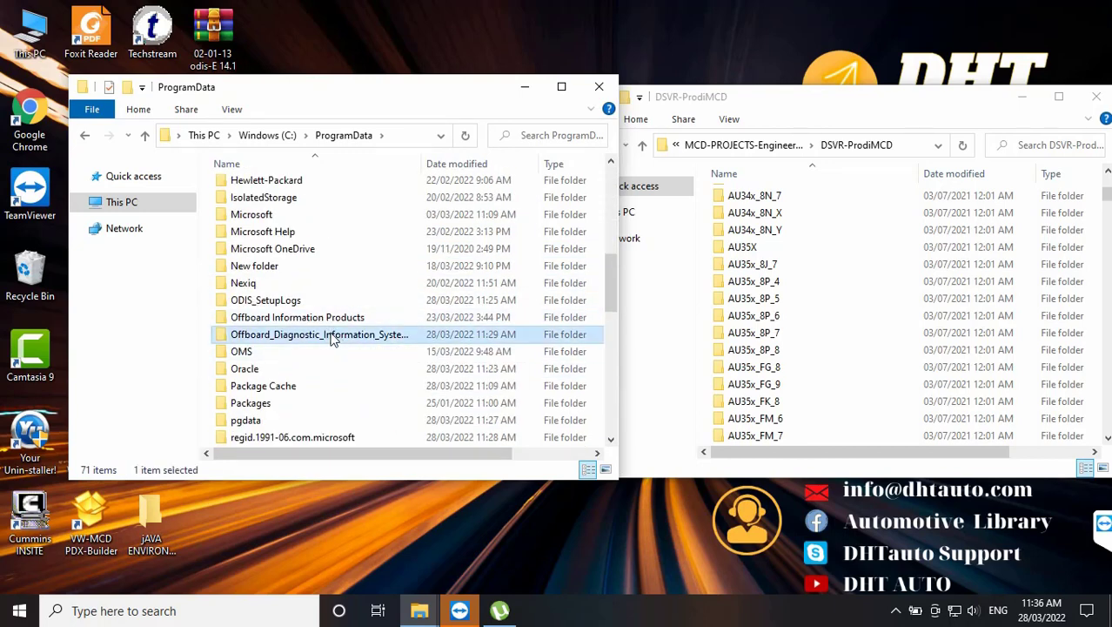
double_click(331, 340)
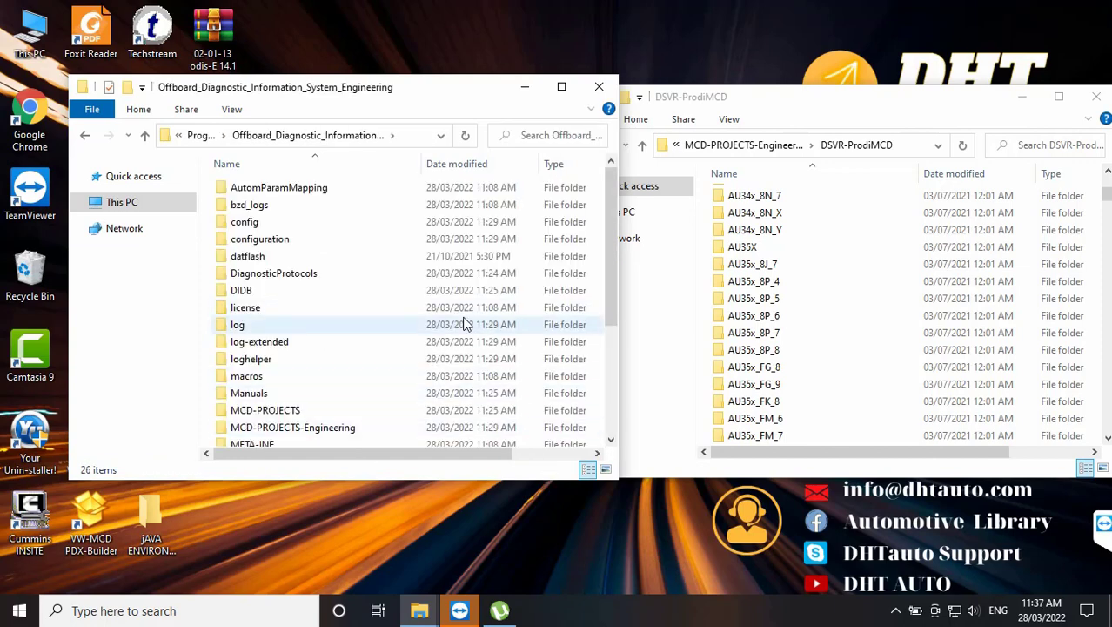
click(335, 430)
double_click(335, 429)
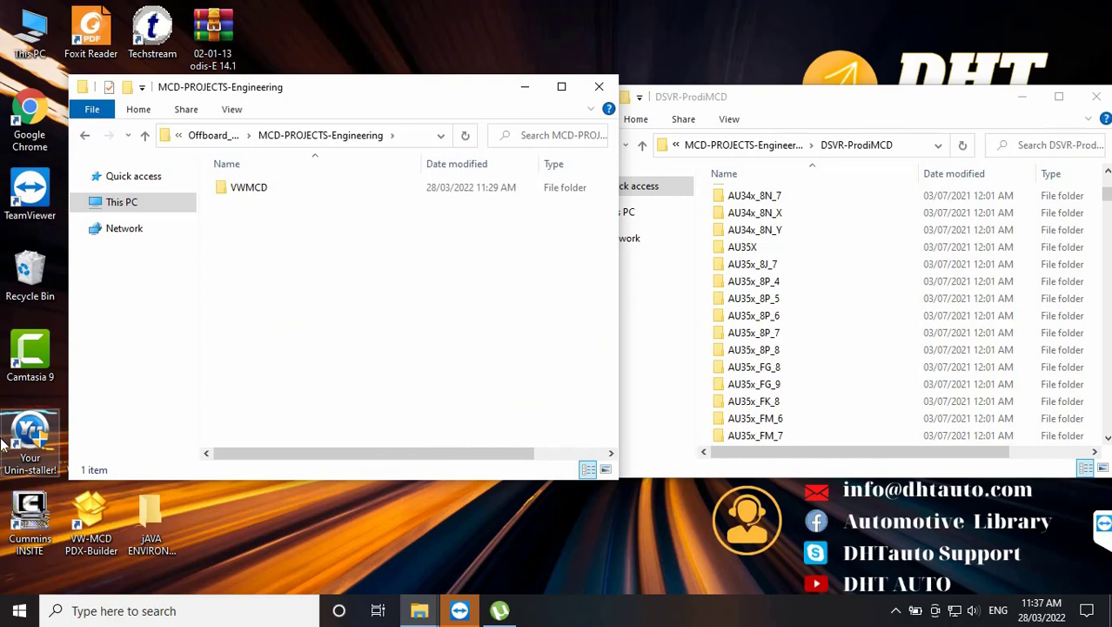
Step: Copy the extracted MCD-PROJECTS-Engineering folder into the Offboard_Diagnostic_Information_System_Engineering folder in ProgramData
double_click(274, 188)
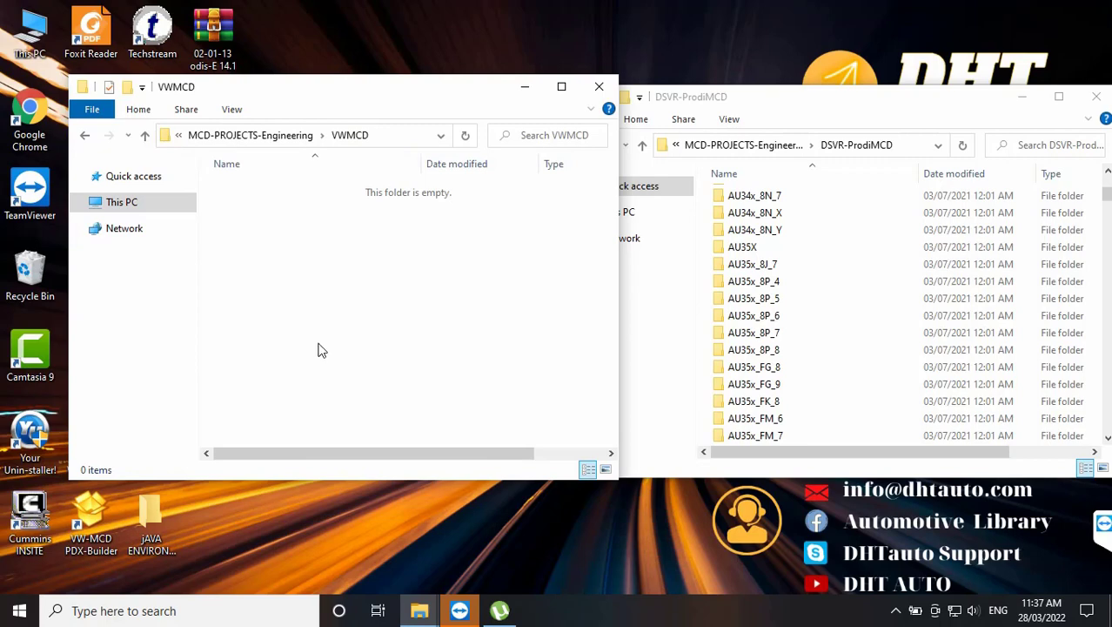
click(144, 135)
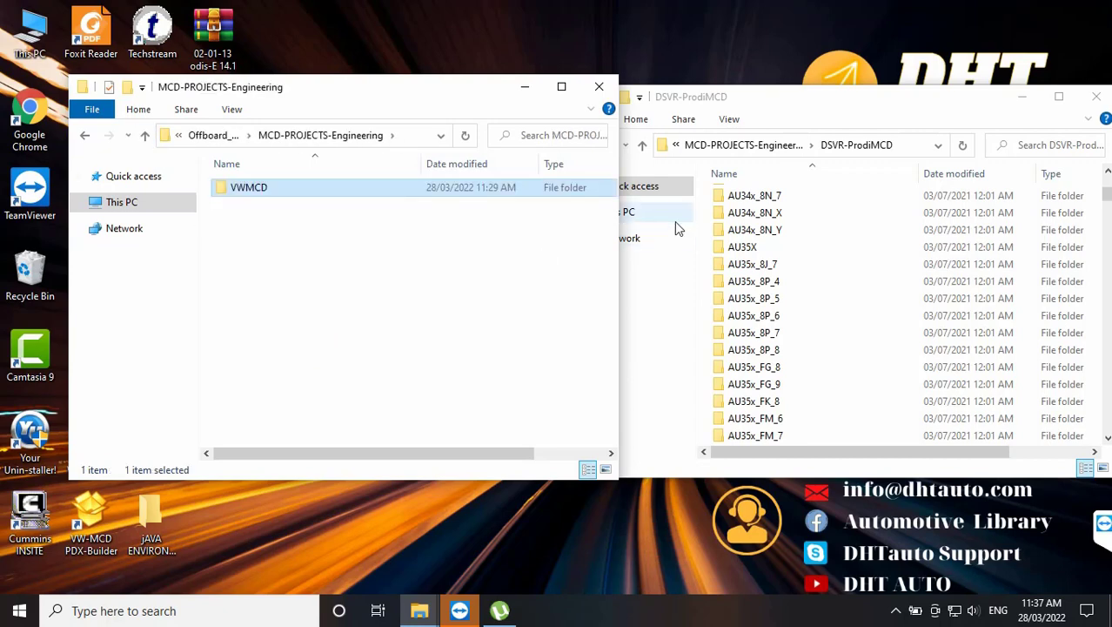
click(642, 144)
click(642, 145)
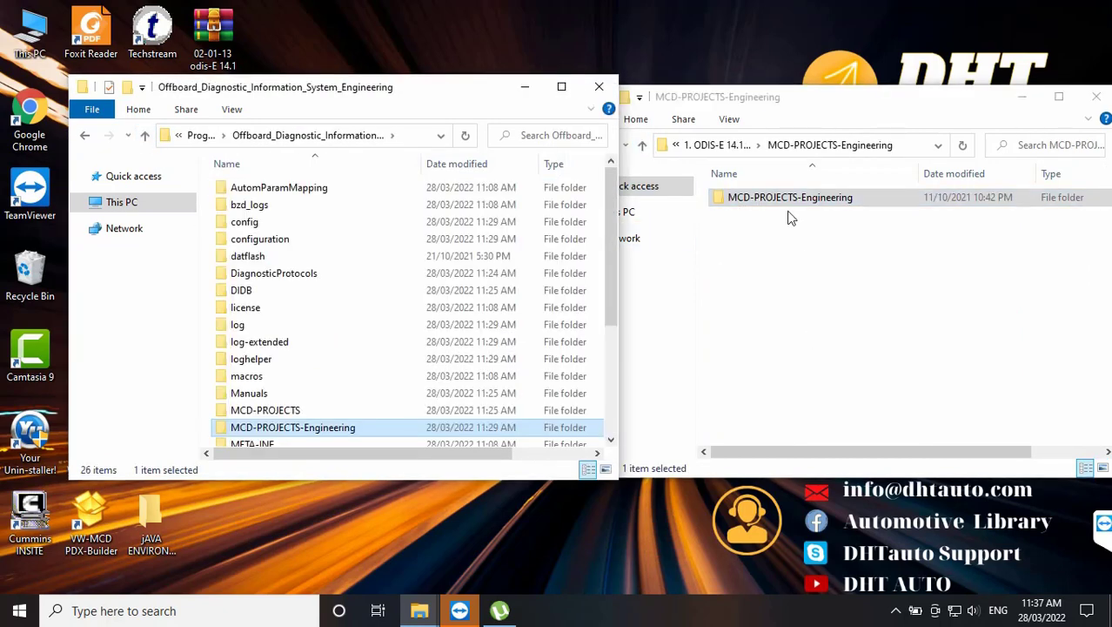
right_click(785, 204)
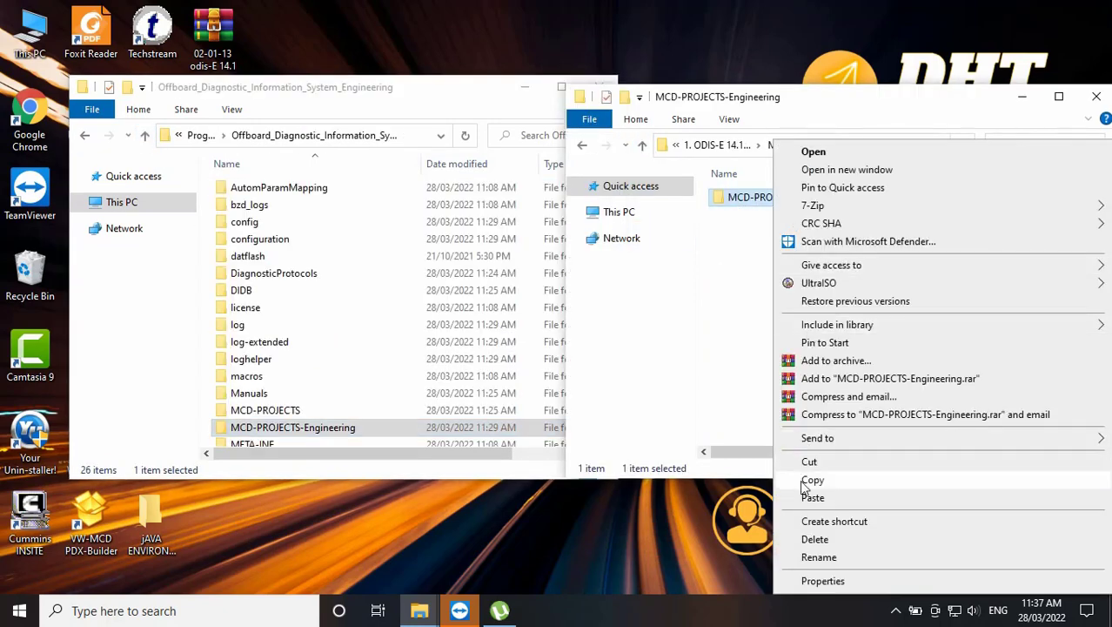
click(808, 481)
right_click(396, 221)
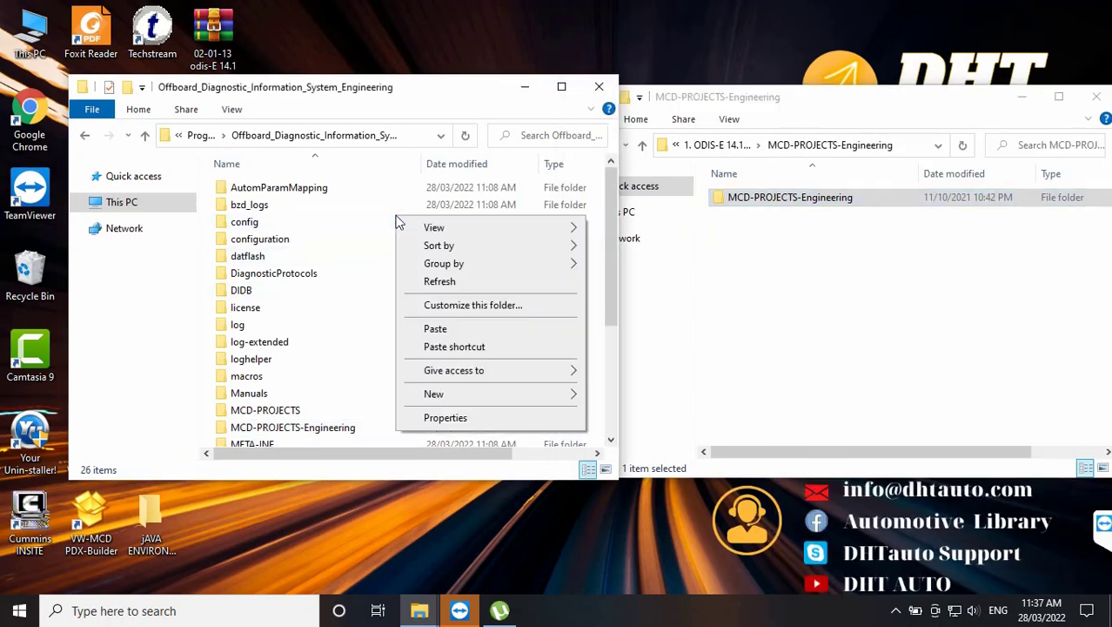
click(440, 326)
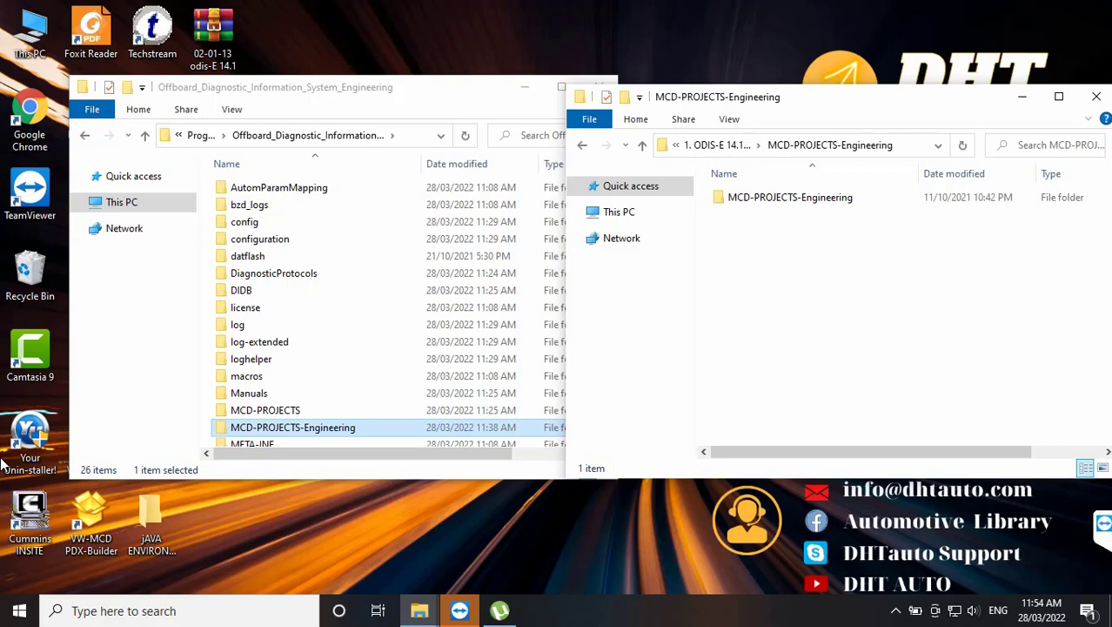
Step: Close the source folder window and install VX Manager 1.8.6.1224 from the vxdiag folder, leaving Run VX Manager and Visit website enabled
click(1097, 96)
click(563, 92)
double_click(388, 349)
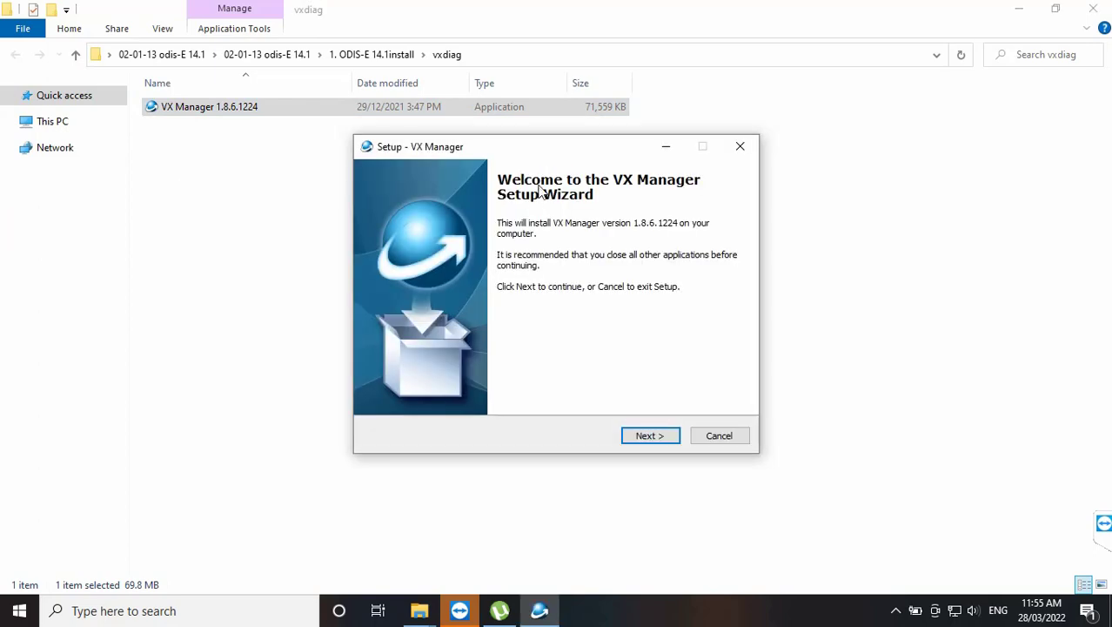
click(651, 436)
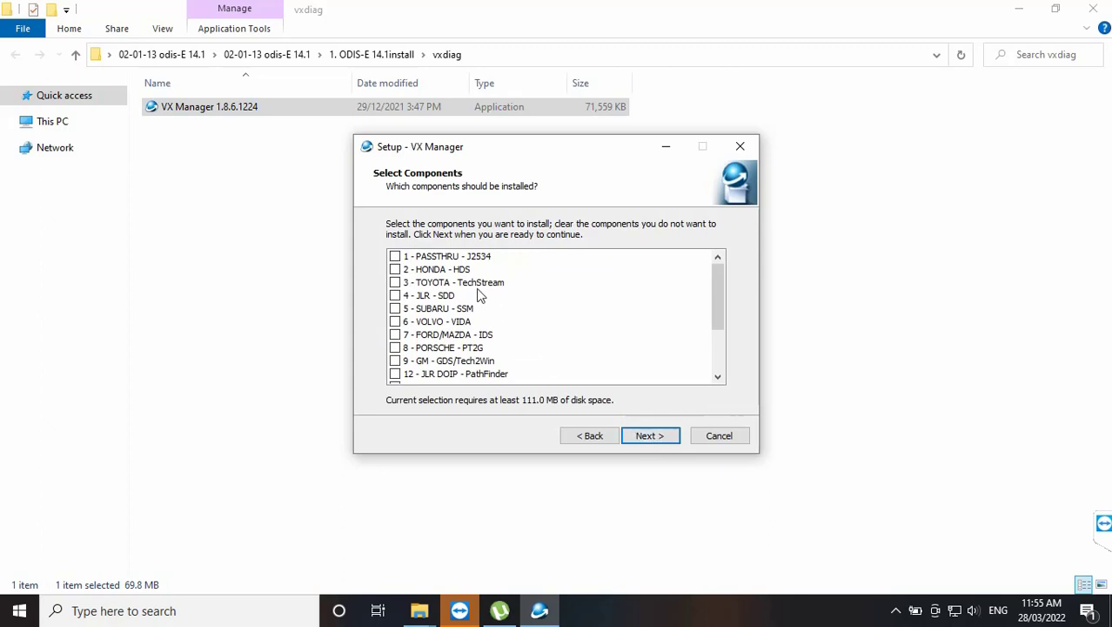
scroll(478, 296, down, 3)
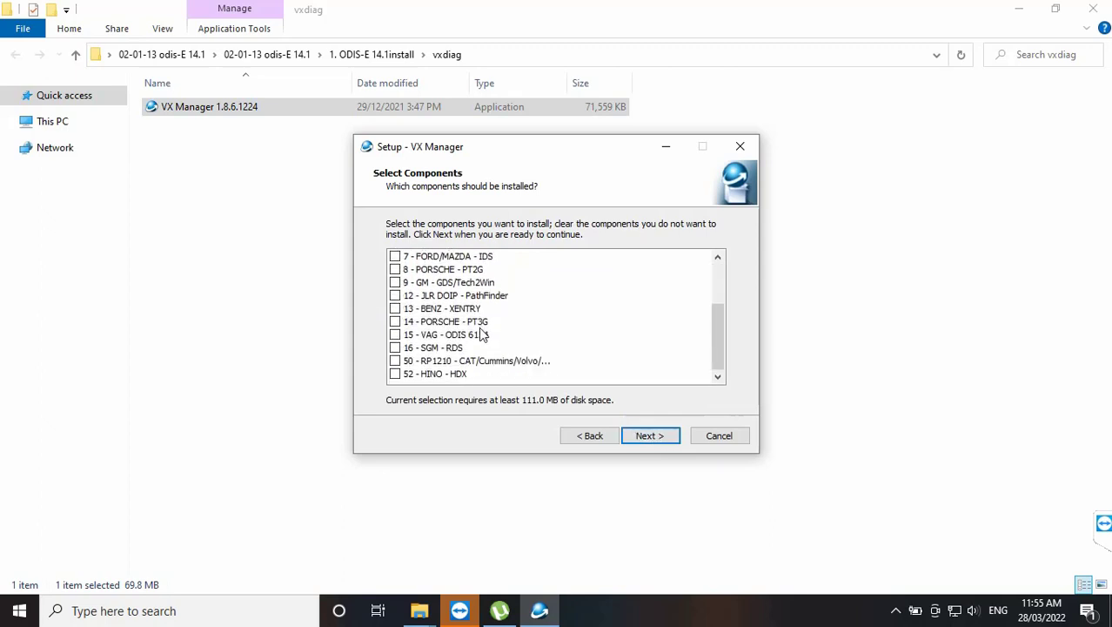
click(657, 438)
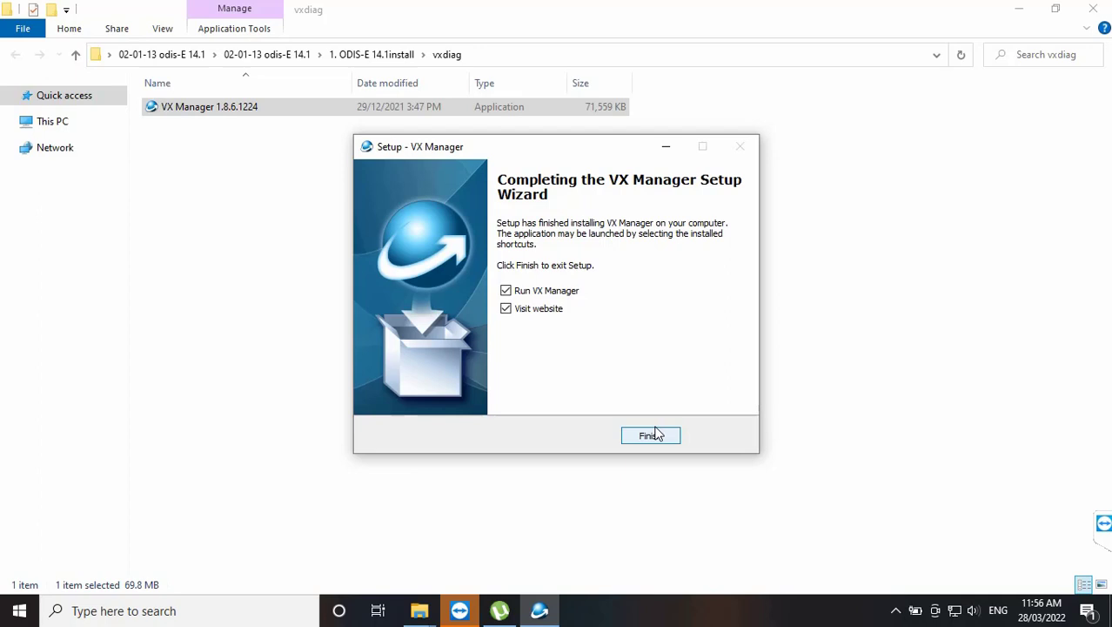
click(653, 435)
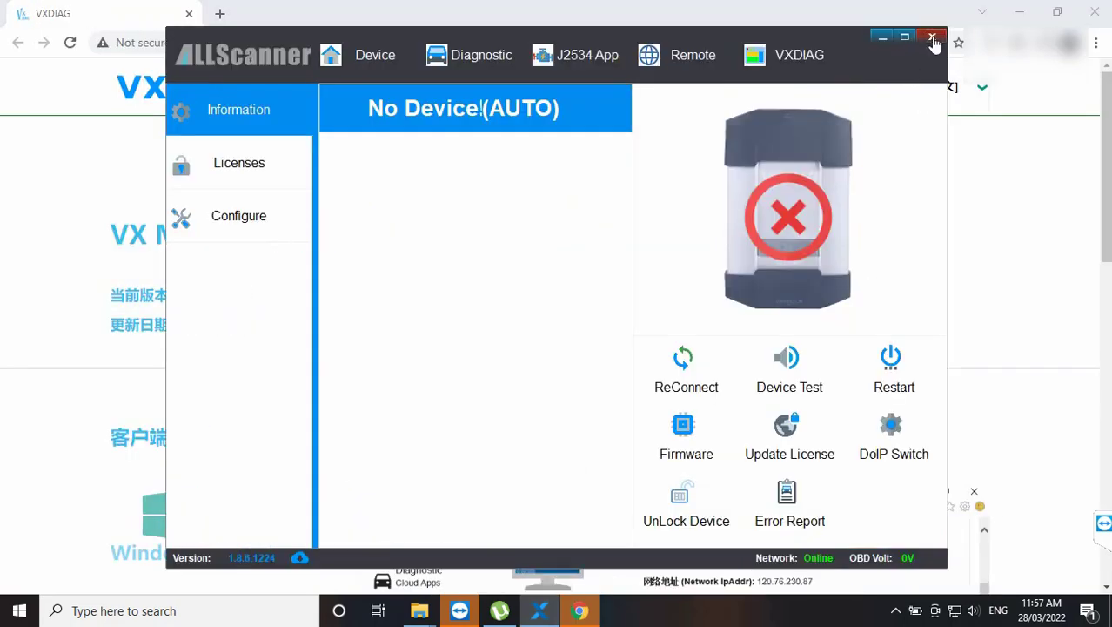
Step: Close VX Manager, the VXDIAG web page and the vxdiag folder, and minimize the 1. ODIS-E 14.1install window
click(933, 39)
click(1094, 11)
click(1093, 9)
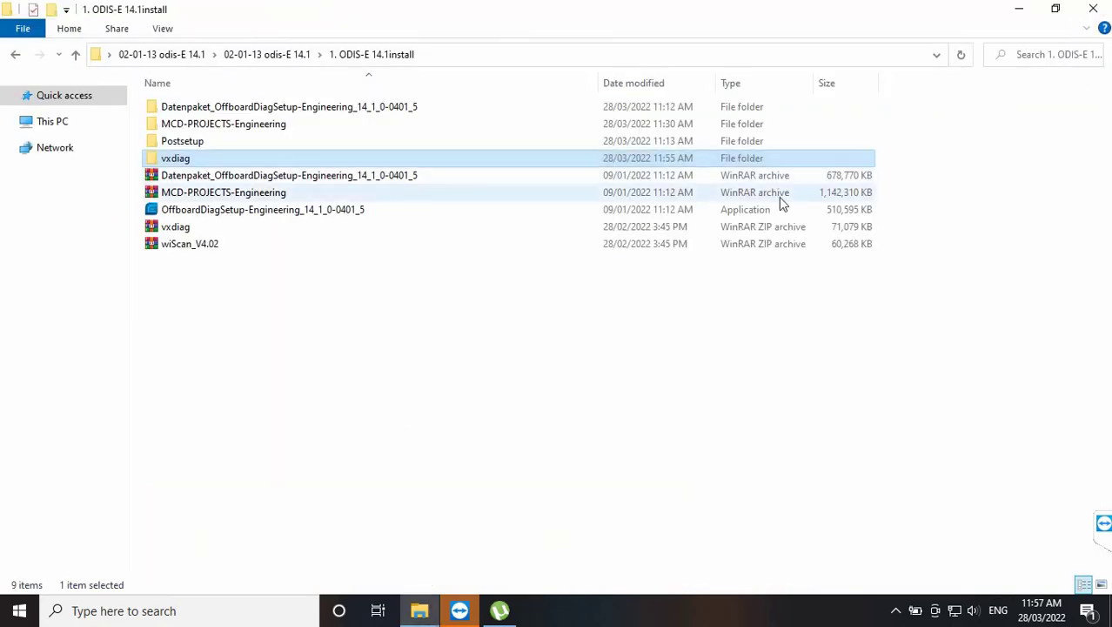
click(1021, 11)
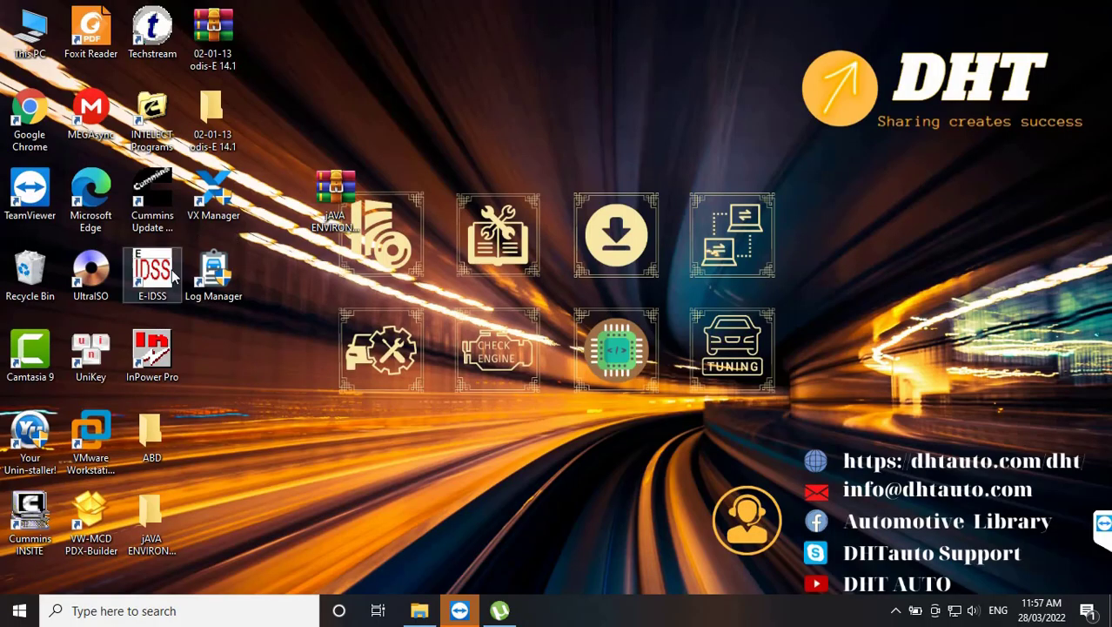
Step: Find Offboard Diagnostic Information System Engineering among the installed programs and open its shortcut's file location
click(21, 611)
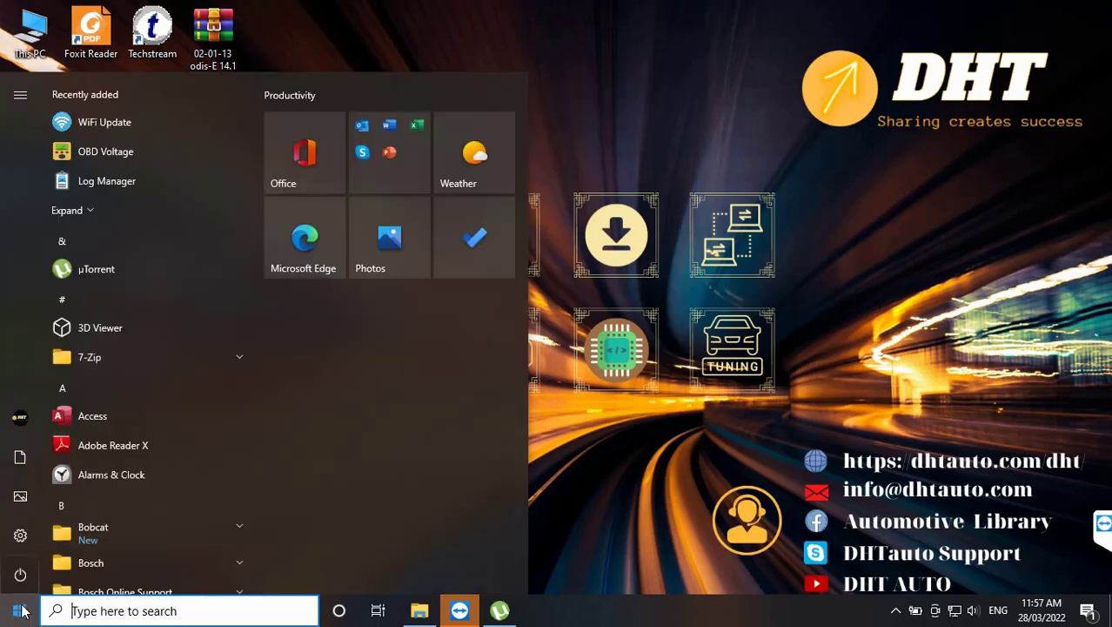
scroll(148, 268, down, 5)
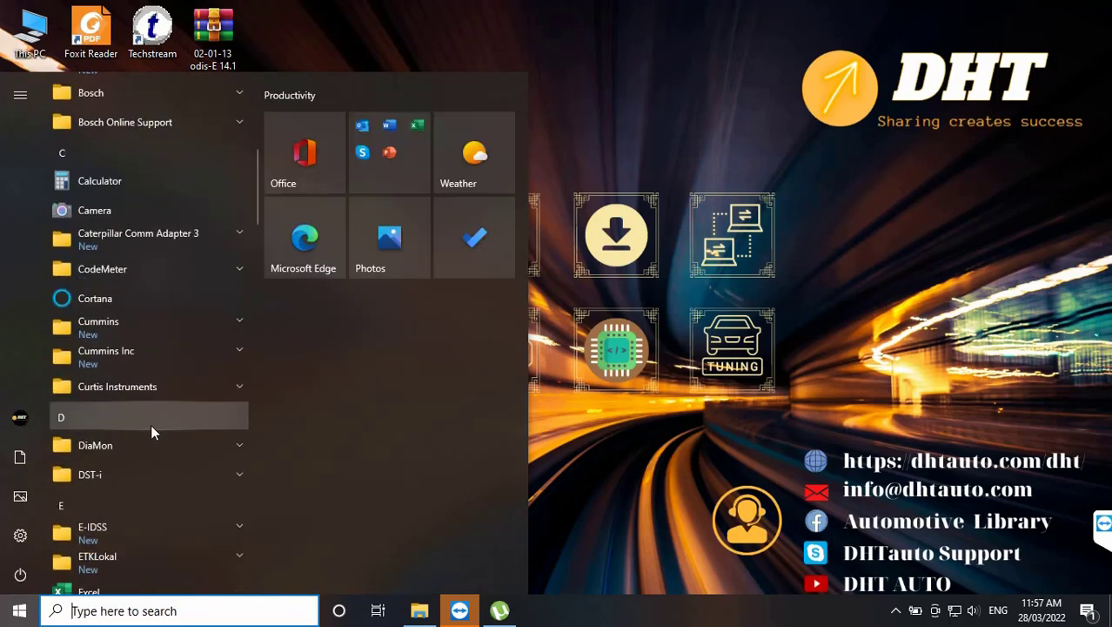
scroll(151, 433, down, 10)
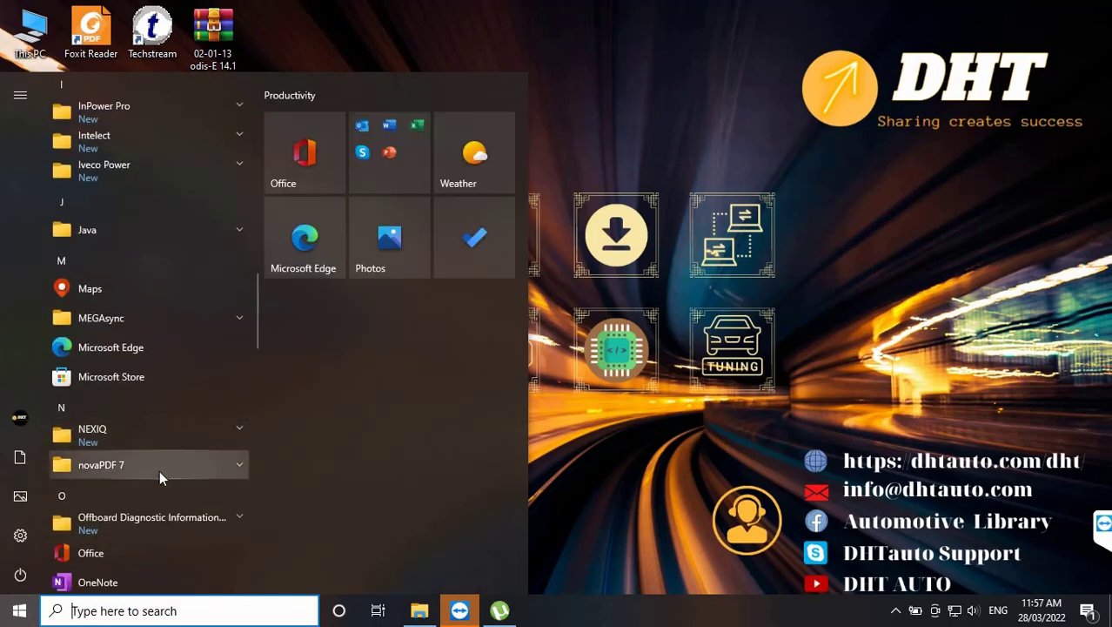
click(239, 515)
scroll(199, 515, down, 2)
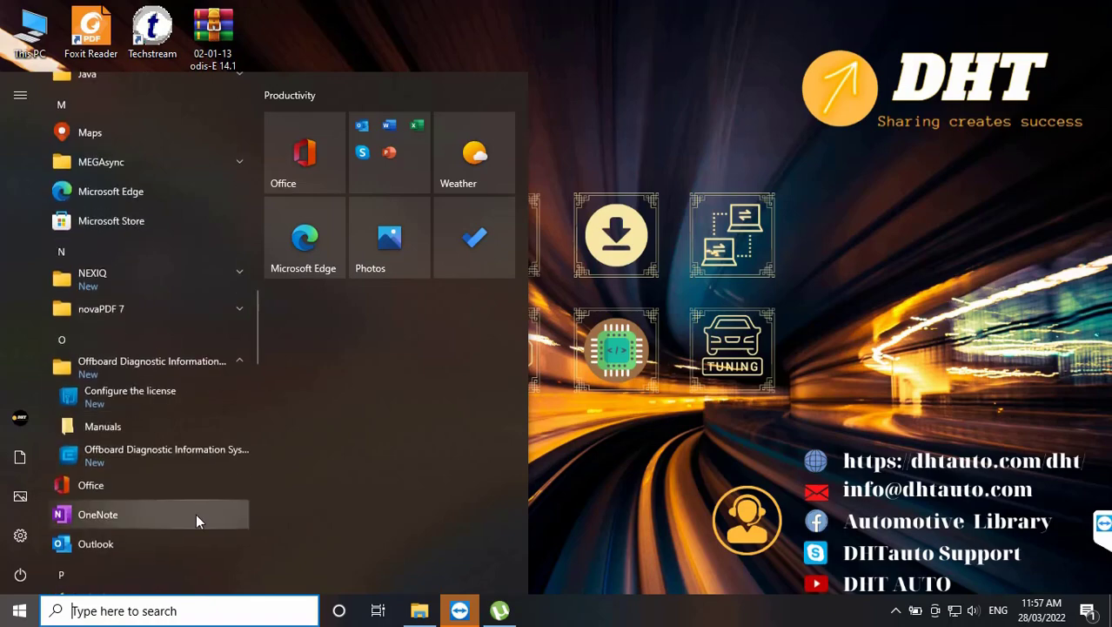
right_click(188, 451)
mouse_move(282, 492)
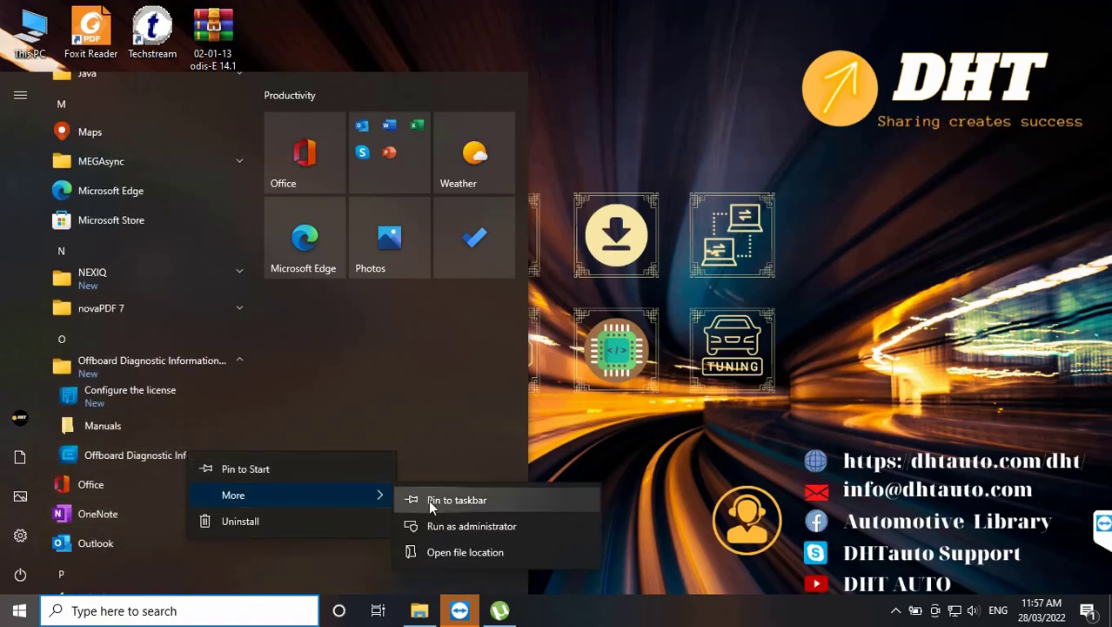
click(453, 543)
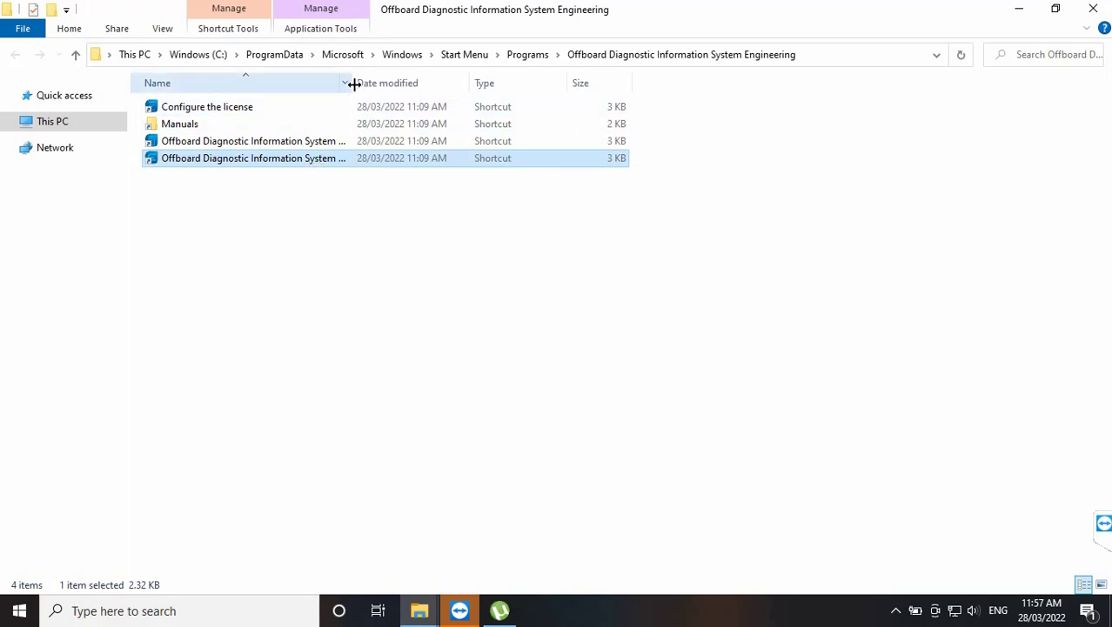
Step: Create a desktop shortcut for Offboard Diagnostic Information System Engineering and close its program folder
drag(355, 83, 488, 83)
right_click(332, 156)
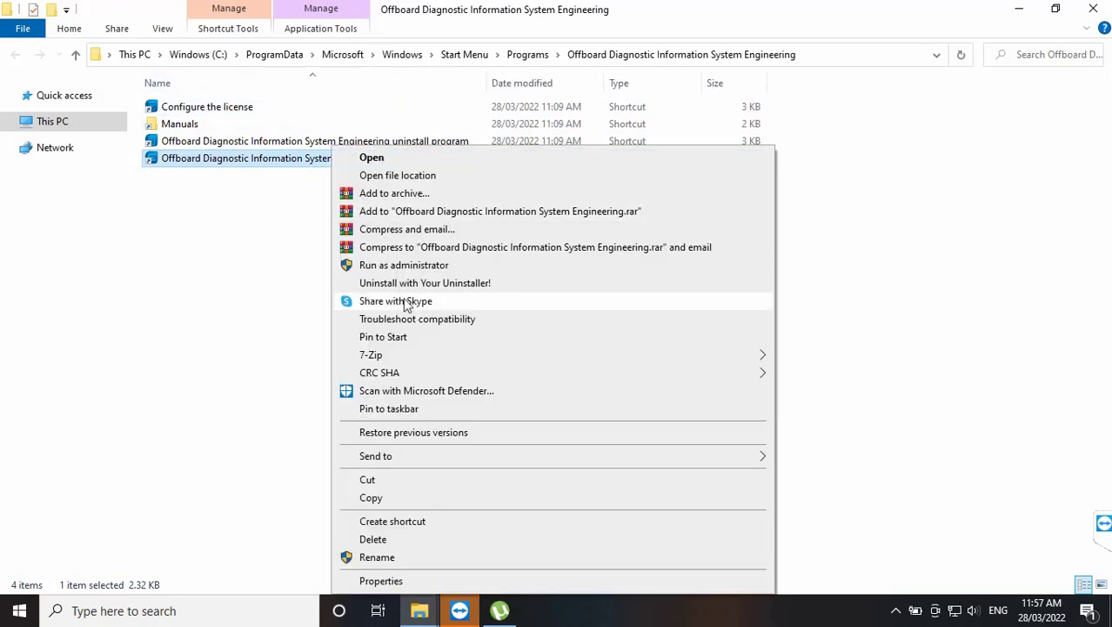
mouse_move(410, 456)
click(813, 493)
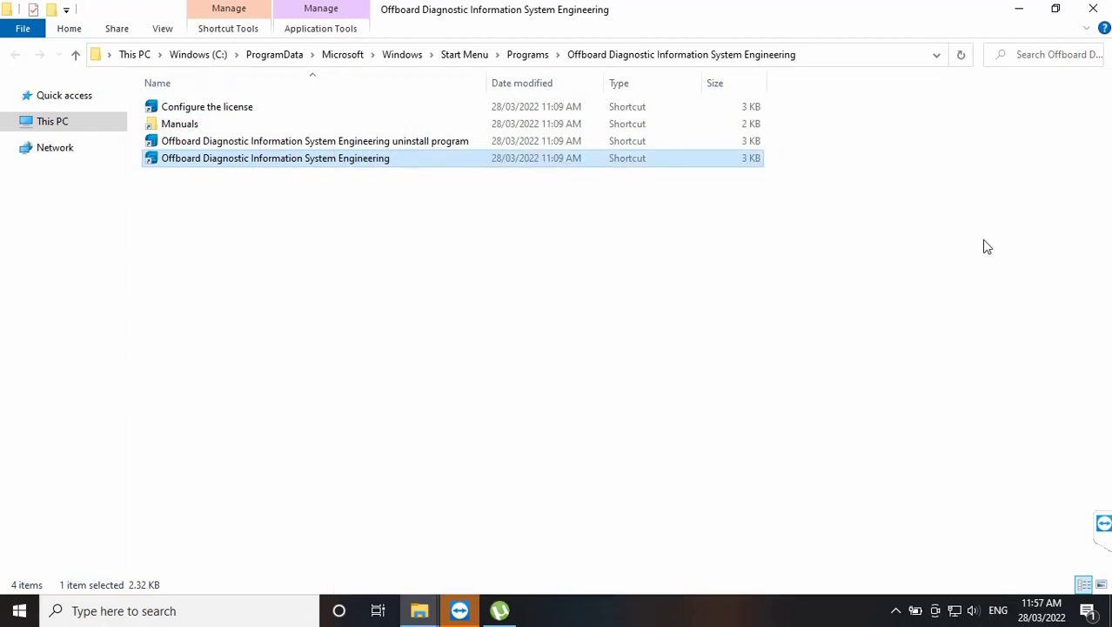
click(1093, 9)
Step: Launch Offboard Diagnostic Information System Engineering from the desktop and dismiss the No VCI specified prompt without configuring a VCI
click(215, 369)
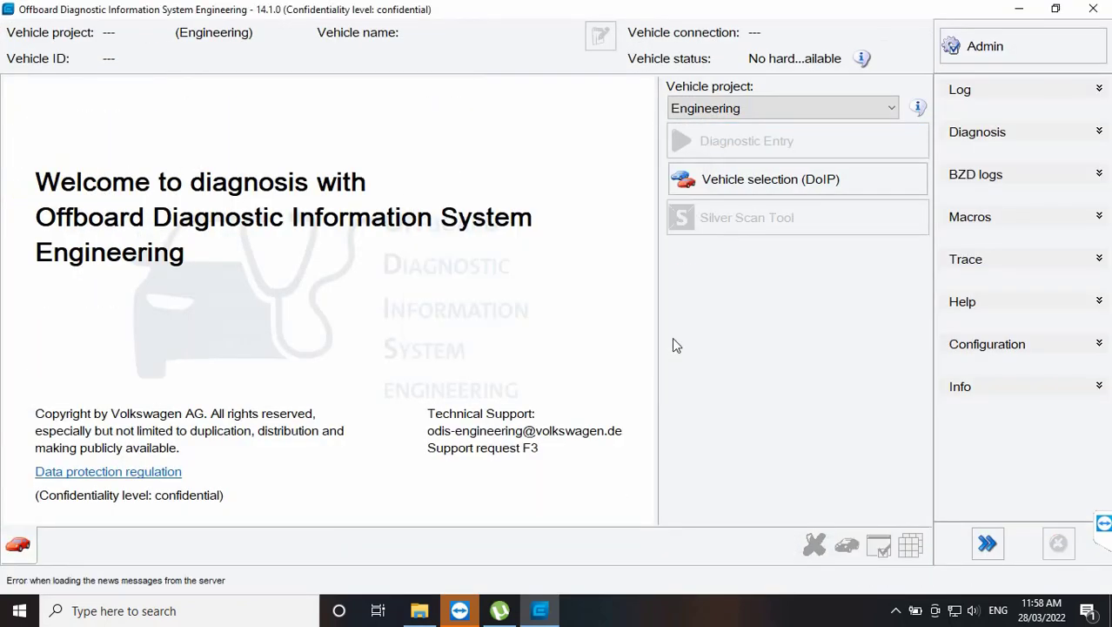
click(672, 337)
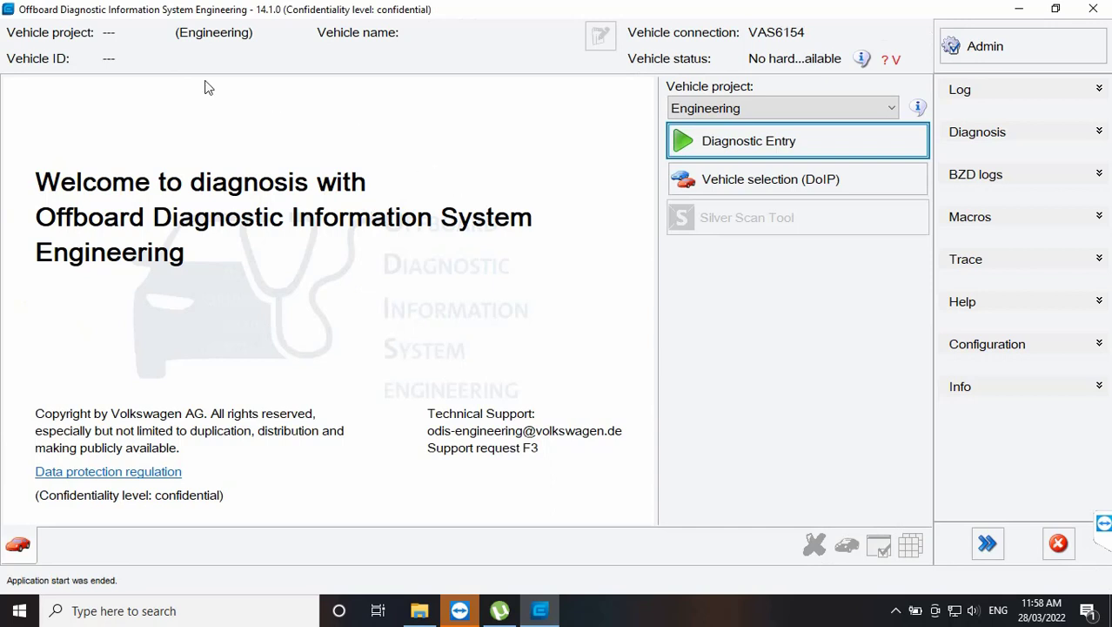
click(879, 148)
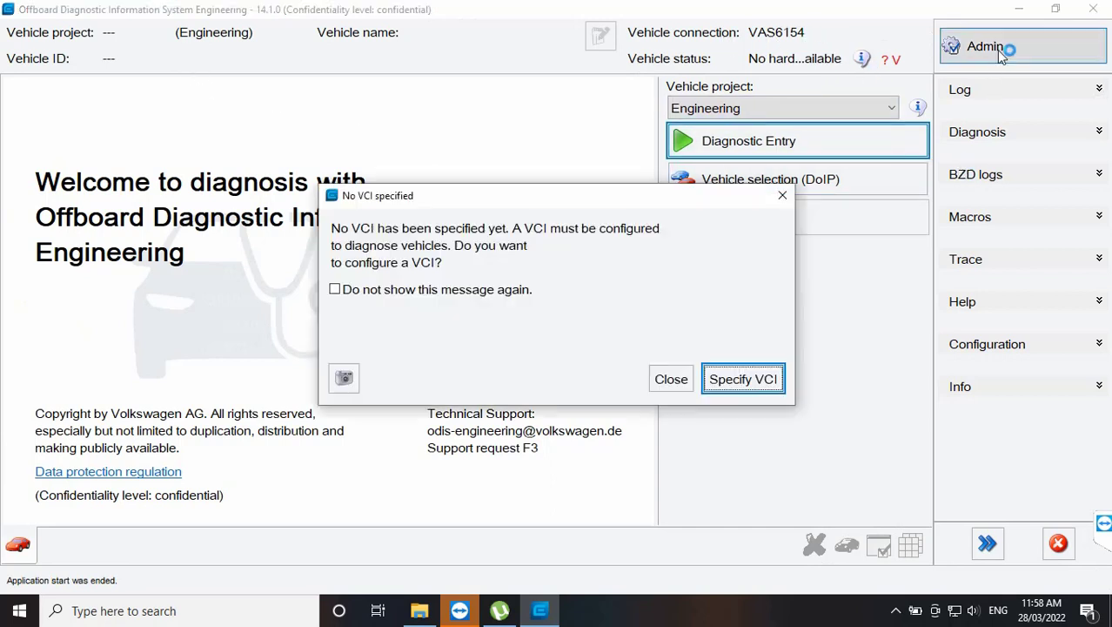
click(675, 380)
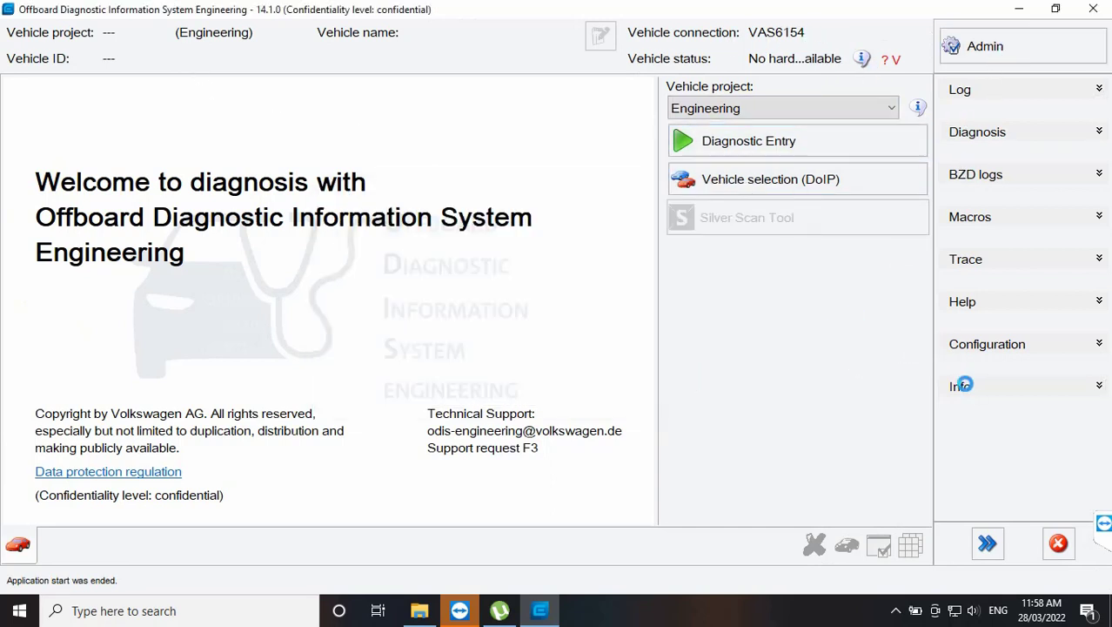
Step: View the version information for the installed product, MCD server and diagnostic data, and close it
click(961, 386)
click(986, 388)
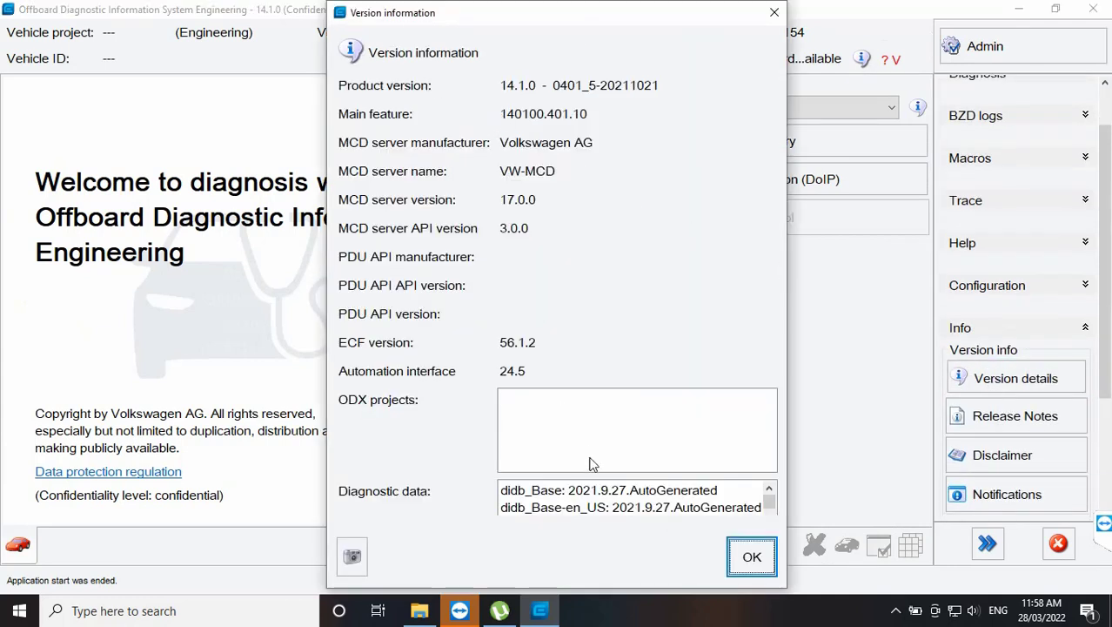
click(747, 555)
Step: Open the Admin settings and review the Save locations, Functions configuration and Support sections
click(983, 49)
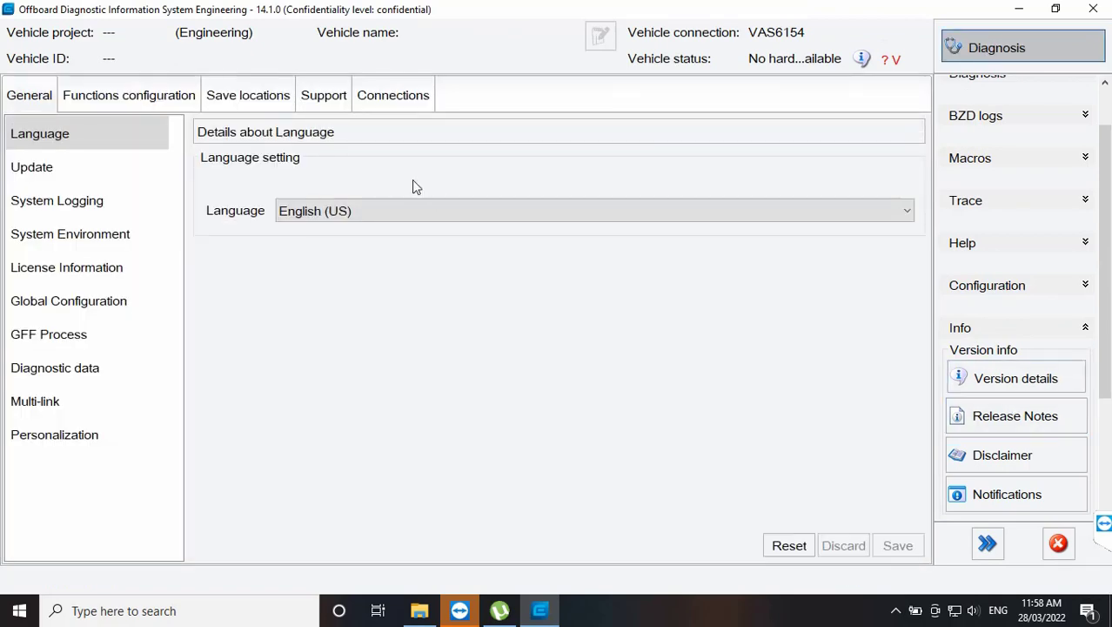
click(251, 105)
click(175, 101)
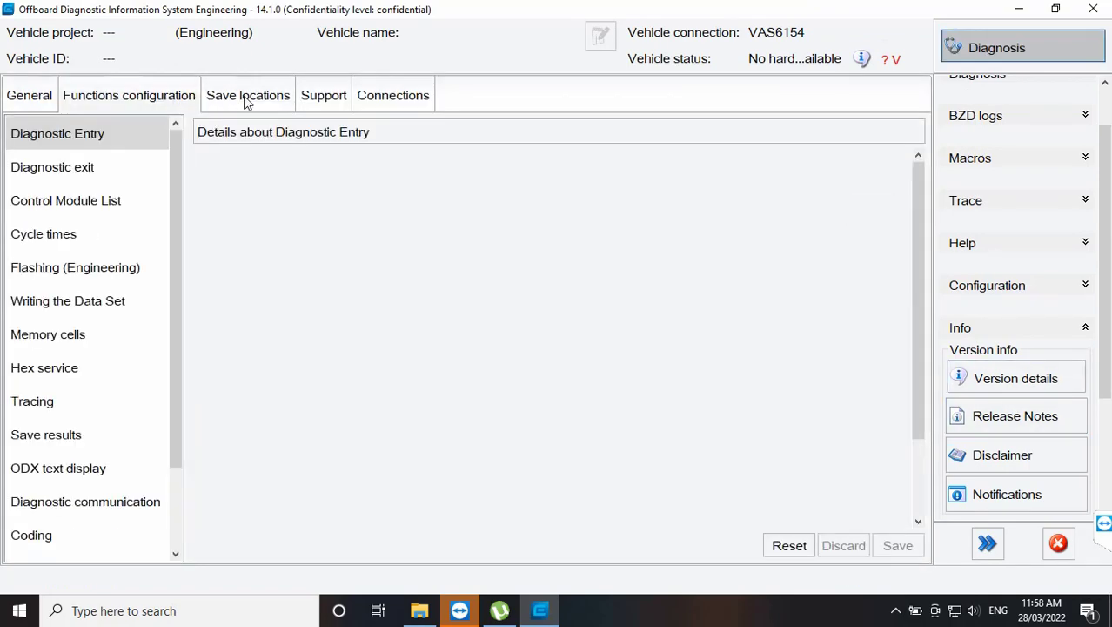
click(322, 99)
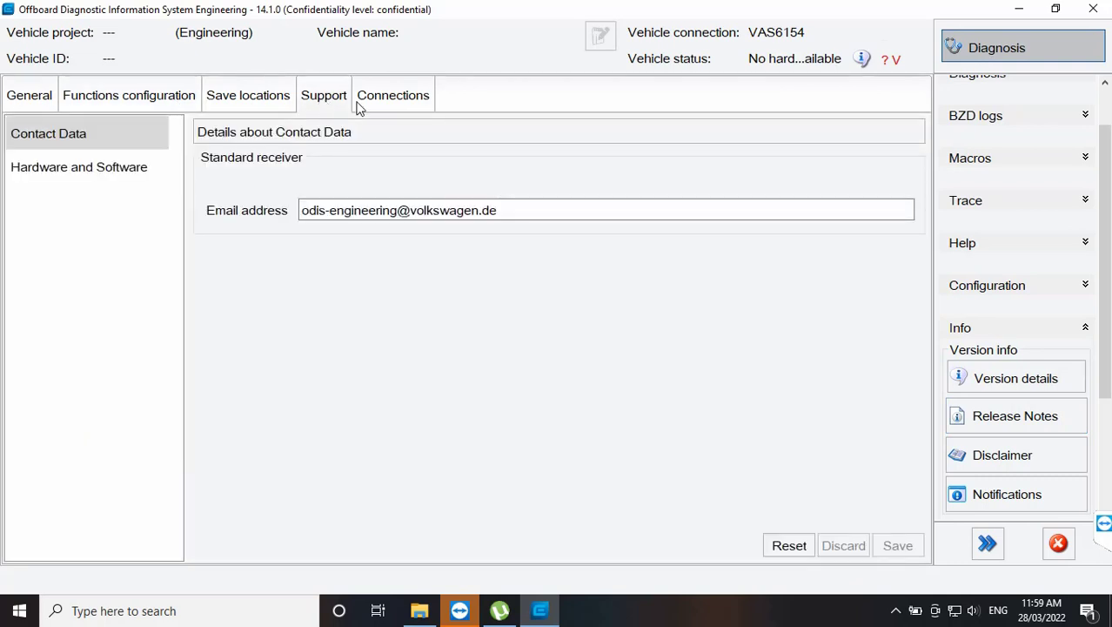
Step: Examine the brand selection and connection types in the Connections Brand Settings, and return to the General settings
click(391, 100)
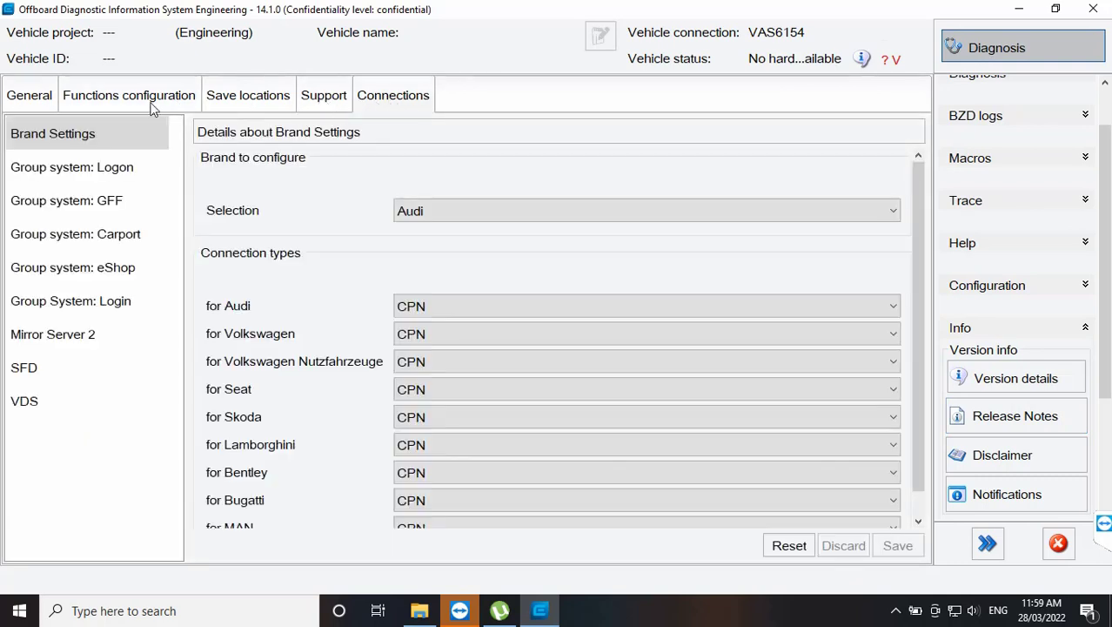
scroll(635, 305, down, 2)
click(857, 219)
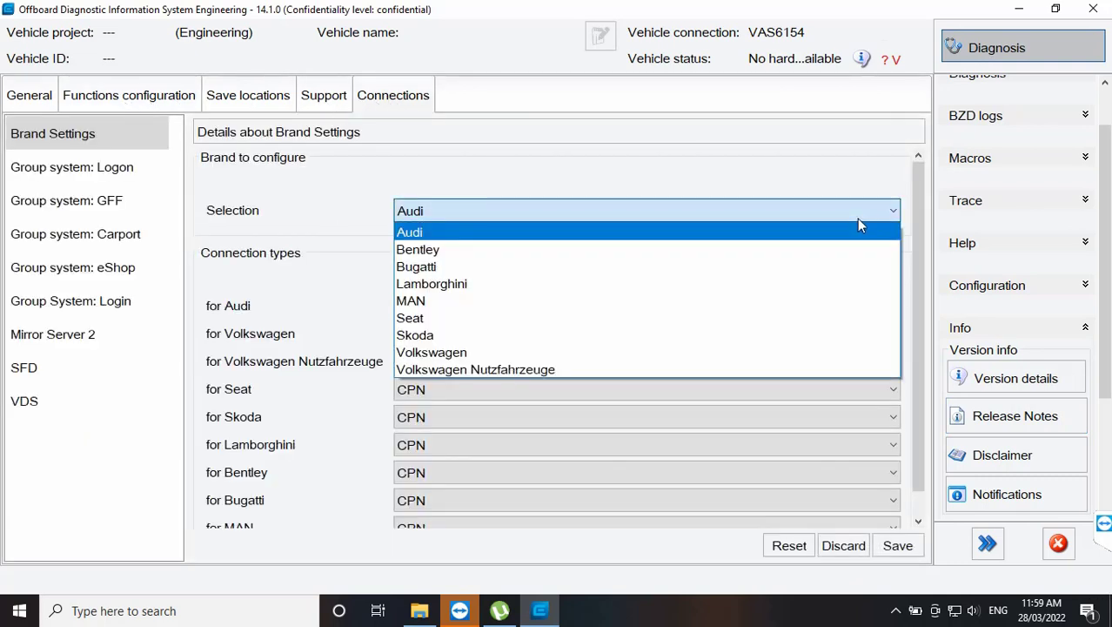
click(856, 218)
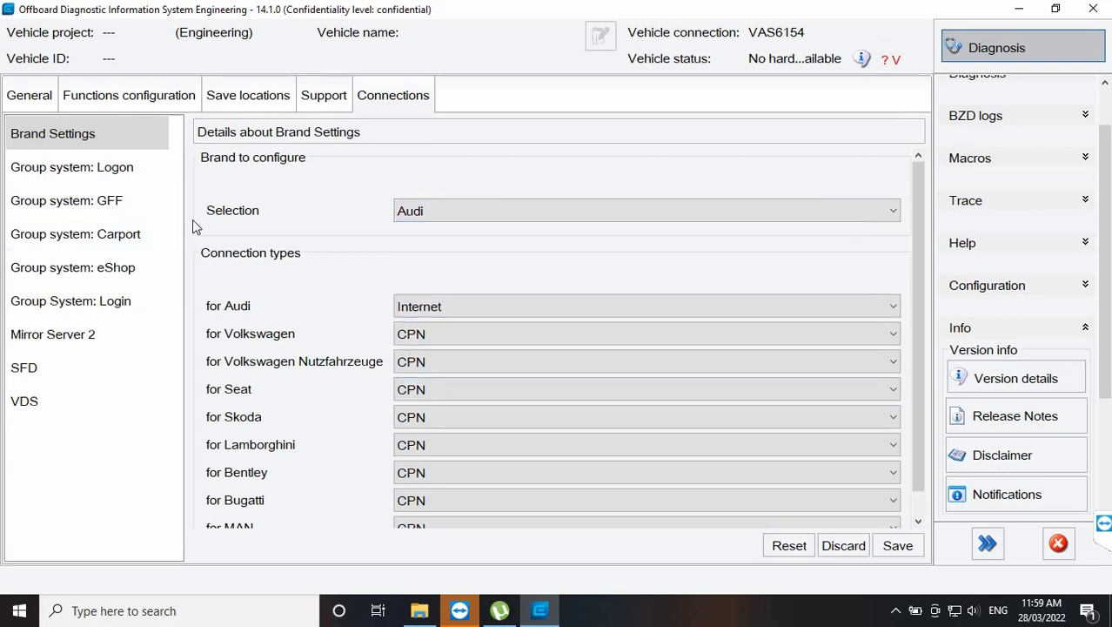
scroll(853, 194, down, 1)
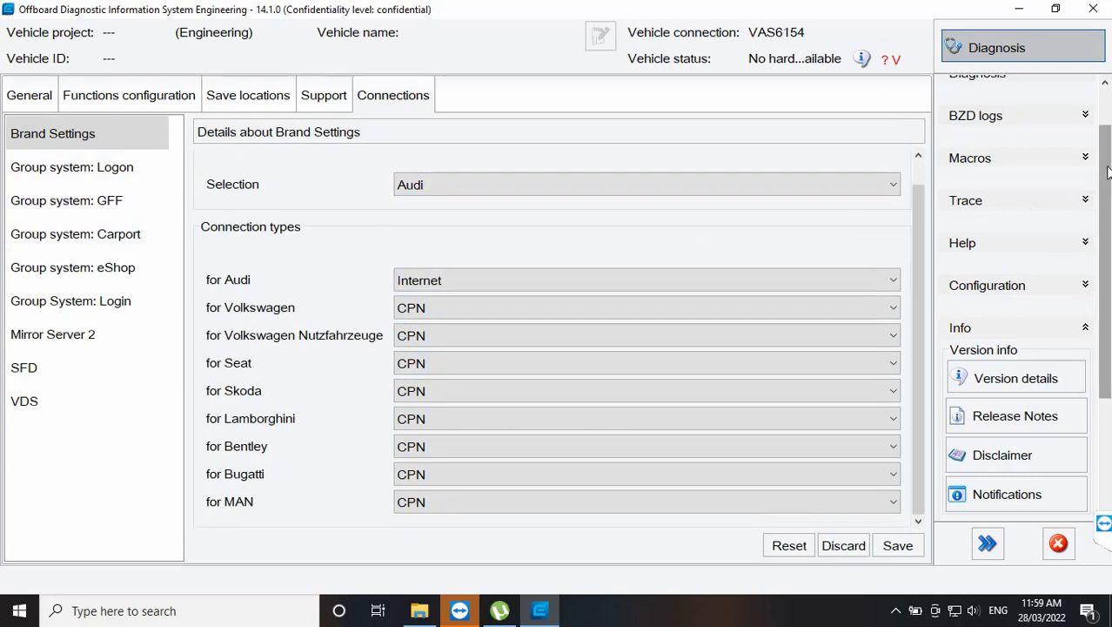
scroll(1099, 116, up, 2)
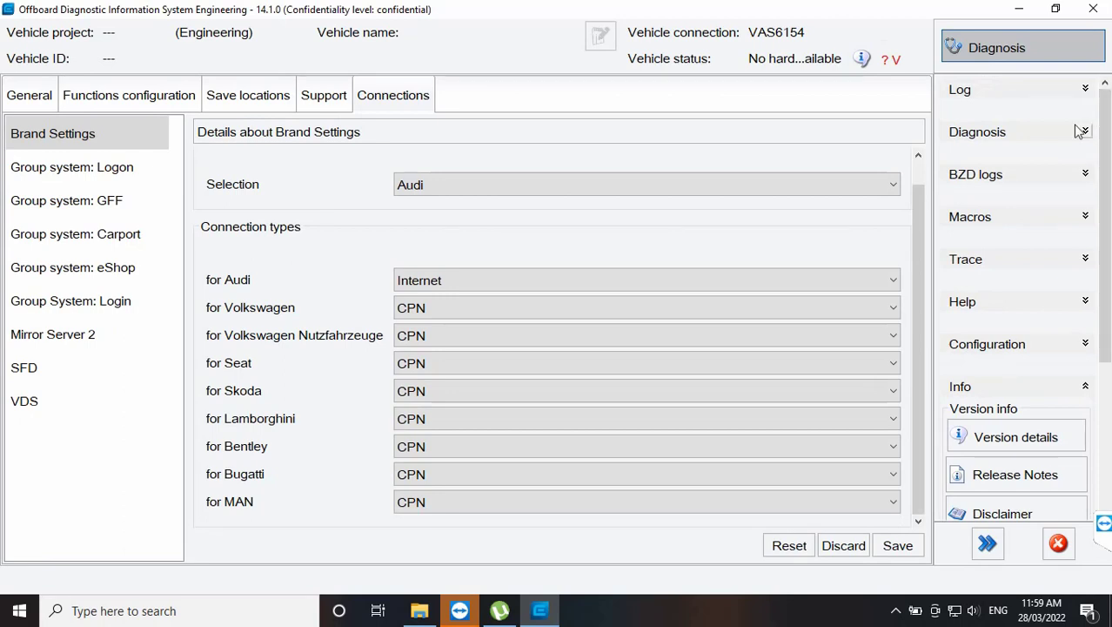
click(36, 96)
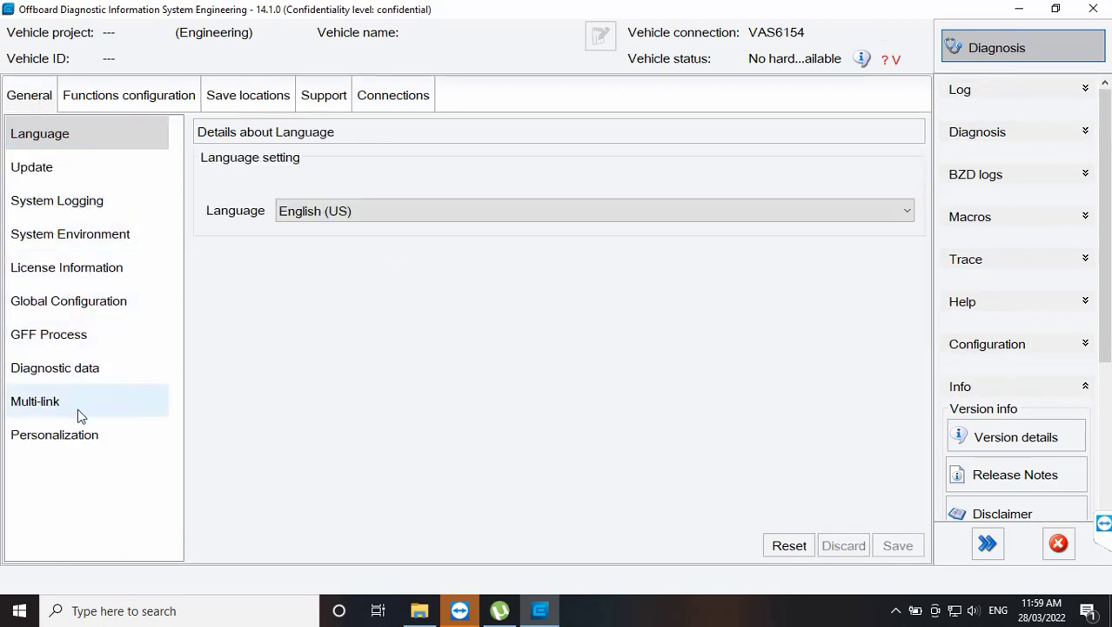
Step: Review the Diagnostic data, GFF Process and Global Configuration sections of the General settings
click(76, 376)
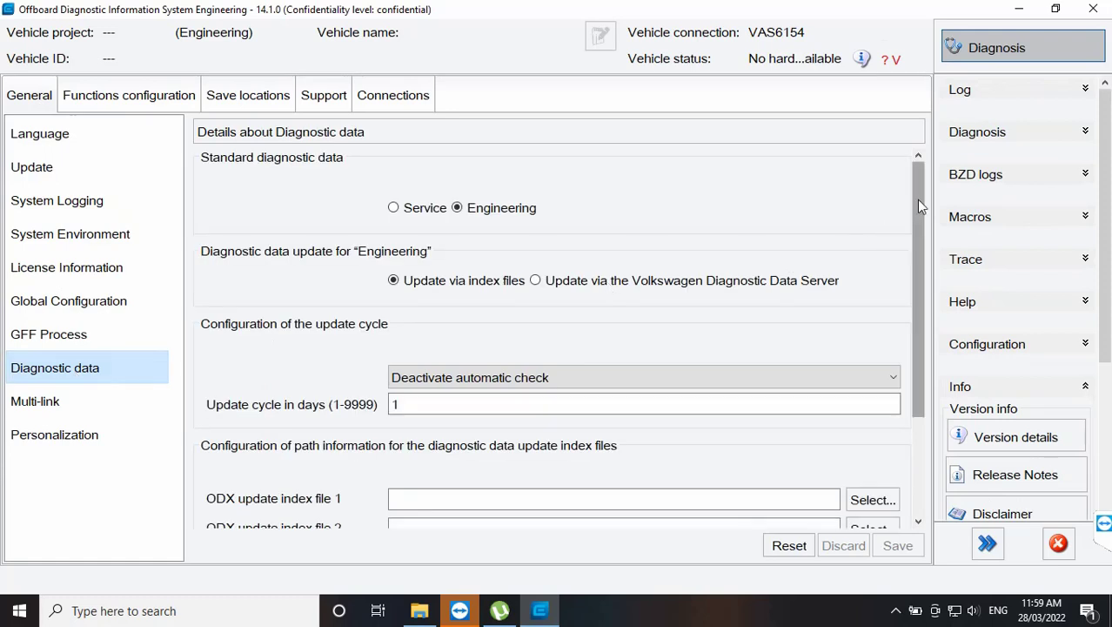
drag(917, 199, 905, 319)
click(61, 334)
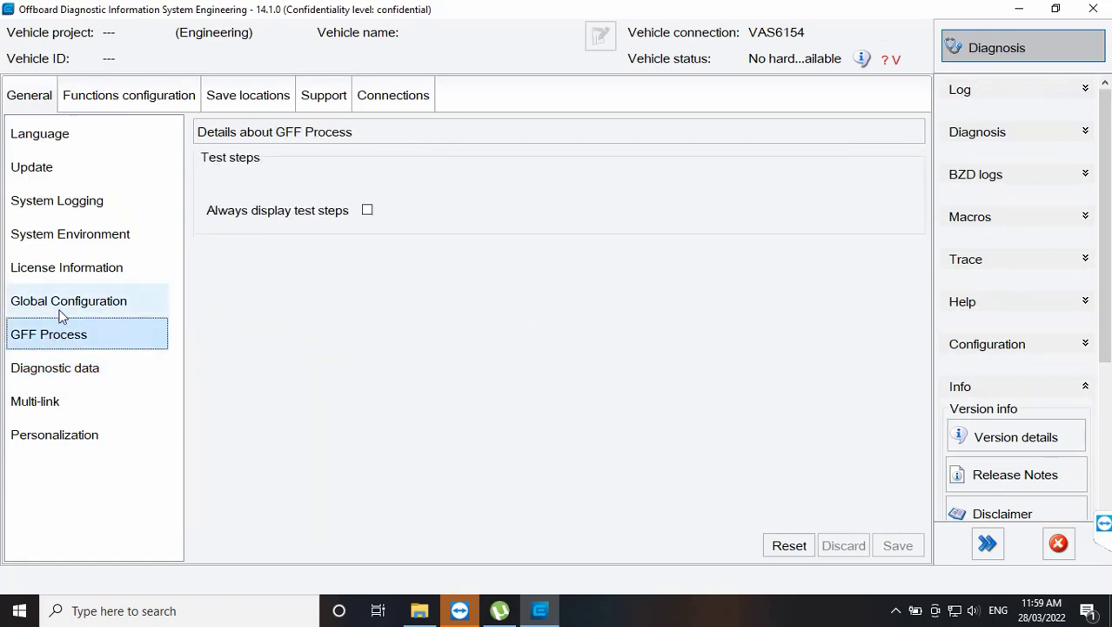
click(59, 306)
Step: Examine the License Information for all licensed brands and the list of enabled functions under Personalization
click(72, 271)
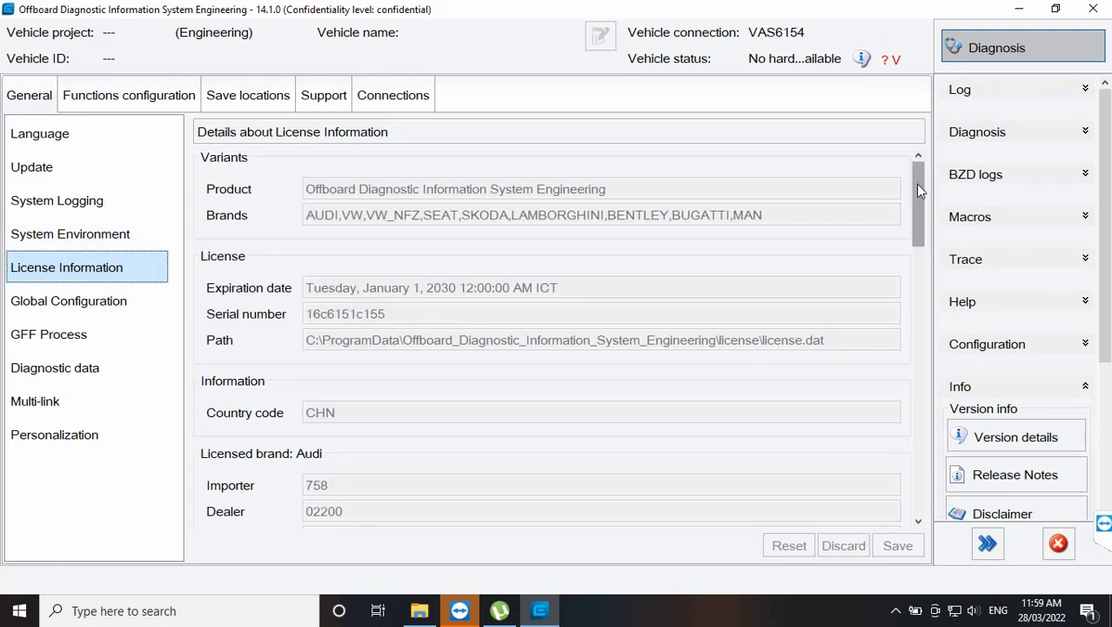
drag(916, 184, 912, 213)
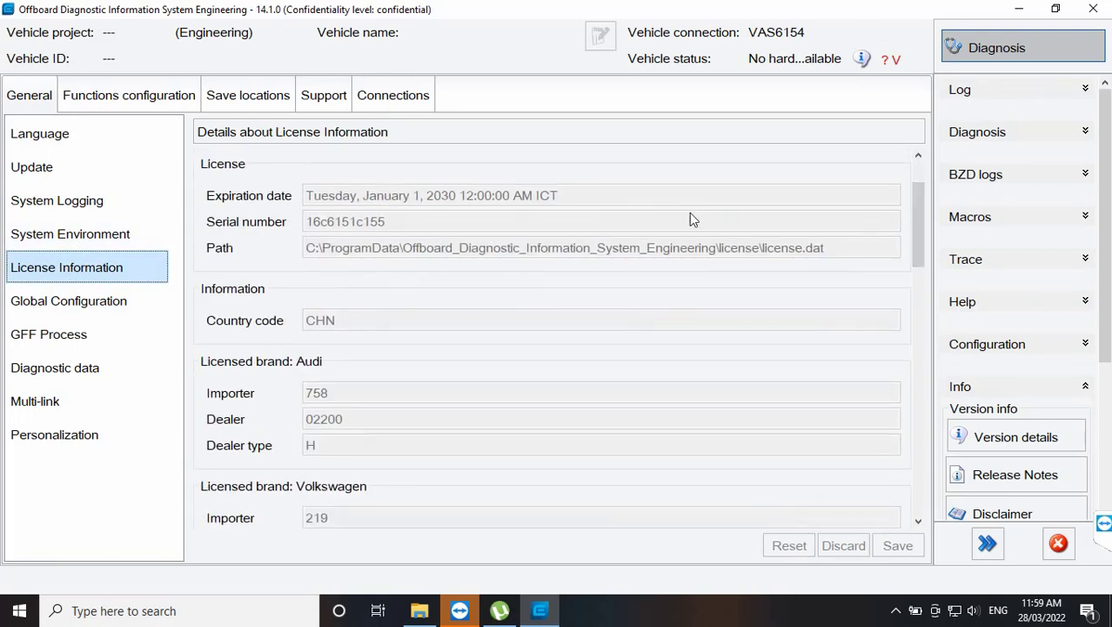
scroll(393, 410, down, 10)
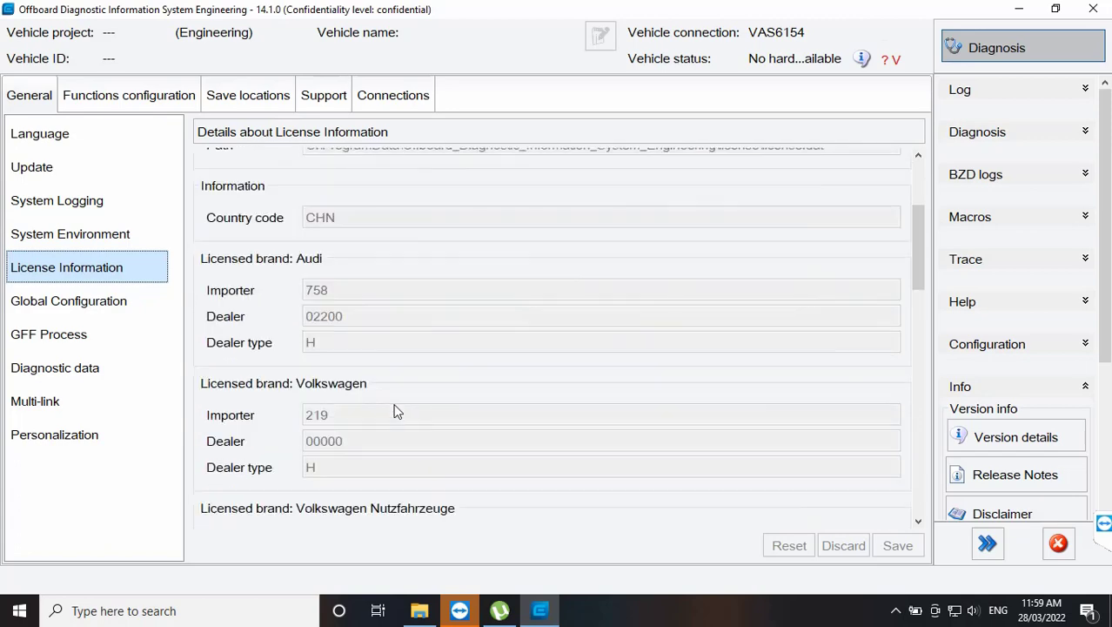
scroll(398, 378, down, 18)
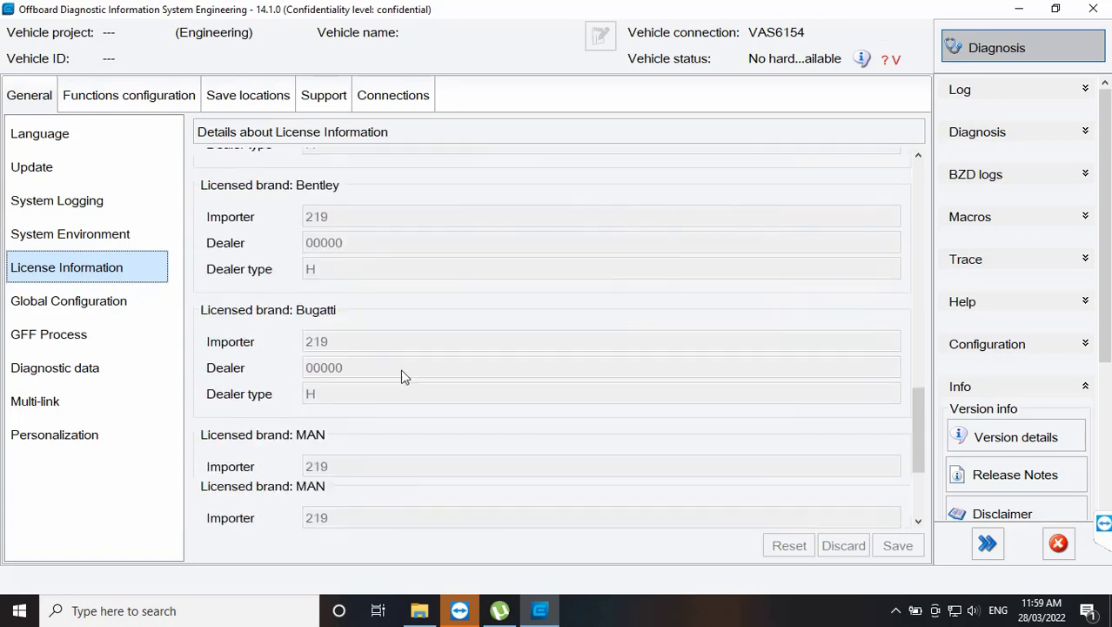
click(98, 435)
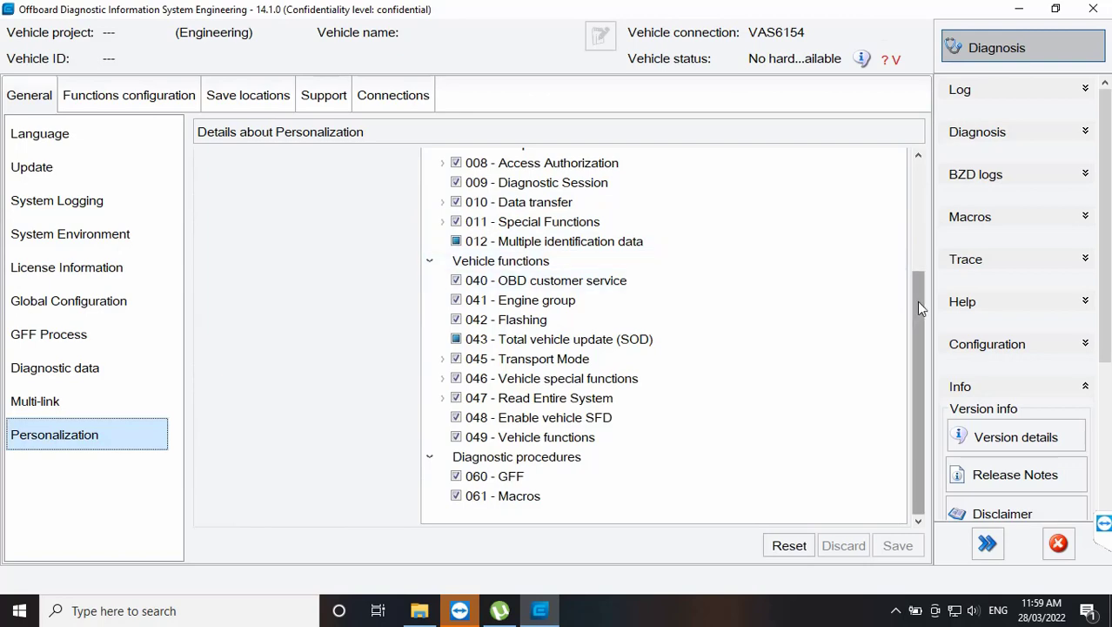
mouse_move(916, 300)
mouse_down()
mouse_move(905, 180)
mouse_move(916, 194)
mouse_move(914, 307)
mouse_up()
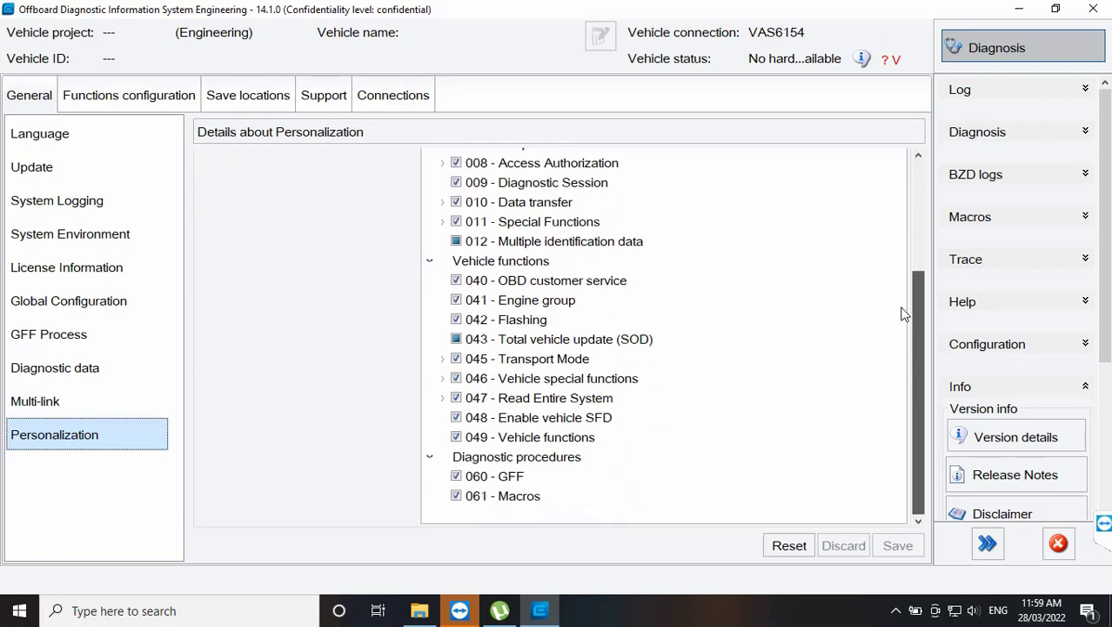
Step: Check the available languages, the Update settings and the System Logging levels without changing any of them
click(41, 142)
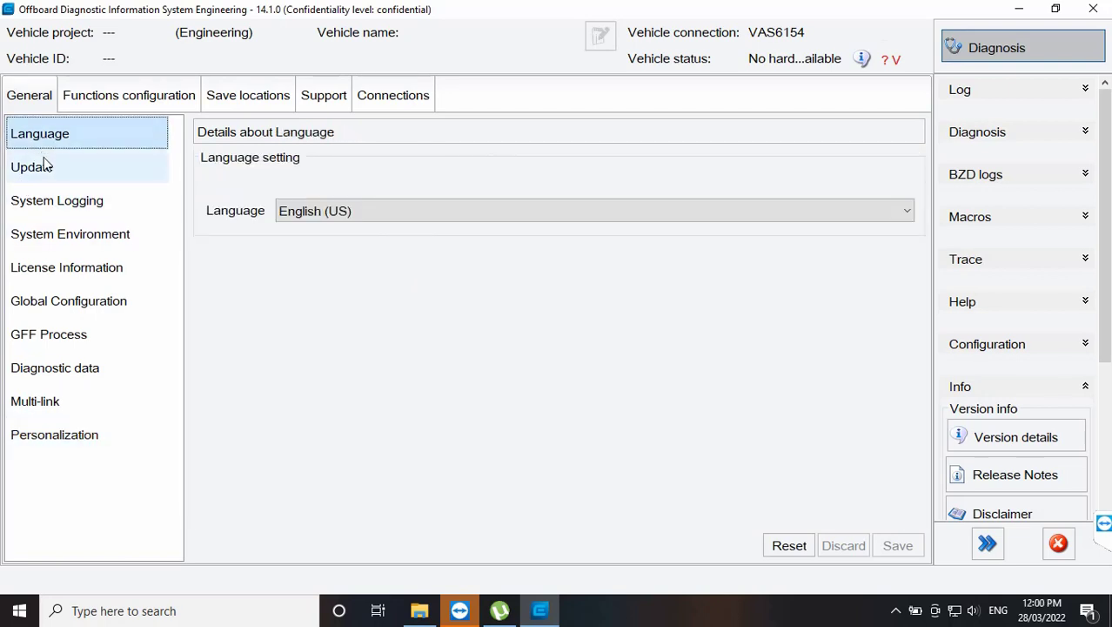
click(442, 209)
click(438, 214)
click(120, 174)
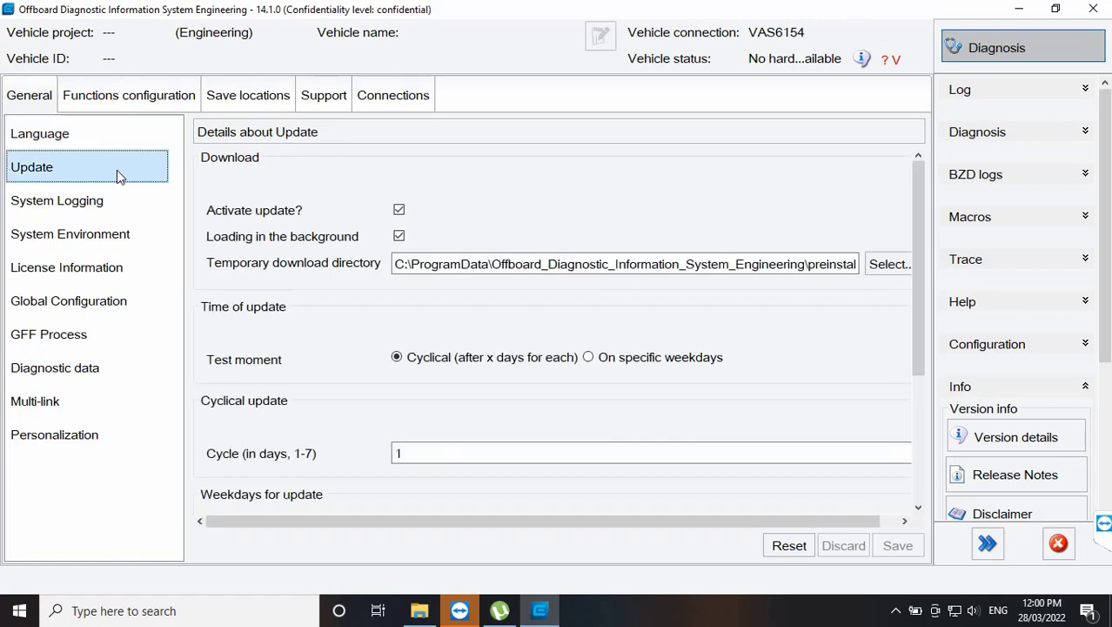
click(110, 199)
click(343, 210)
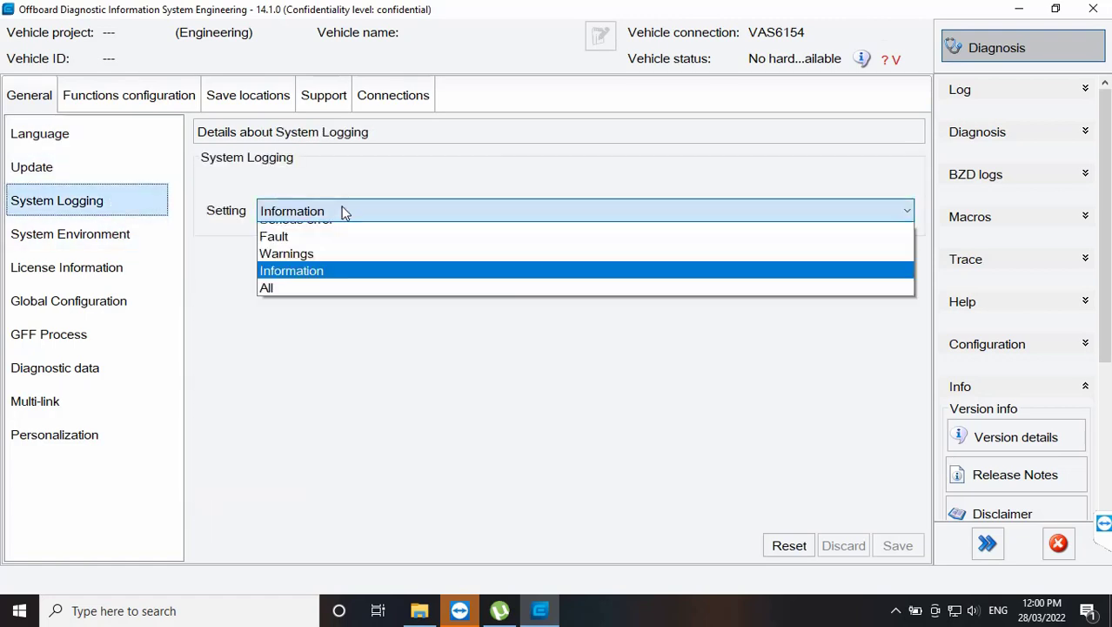
click(342, 210)
Step: View the System Environment details and go through the License Information, Global Configuration and GFF Process sections again
click(100, 237)
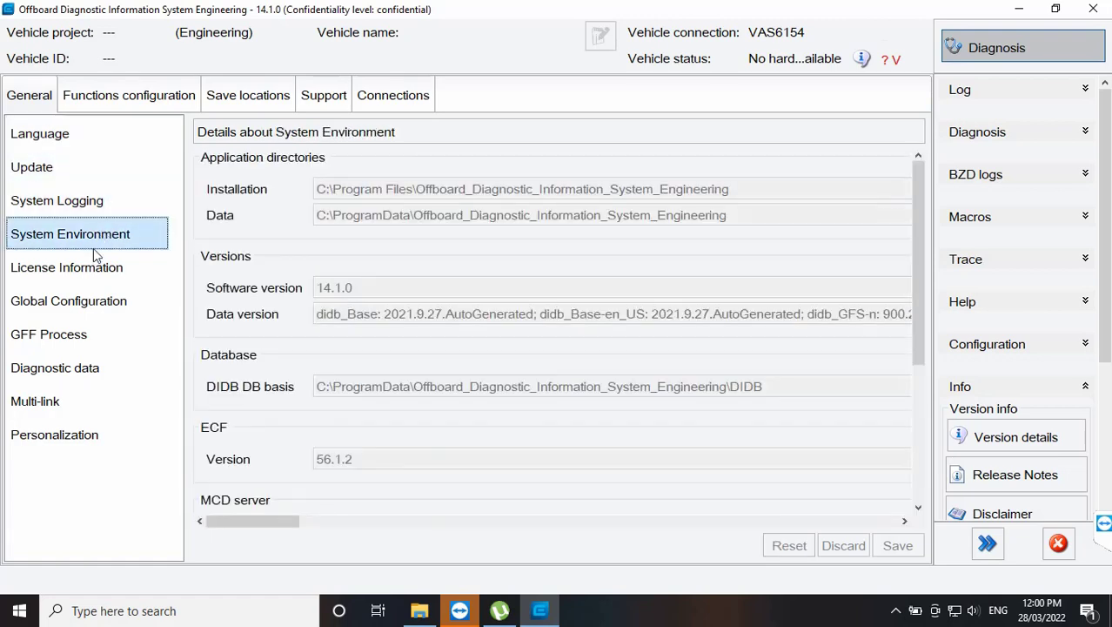
click(85, 270)
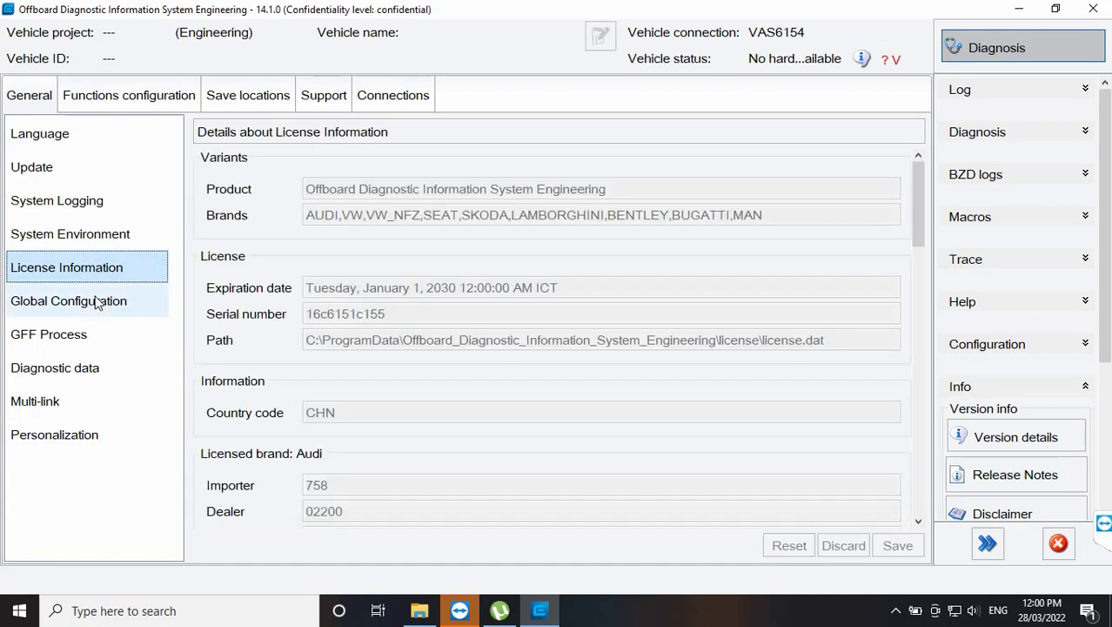
click(95, 301)
click(96, 331)
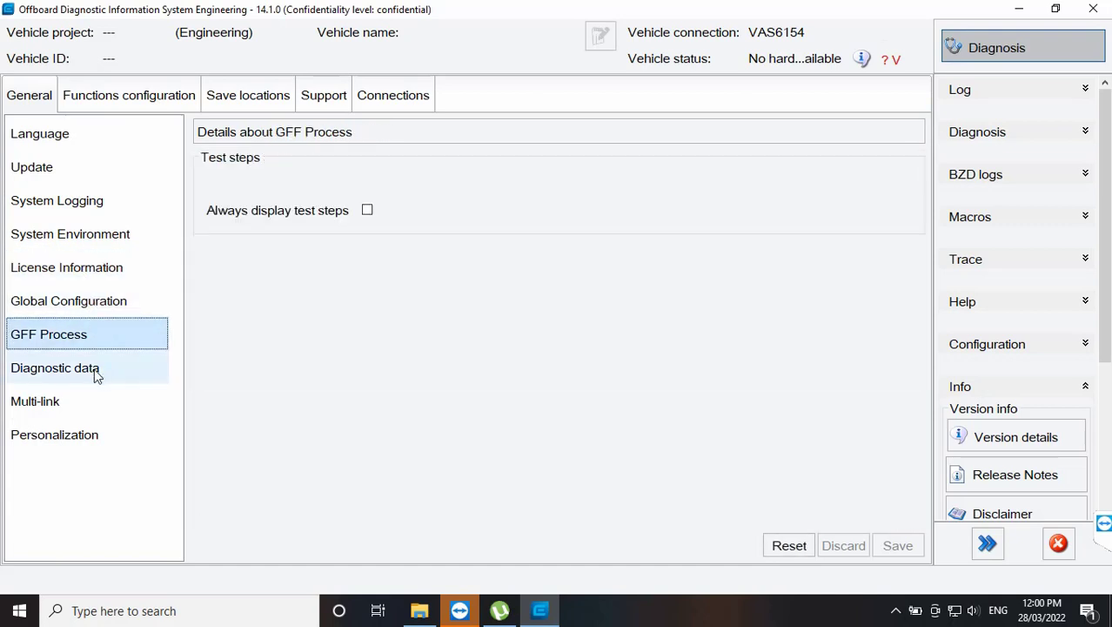
Step: Look through Functions configuration, Save locations and Support, and check the brands selectable in the Connections Brand Settings
click(117, 97)
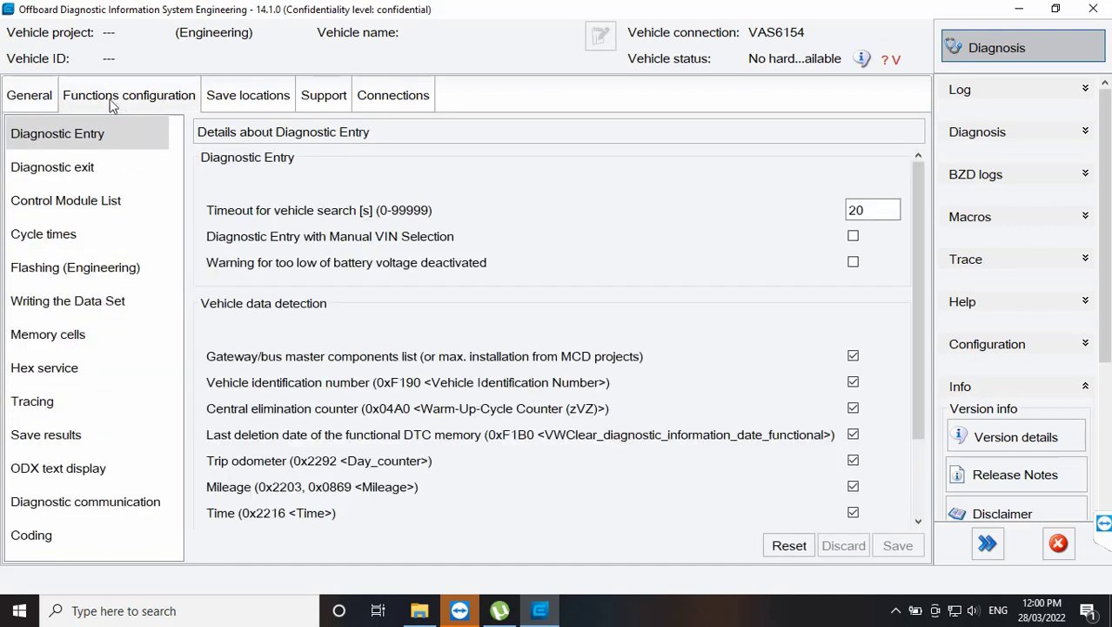
click(226, 102)
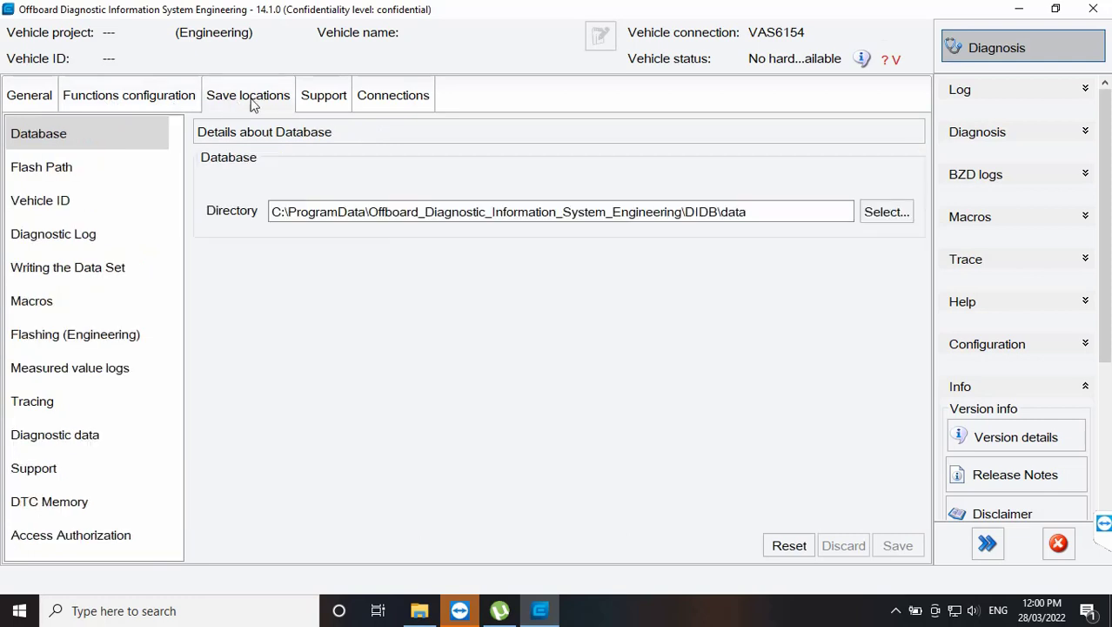
click(326, 105)
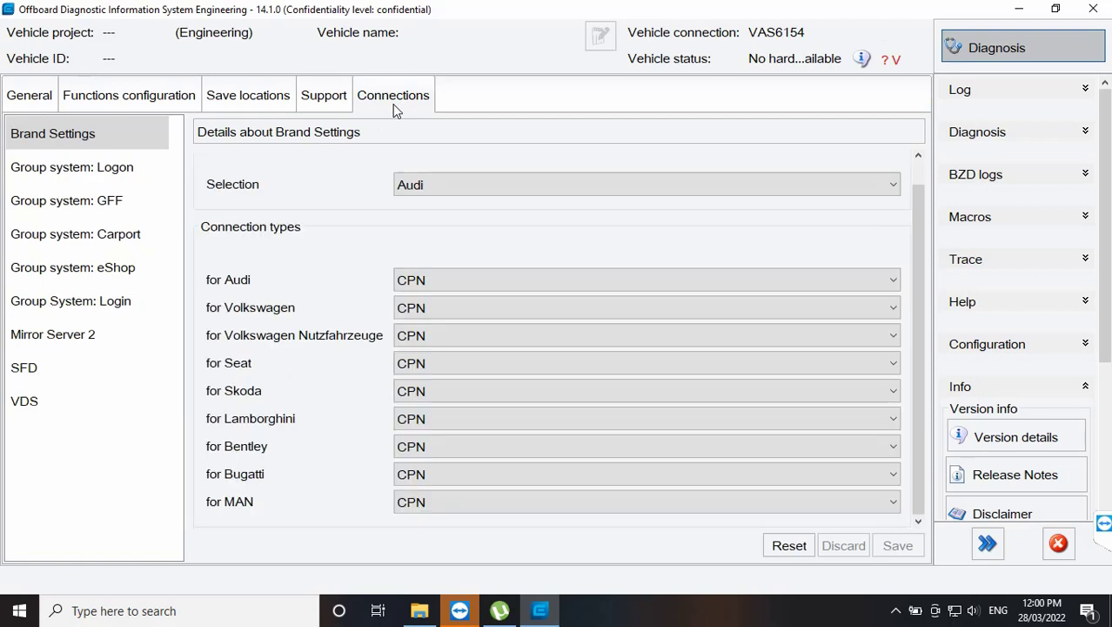
click(565, 185)
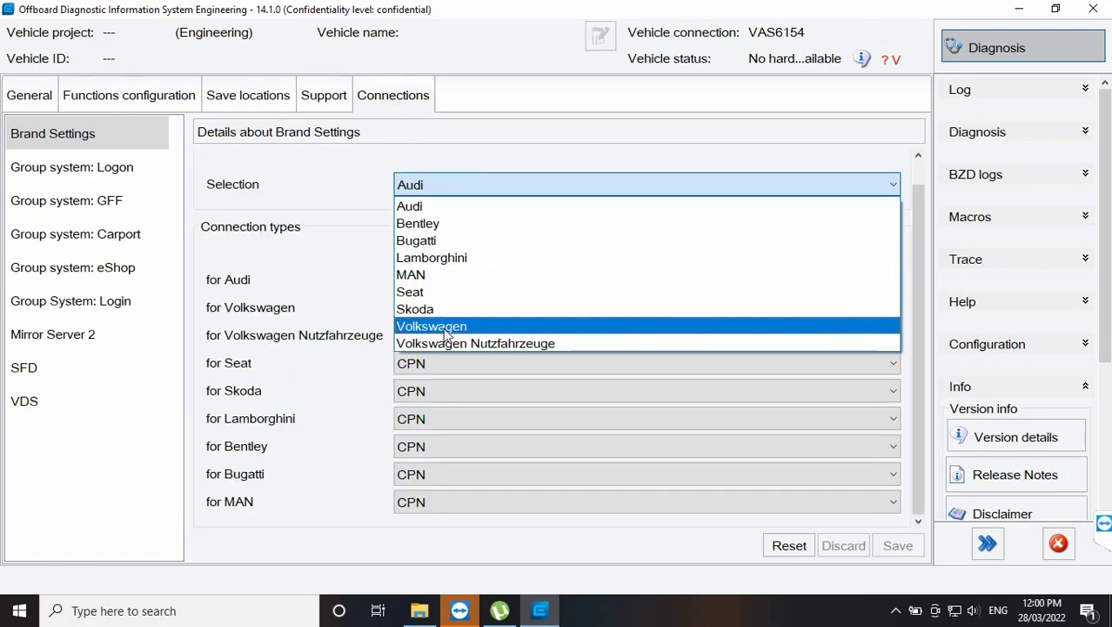
click(789, 152)
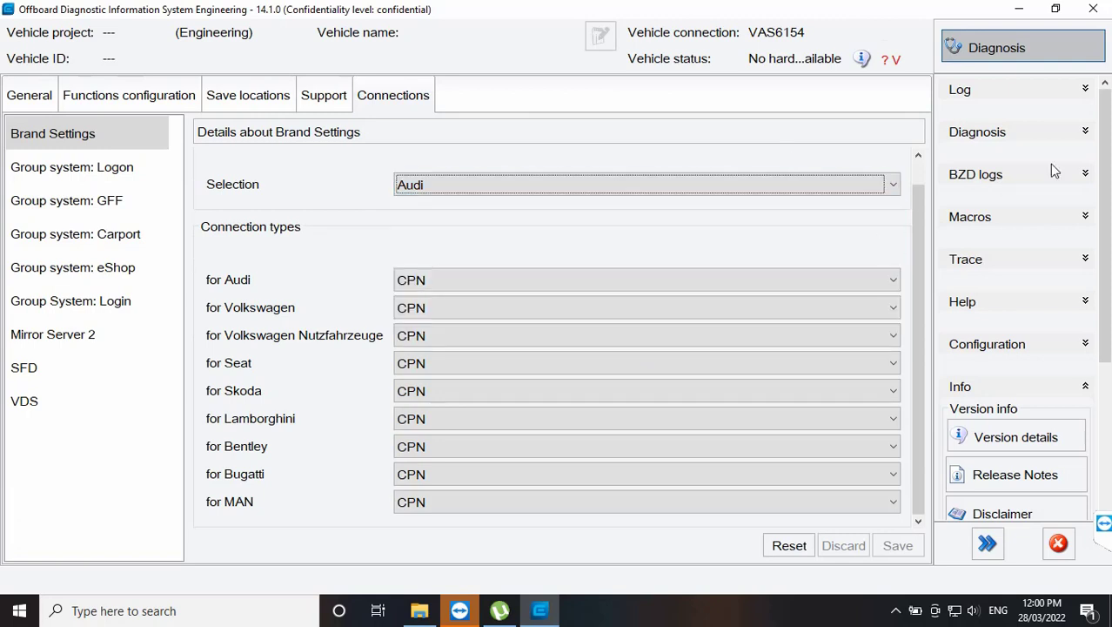
mouse_move(1106, 121)
mouse_down()
mouse_move(1109, 271)
mouse_move(1109, 111)
mouse_up()
click(997, 137)
click(995, 136)
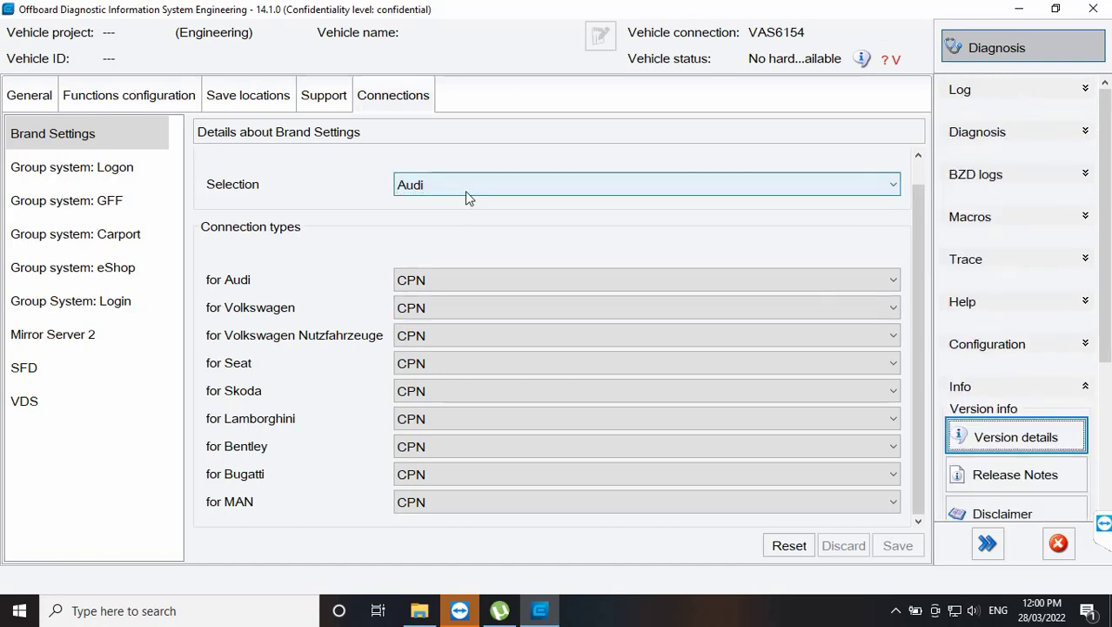